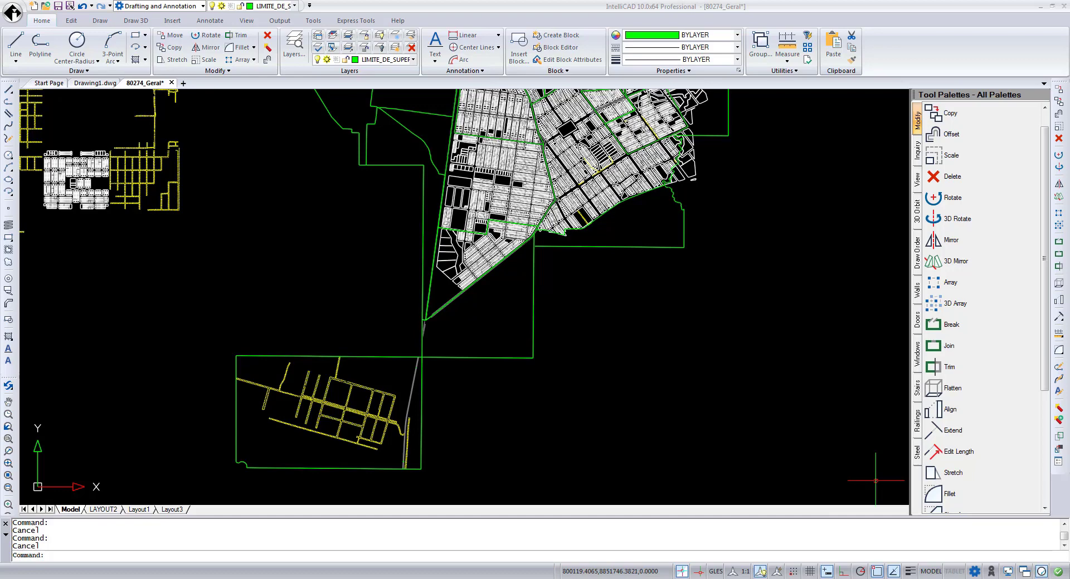
Step: Start a polyline at the lower-right corner of the large green boundary, draw a horizontal segment eastward, and add a vertical segment 650 units upward
click(40, 44)
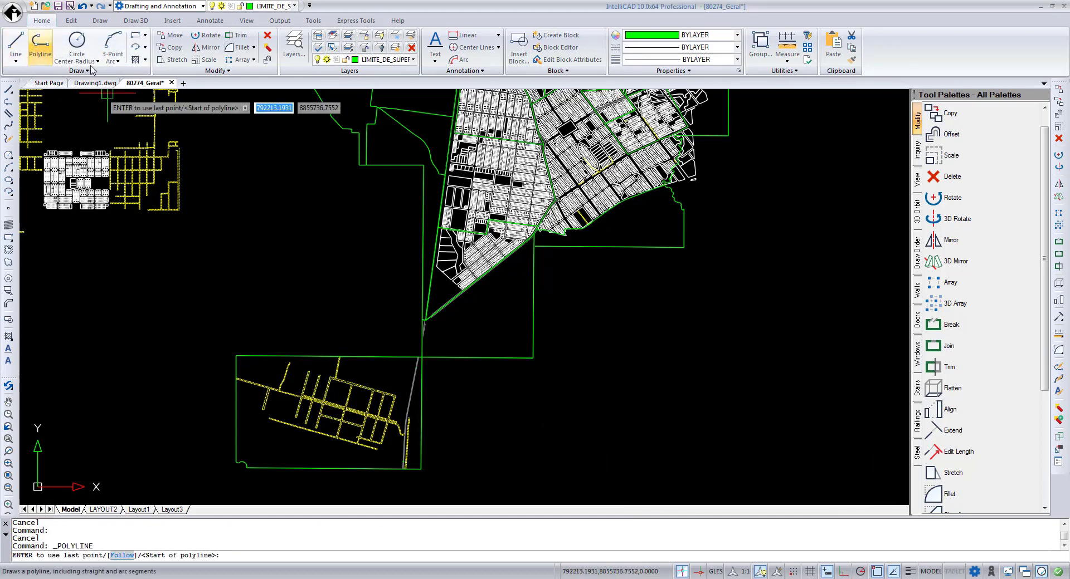
click(532, 358)
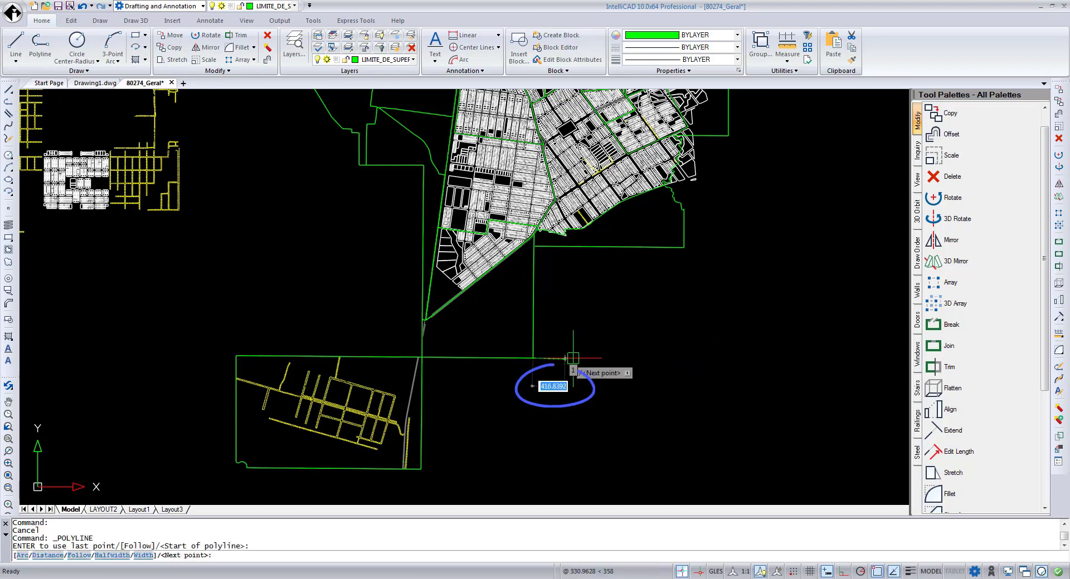
click(655, 358)
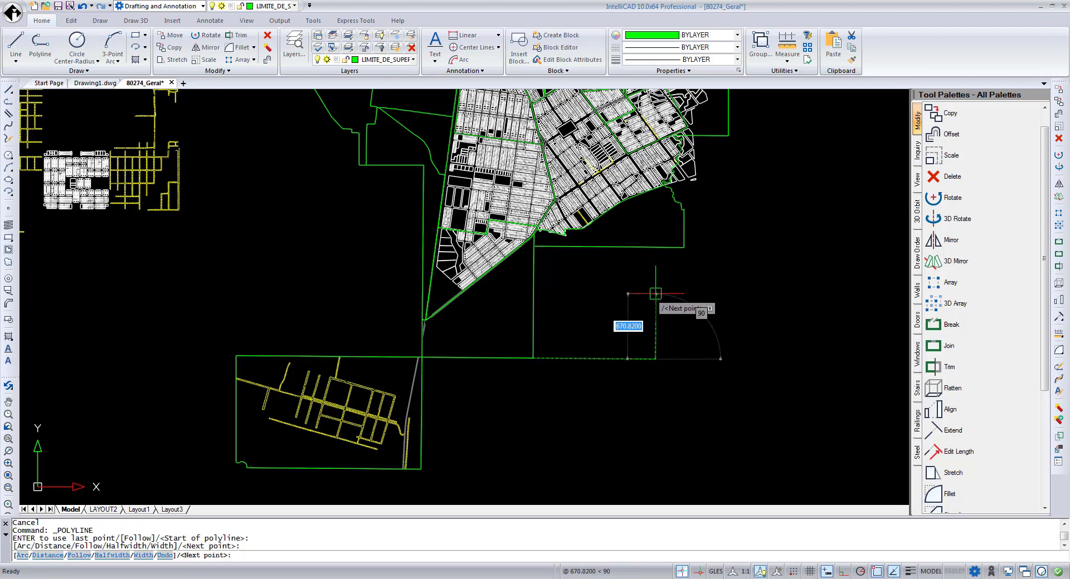
text(650)
key(Tab)
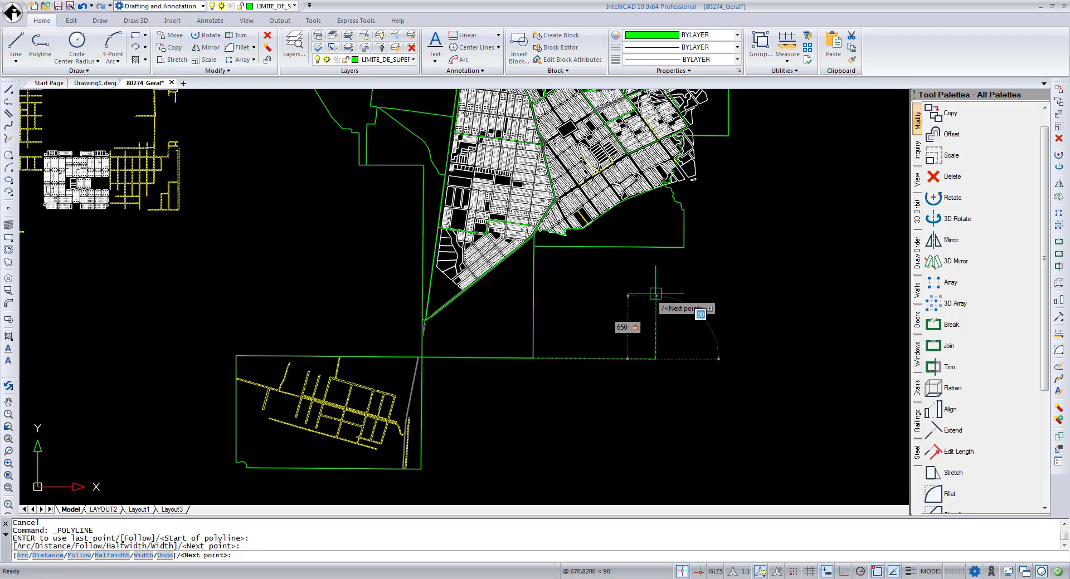
key(Return)
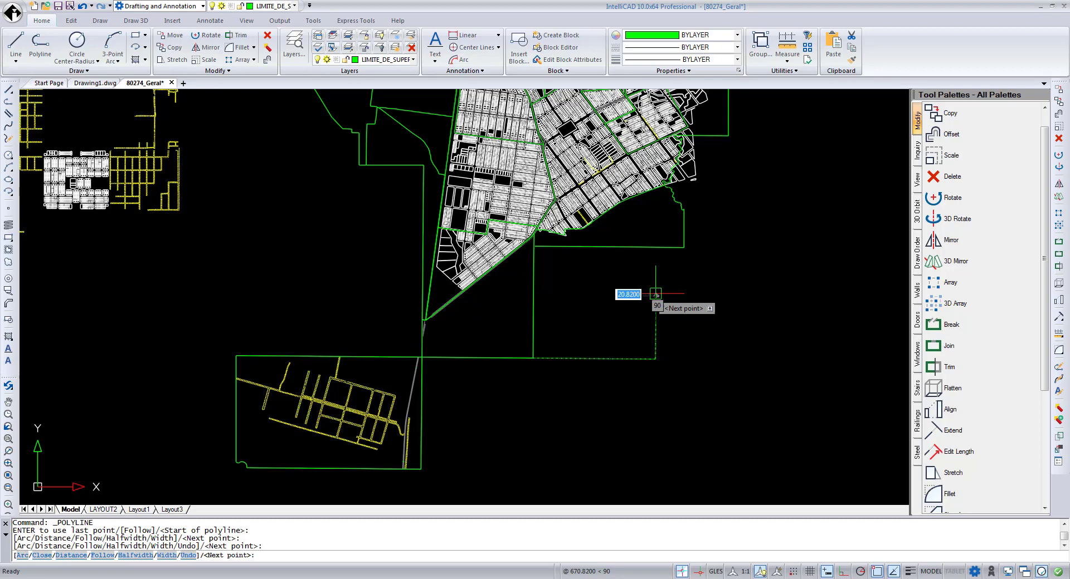
Step: Add a segment about 357 units long at 30 degrees, extend the polyline up to the existing boundary corner, and finish it
key(Tab)
text(3)
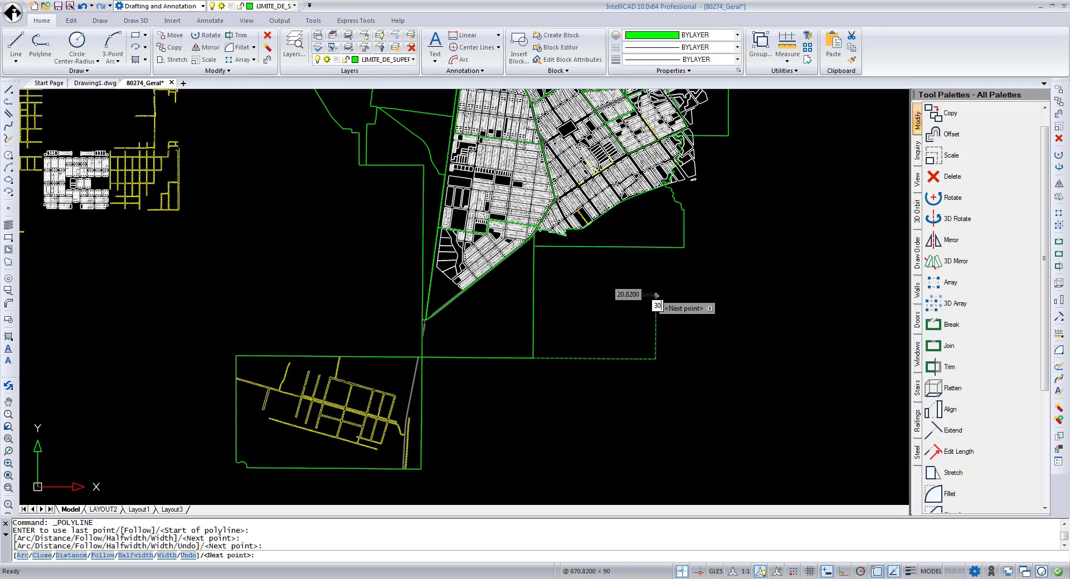
key(Tab)
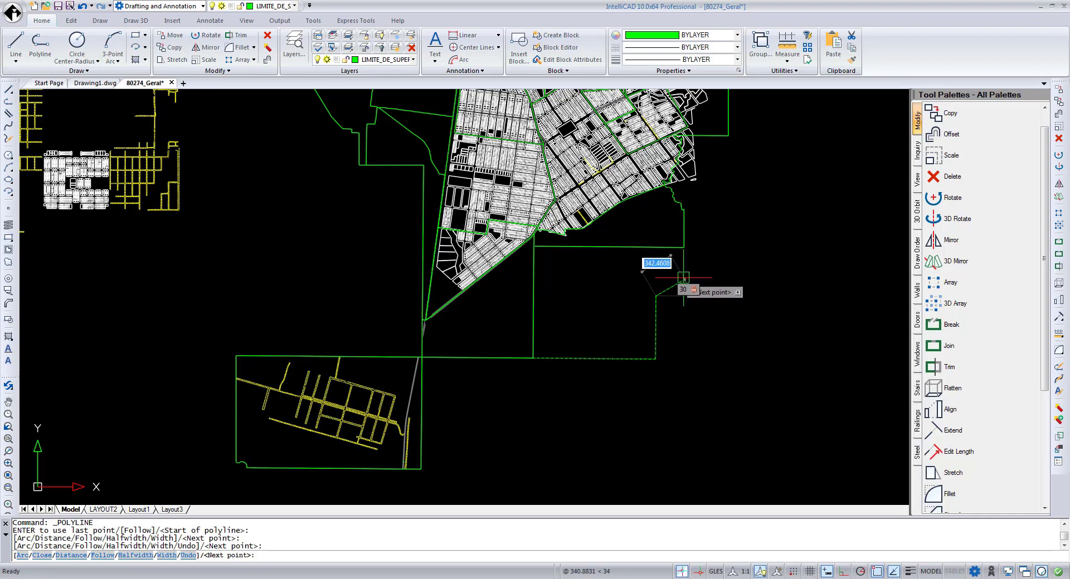
click(684, 276)
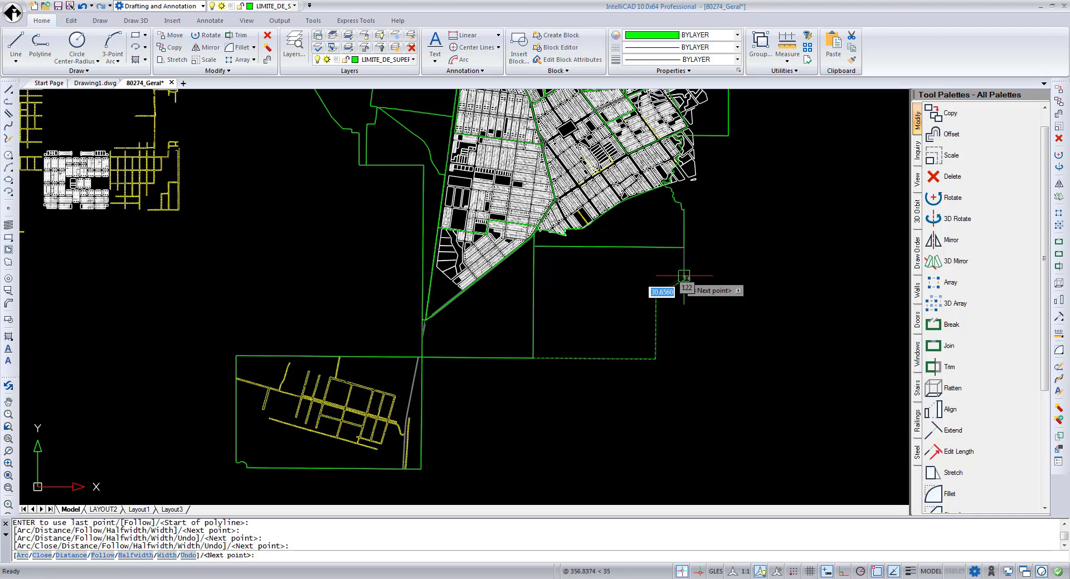
key(Return)
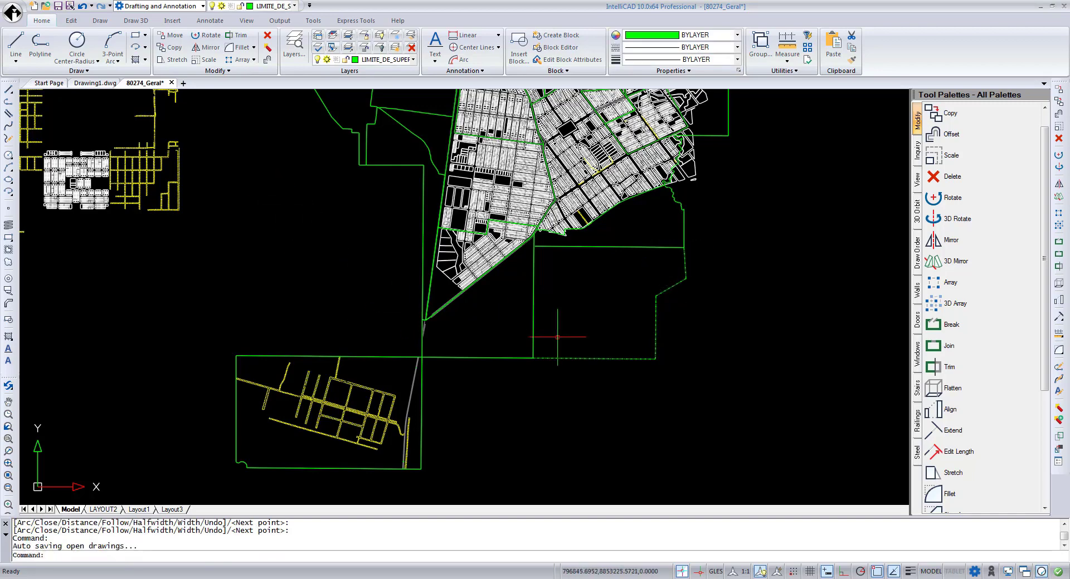
Step: Select the new polyline, inspect the segment dimensions and vertex options at its grips, and clear the selection
click(594, 358)
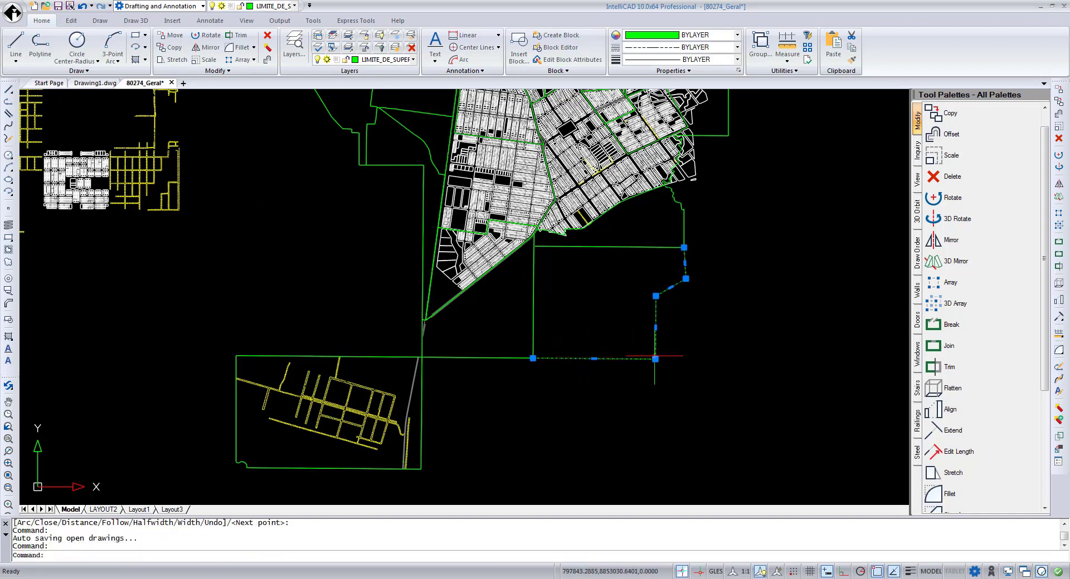
mouse_move(656, 359)
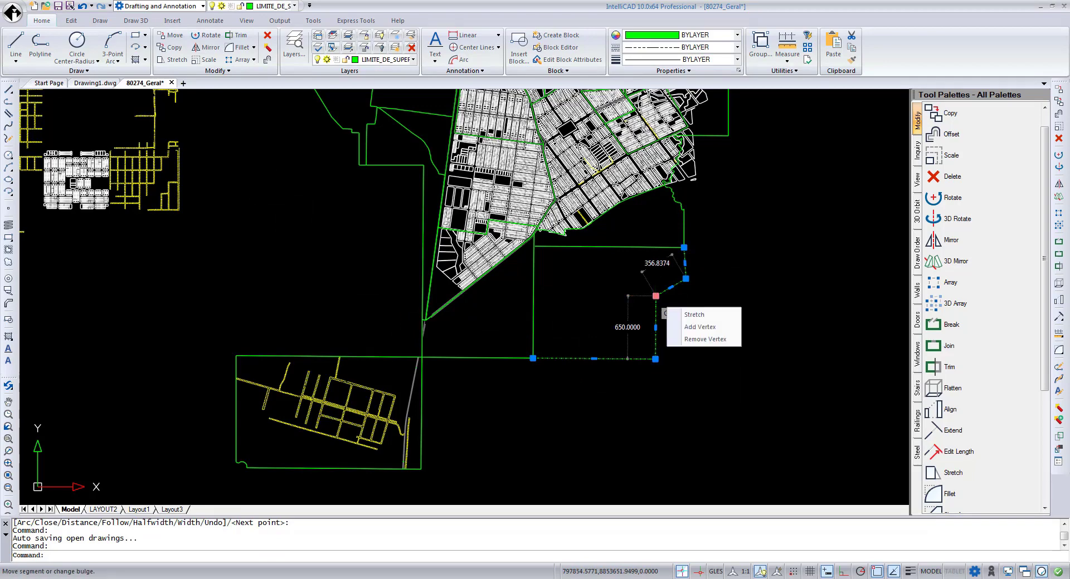
mouse_move(686, 279)
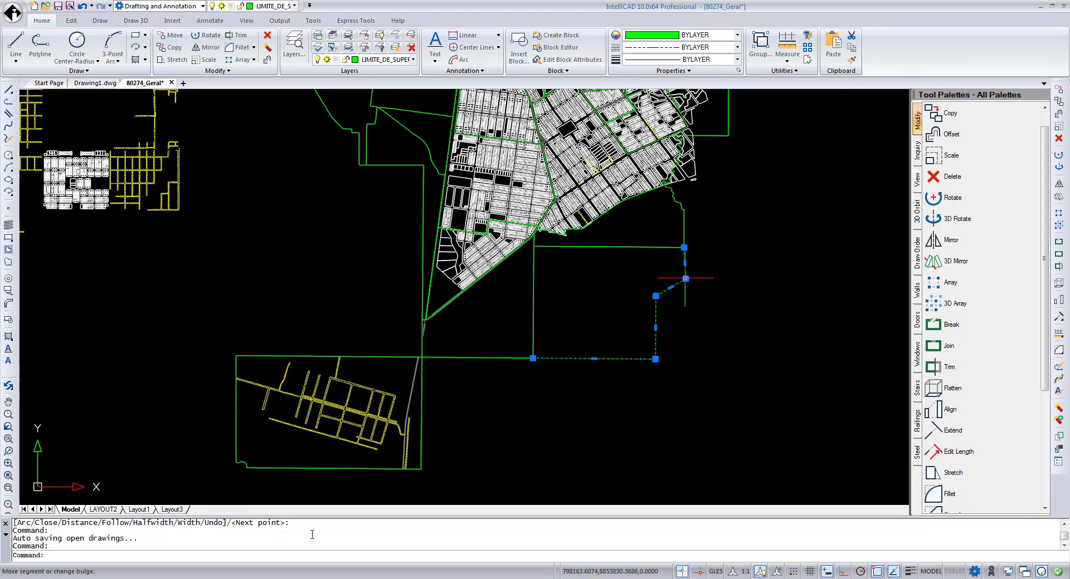
key(Escape)
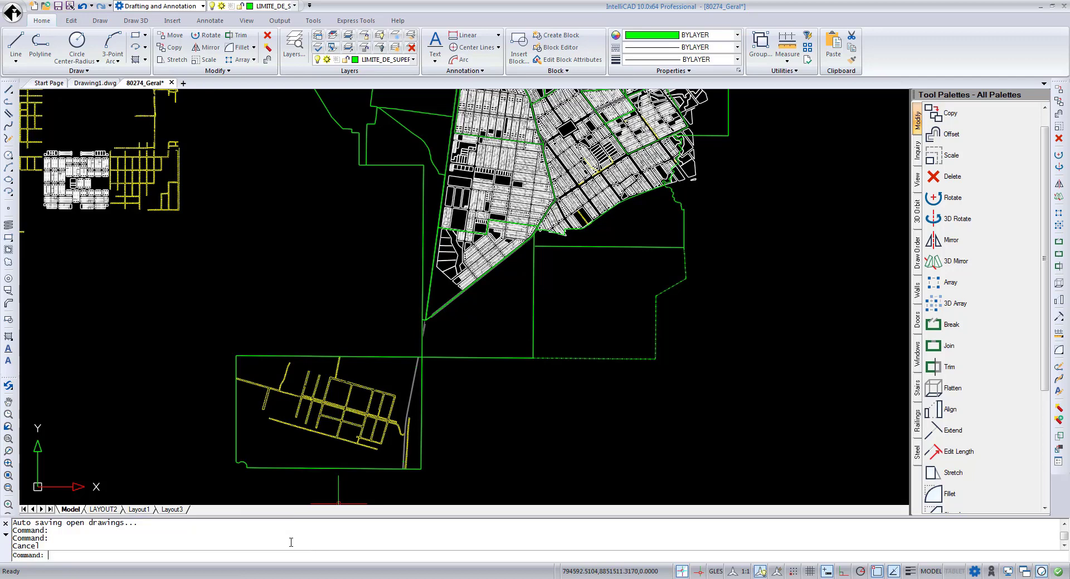
Step: Enter the DYNMODE variable name and open the dynamic input settings
text(DYNMODE)
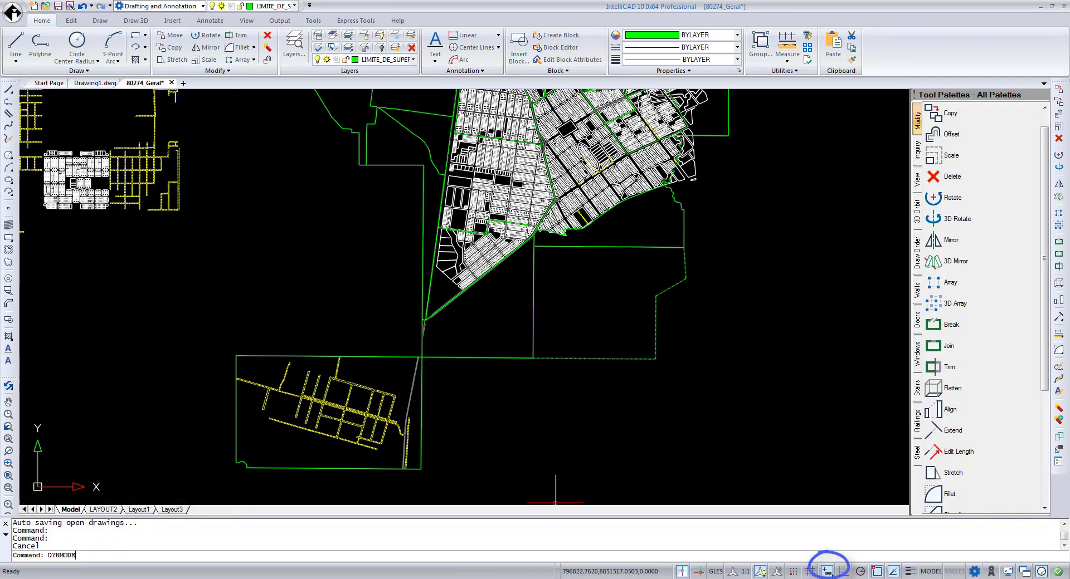
right_click(832, 574)
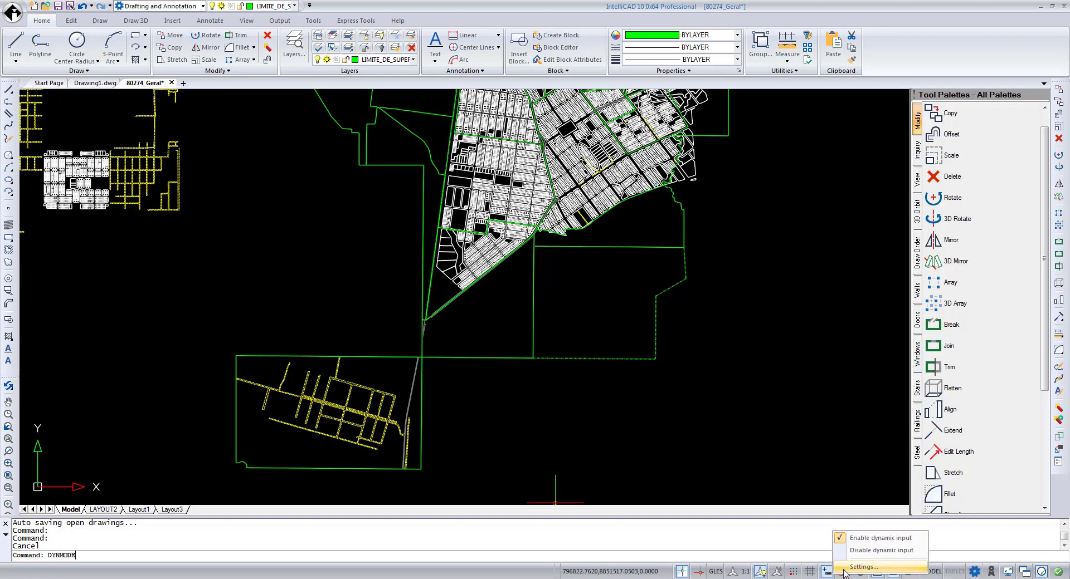
click(843, 570)
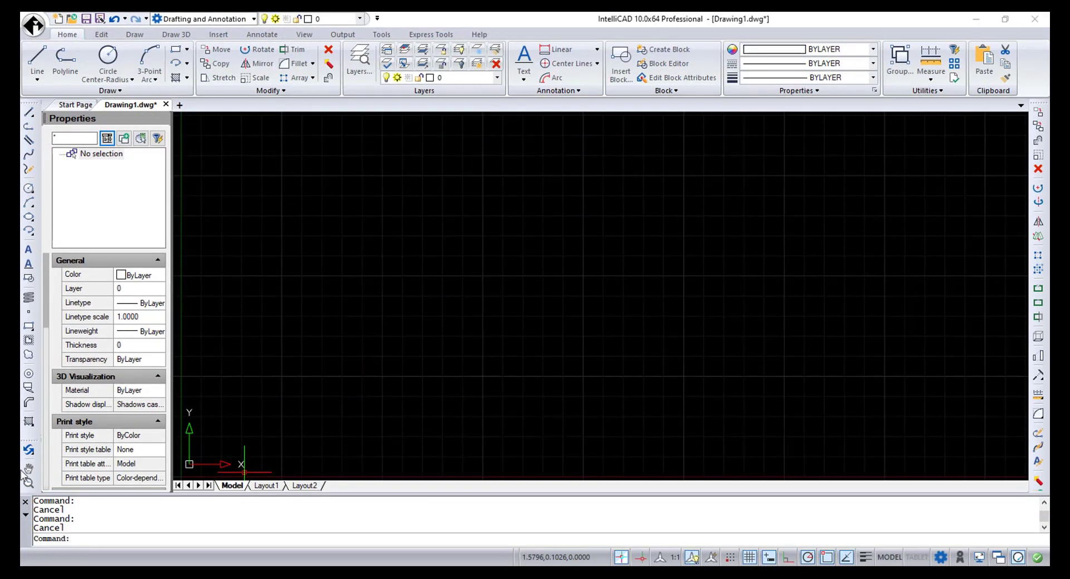
Step: Import the OBJ file "Søborg chair" from the Documents folder into Drawing1
click(35, 26)
mouse_move(119, 201)
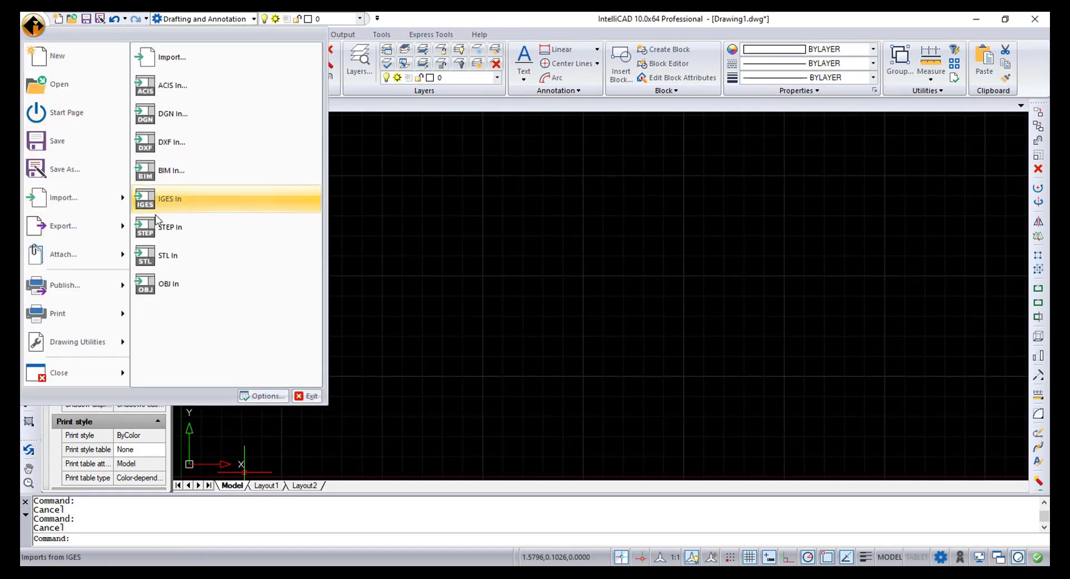
click(161, 284)
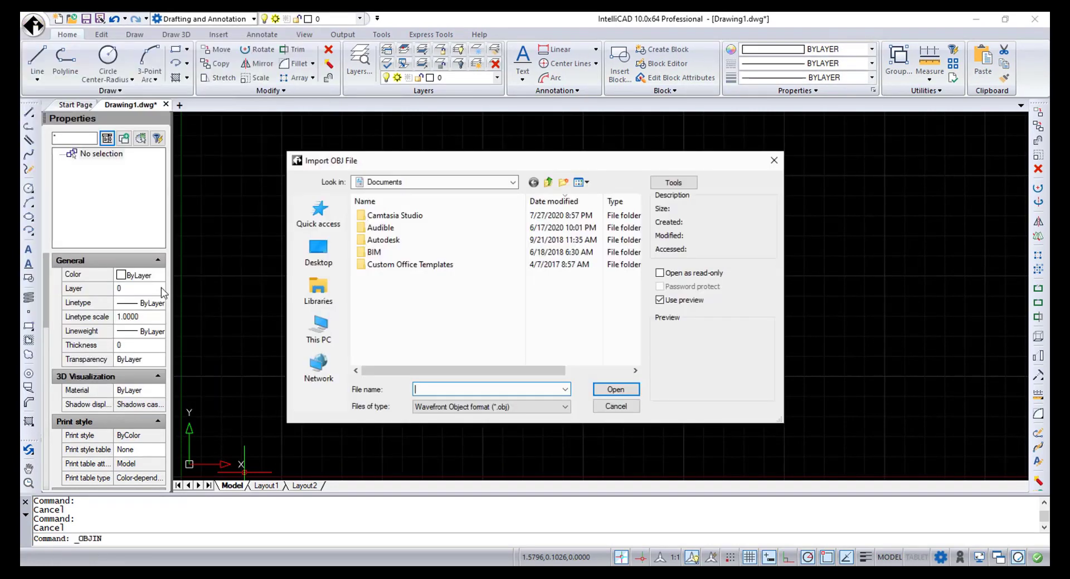
click(390, 216)
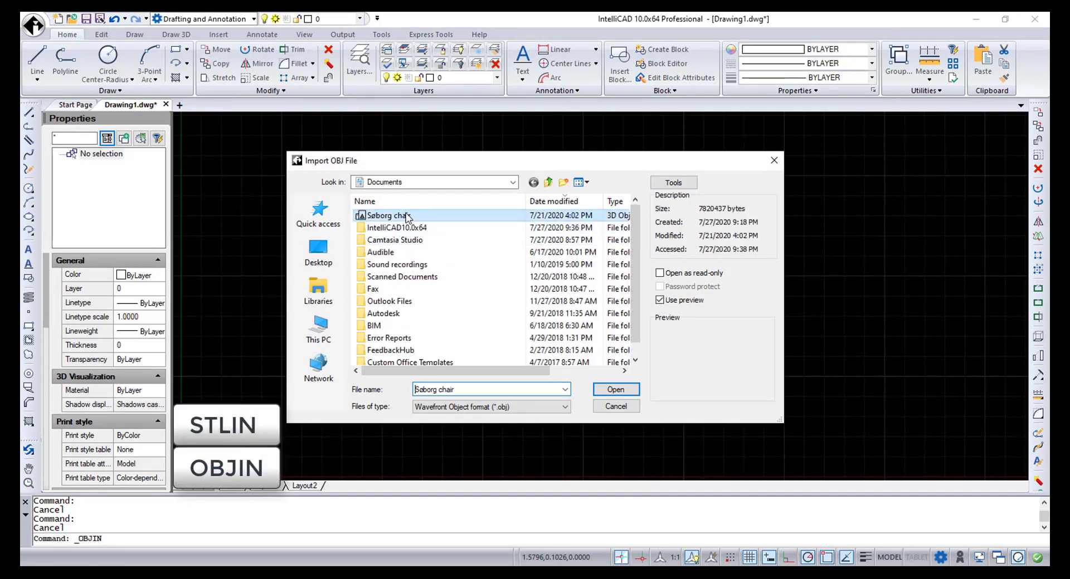
click(618, 391)
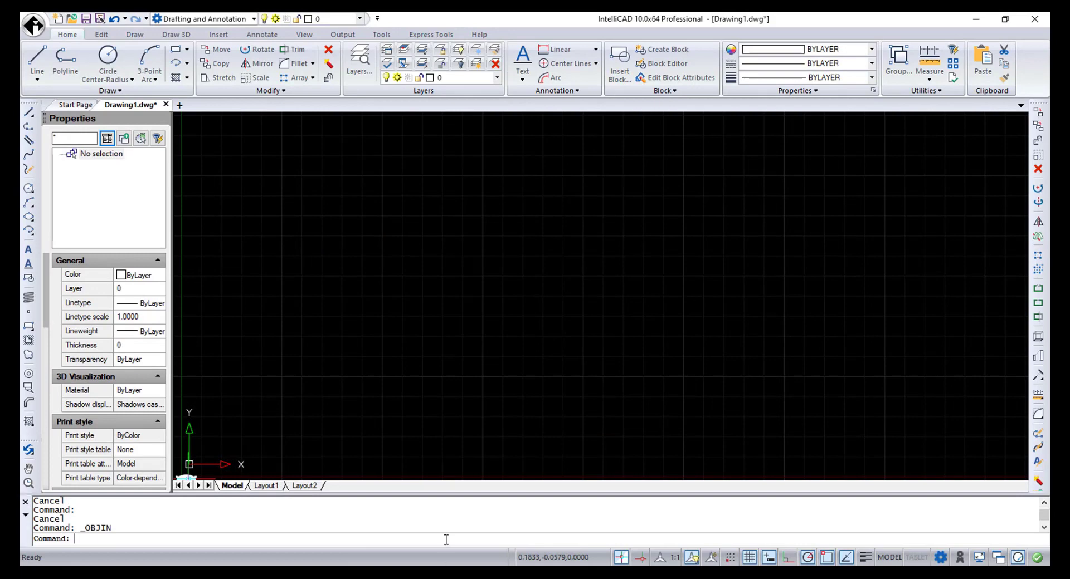
Step: Zoom to the chair's extents, select all entities, and examine the properties of several individual FmBody parts
text(zoom)
key(Return)
text(e)
key(Return)
key(ctrl+a)
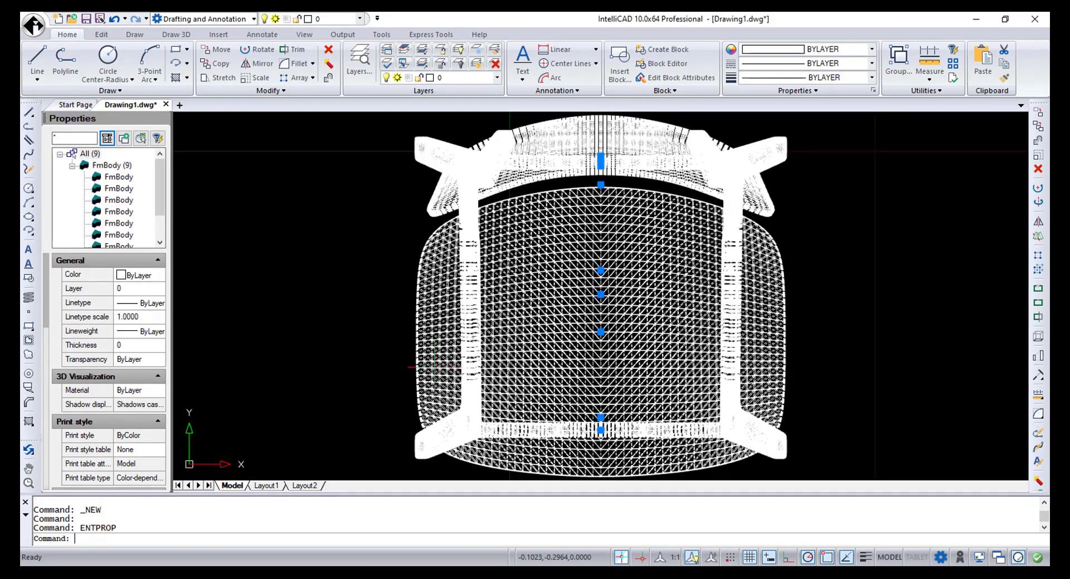
click(132, 189)
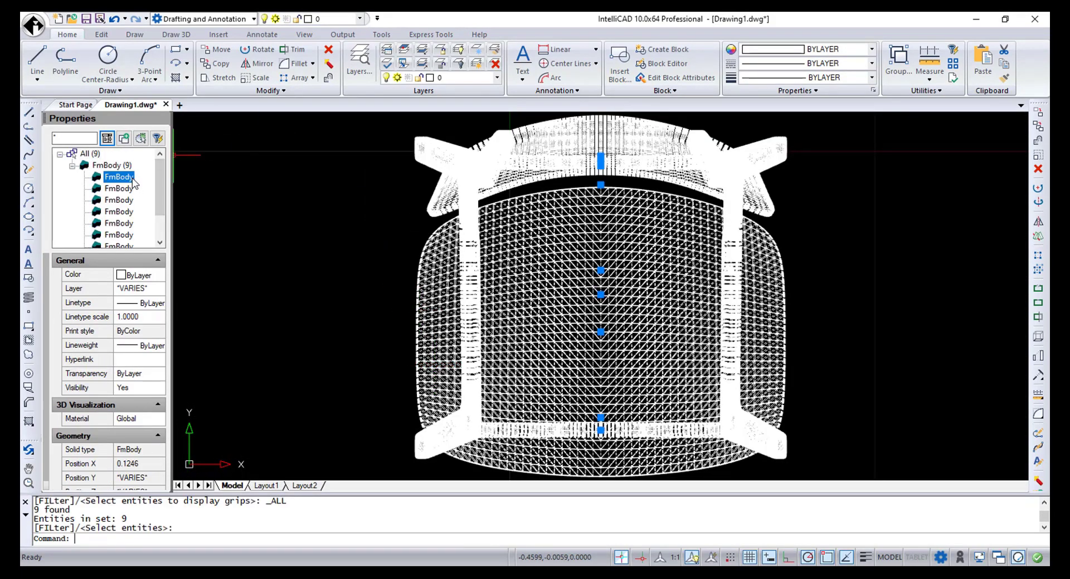
click(127, 201)
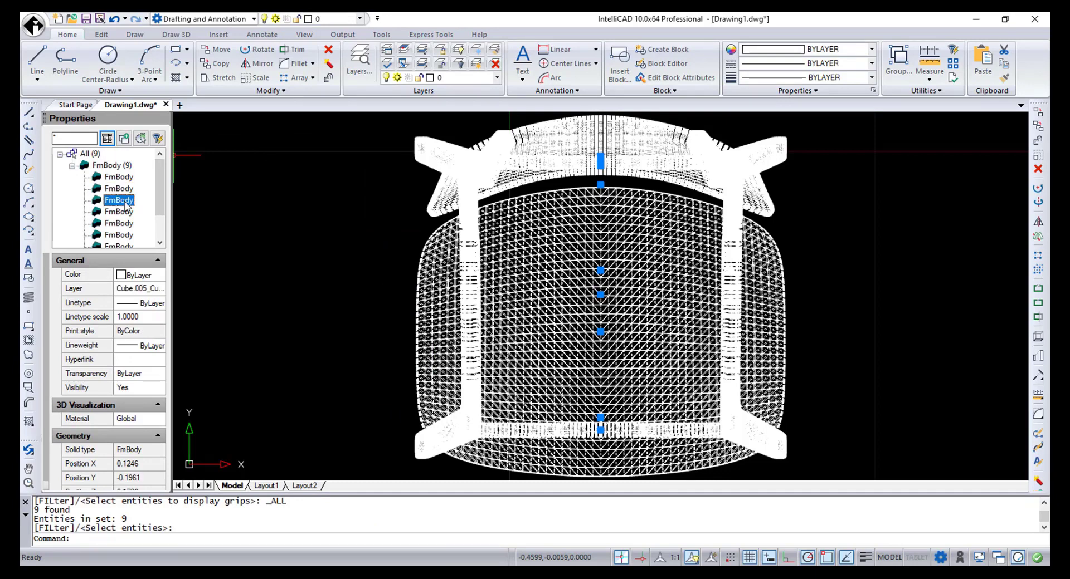
click(123, 212)
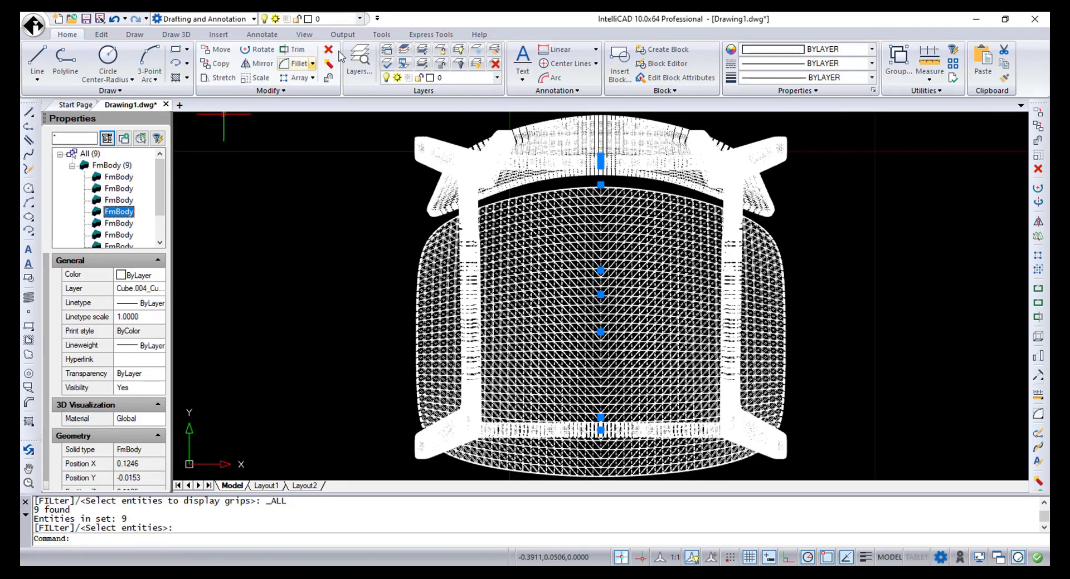
Step: Open the Material Explorer and import Wood_02 from the Wood category of the Imperial Materials library
click(383, 34)
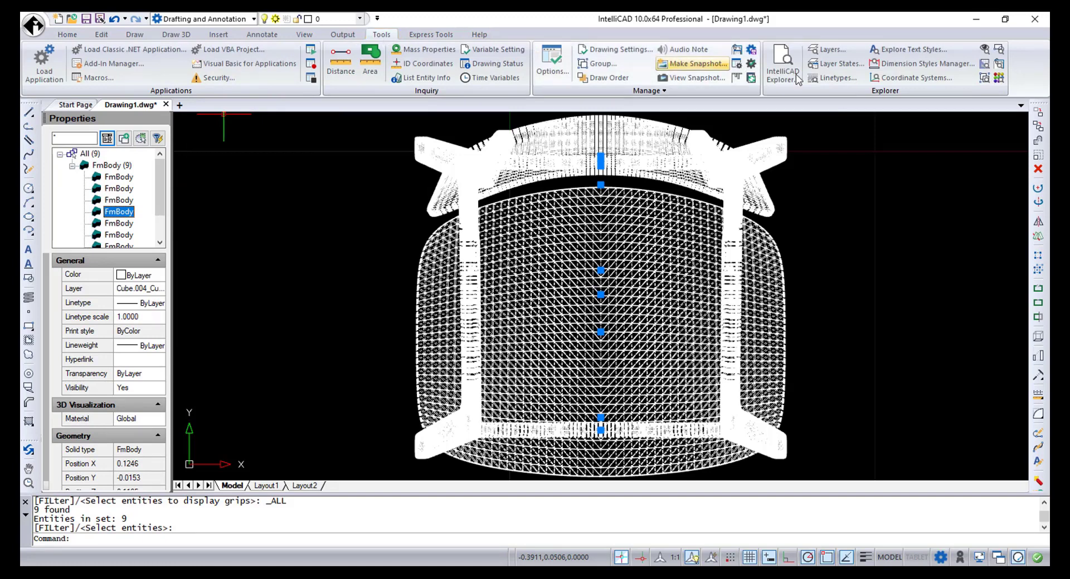
click(999, 79)
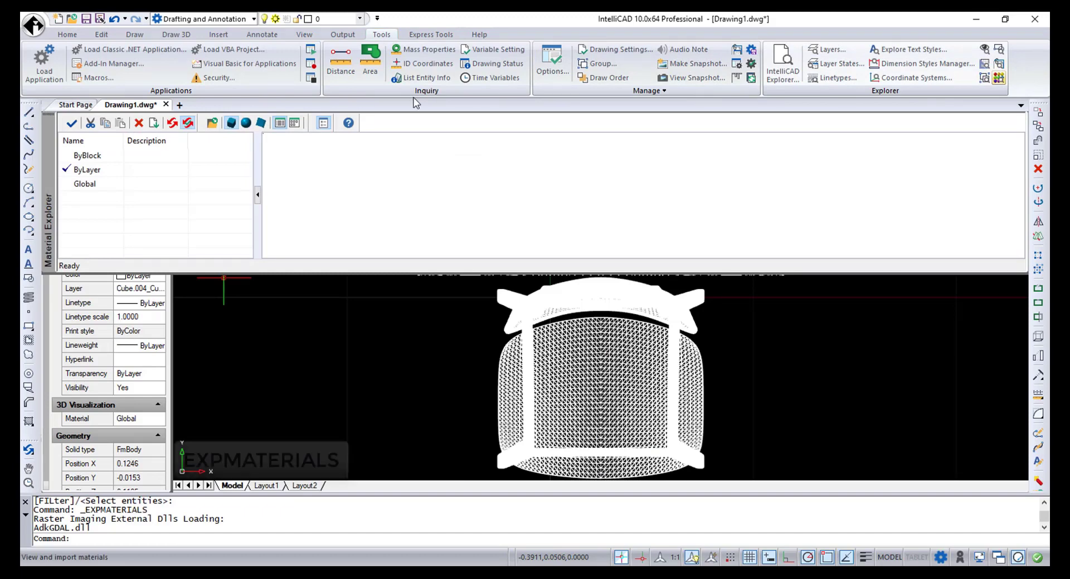
click(213, 124)
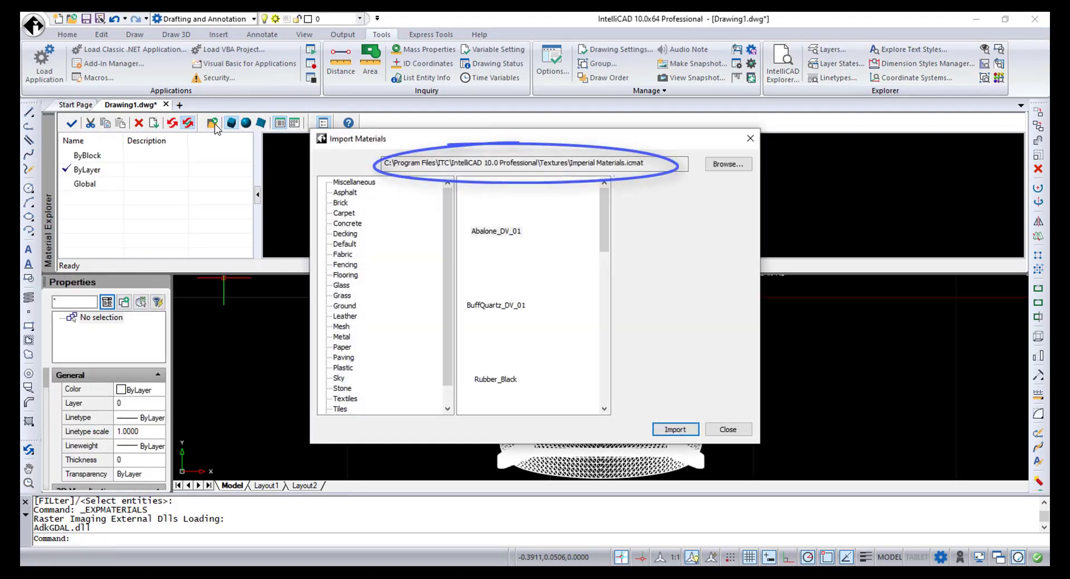
scroll(448, 290, down, 1)
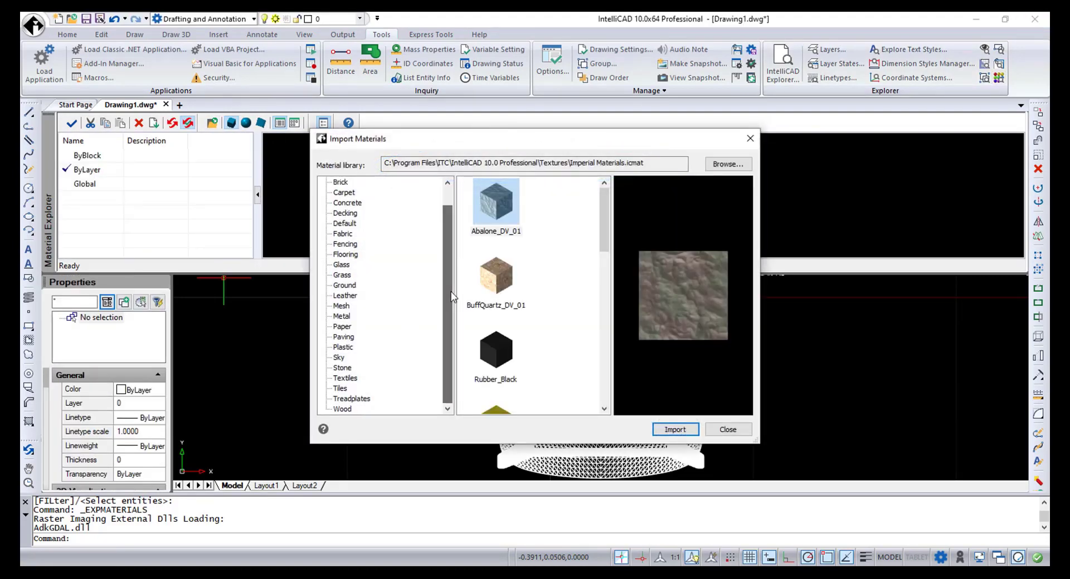
click(343, 409)
double_click(495, 276)
Step: Import the Wood_05 and Metal_01 materials from the library, and close the material import
scroll(605, 229, down, 1)
click(495, 276)
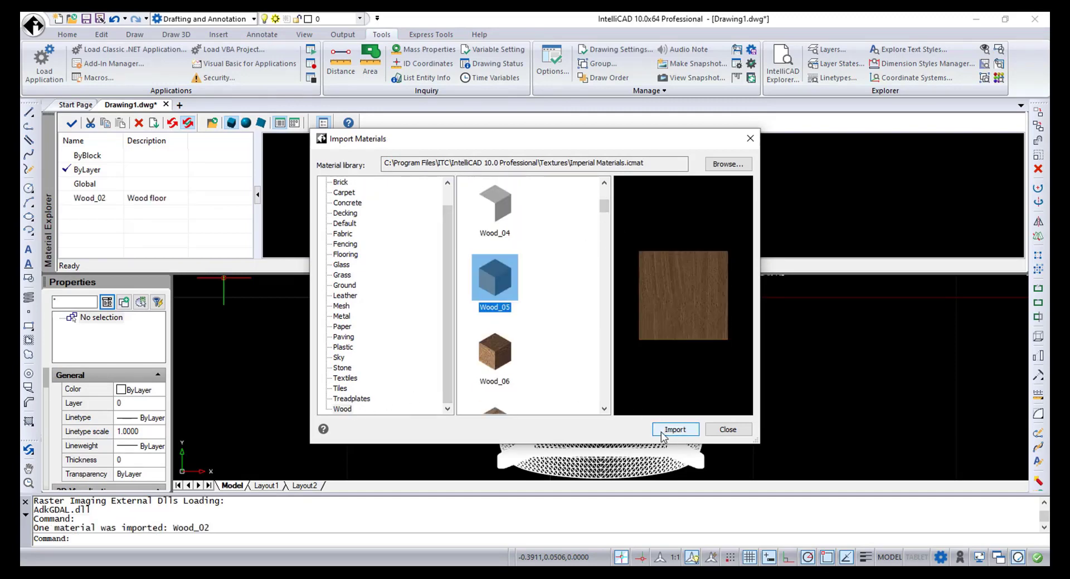
click(675, 430)
click(341, 316)
click(568, 204)
click(664, 434)
click(728, 430)
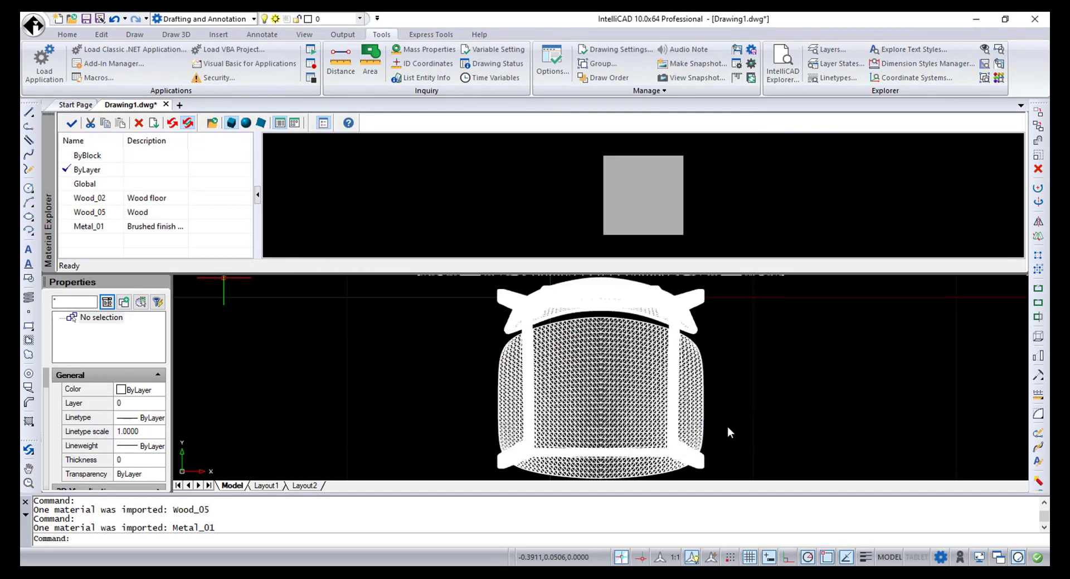
Step: Preview Wood_02 on a cube, a sphere and a plane, rotating the preview, and check the editing options available for the material
click(100, 199)
mouse_move(657, 209)
mouse_down()
mouse_move(643, 183)
mouse_move(663, 189)
mouse_move(652, 200)
mouse_up()
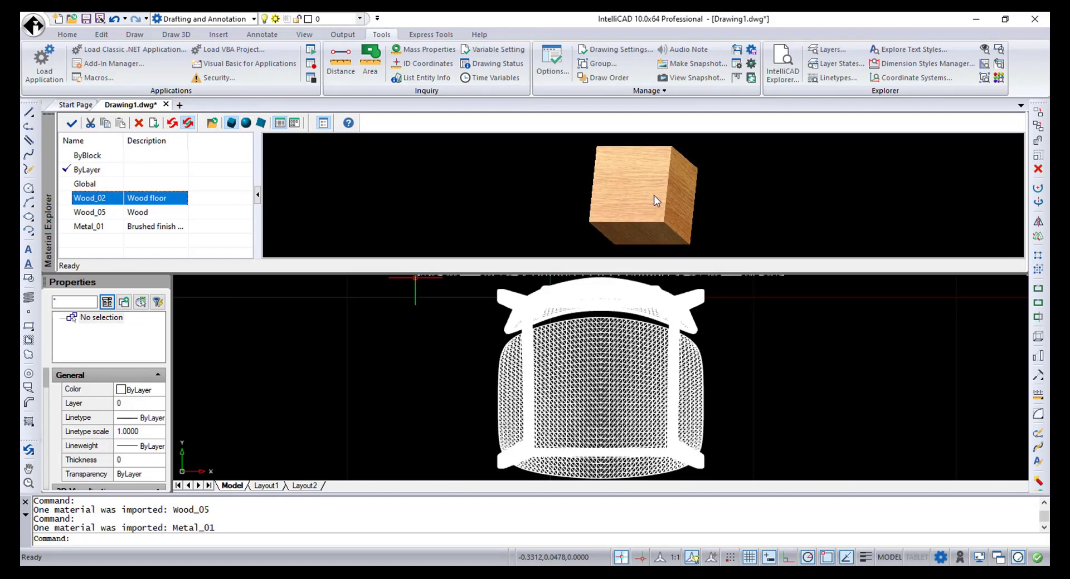
click(246, 123)
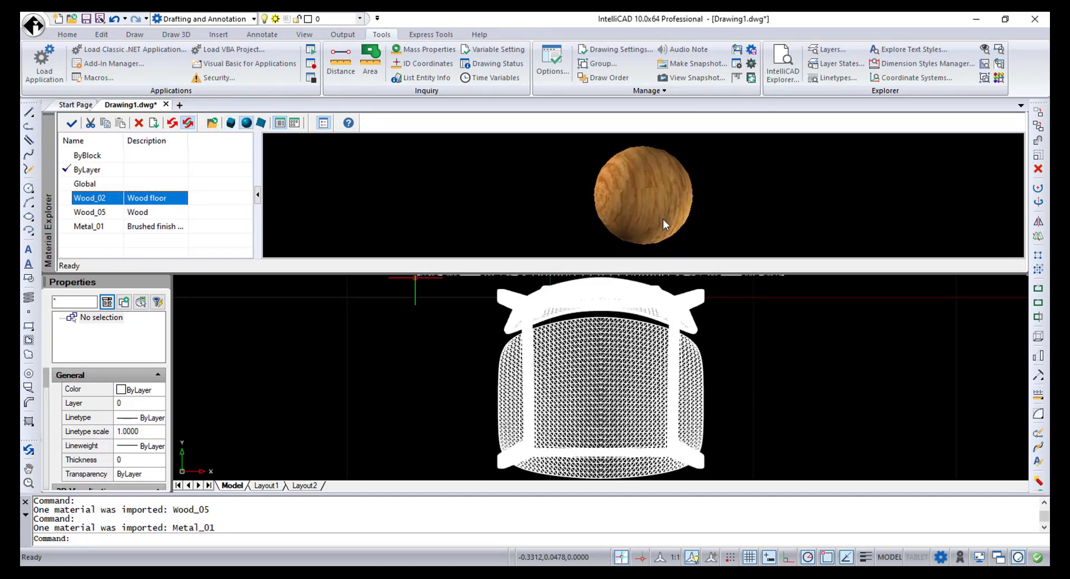
click(261, 123)
drag(646, 197, 587, 212)
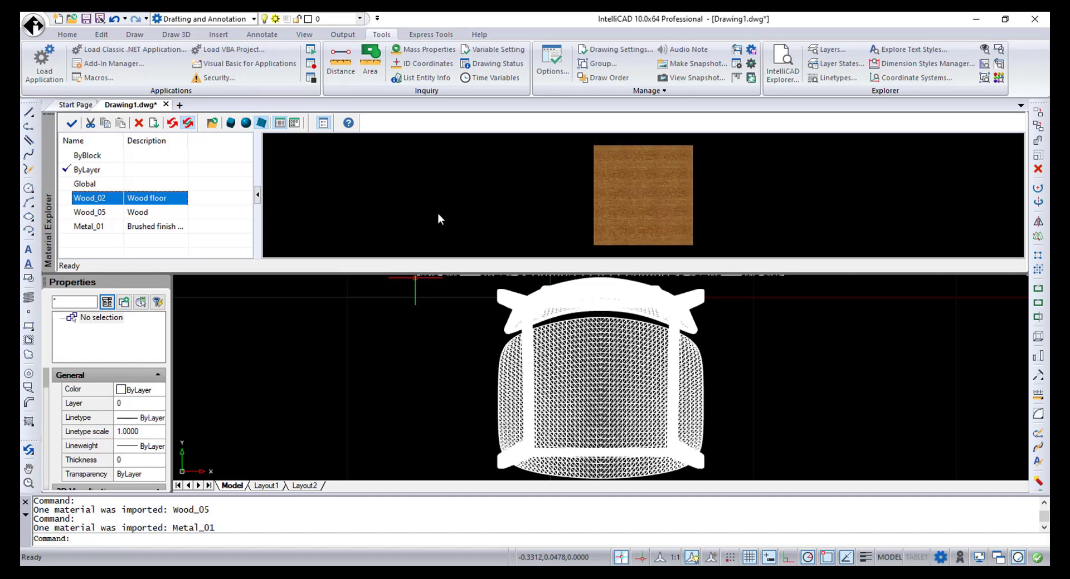
right_click(93, 202)
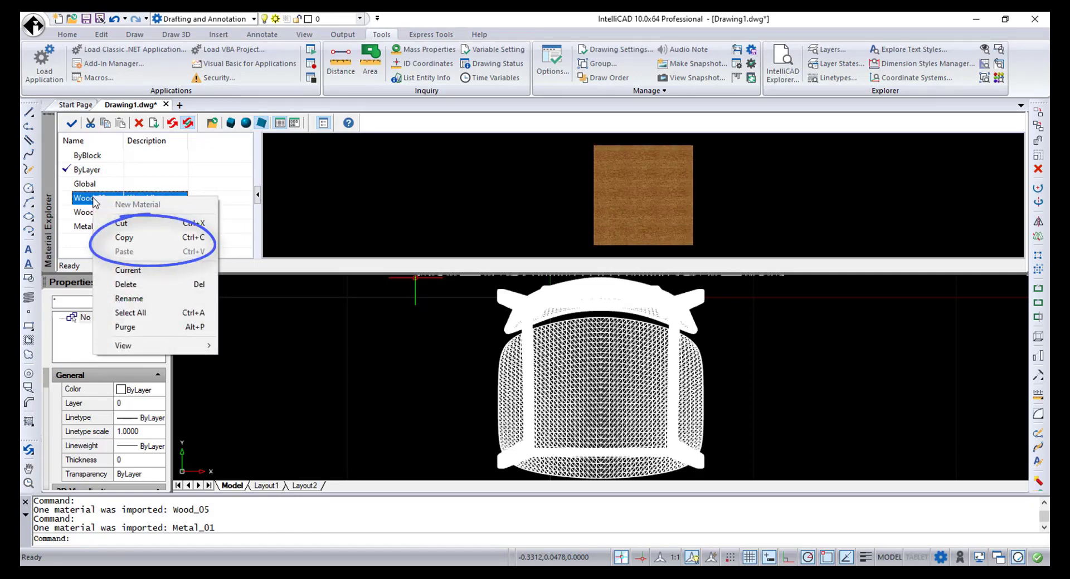
Step: Set the Realistic visual style for the chair drawing
click(305, 37)
click(470, 76)
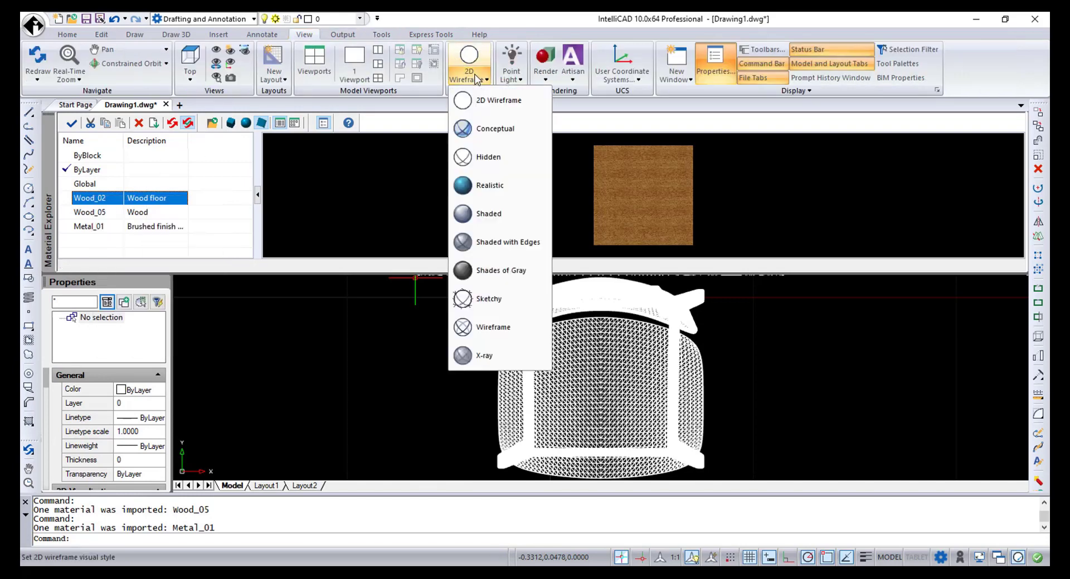
click(478, 189)
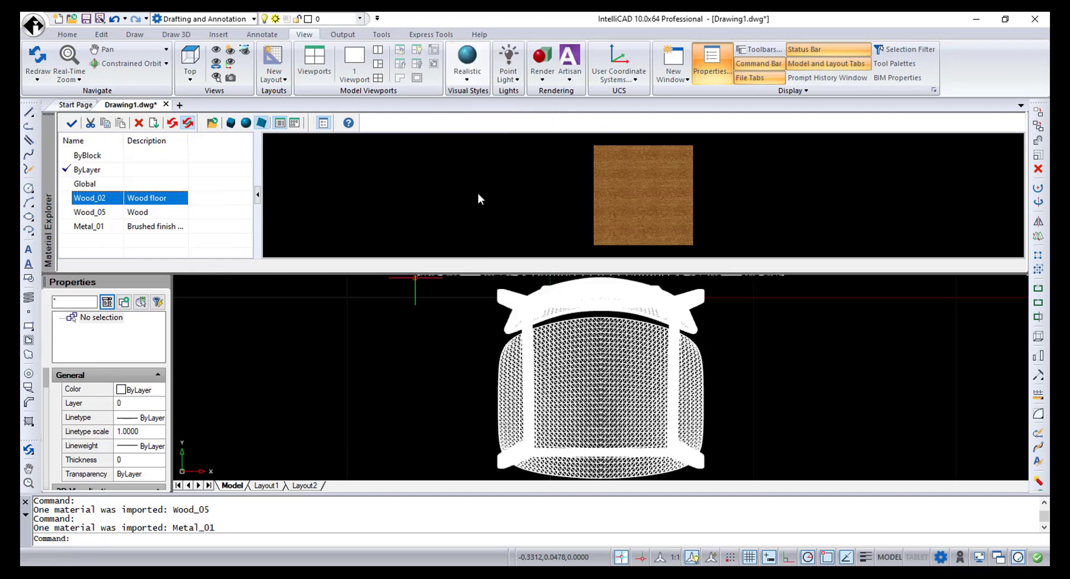
Step: In the Layer Explorer, assign the Metal_01 material to layers Circle.004 through Circle.007, and close the explorer
click(67, 35)
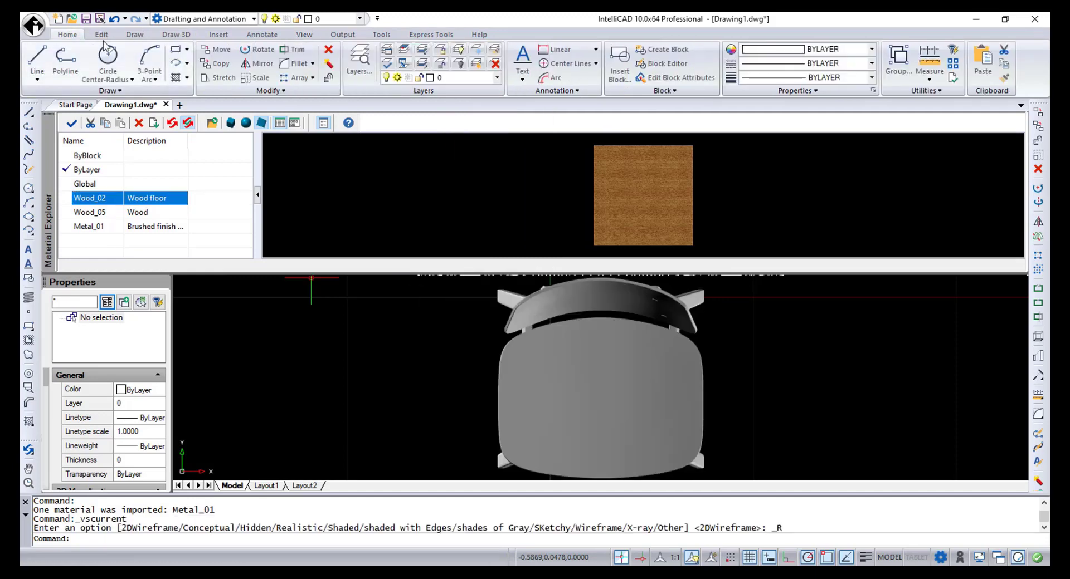
click(362, 62)
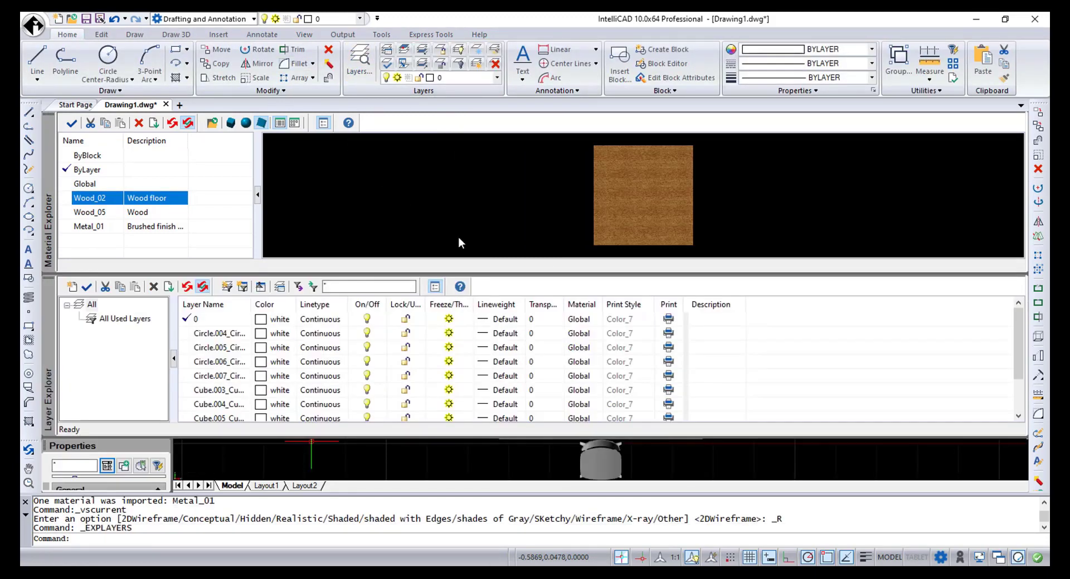
click(589, 334)
shift+click(229, 376)
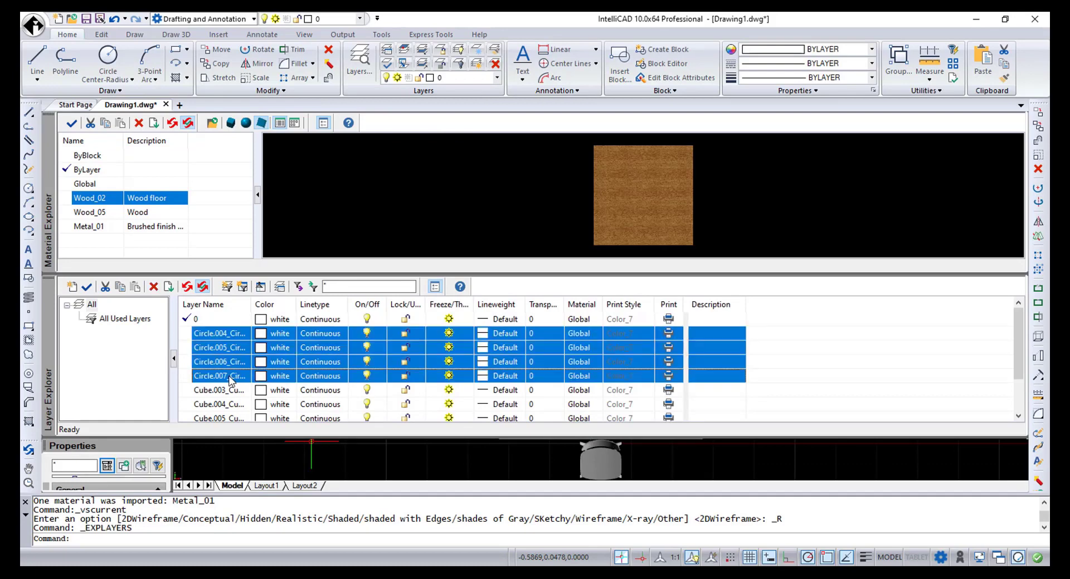
click(590, 333)
click(599, 333)
click(583, 380)
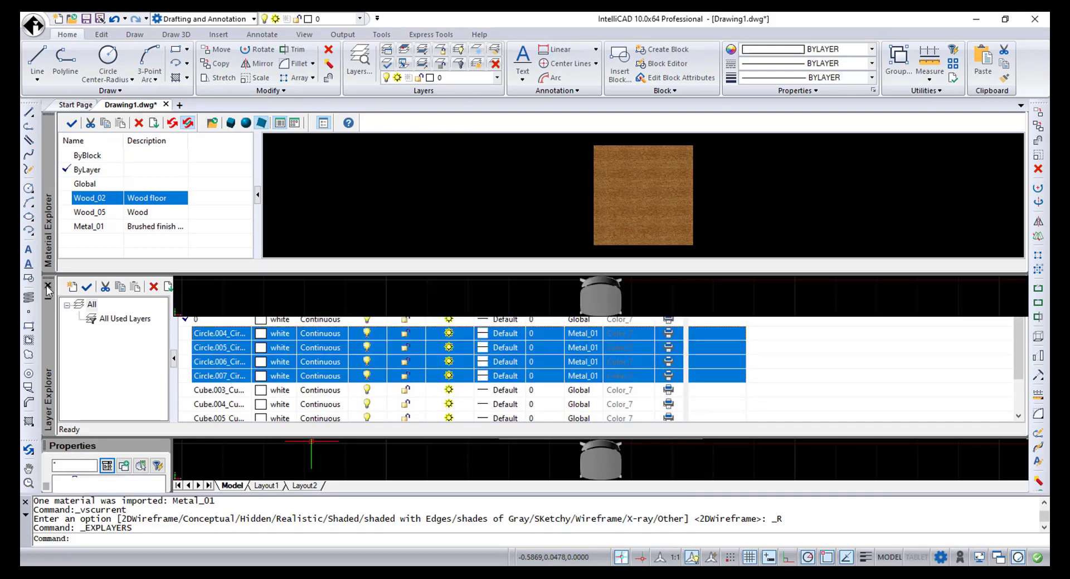
click(48, 286)
Step: Select the chair's leg frame, set its 3D visualization material to Wood_05, and clear the selection
click(509, 297)
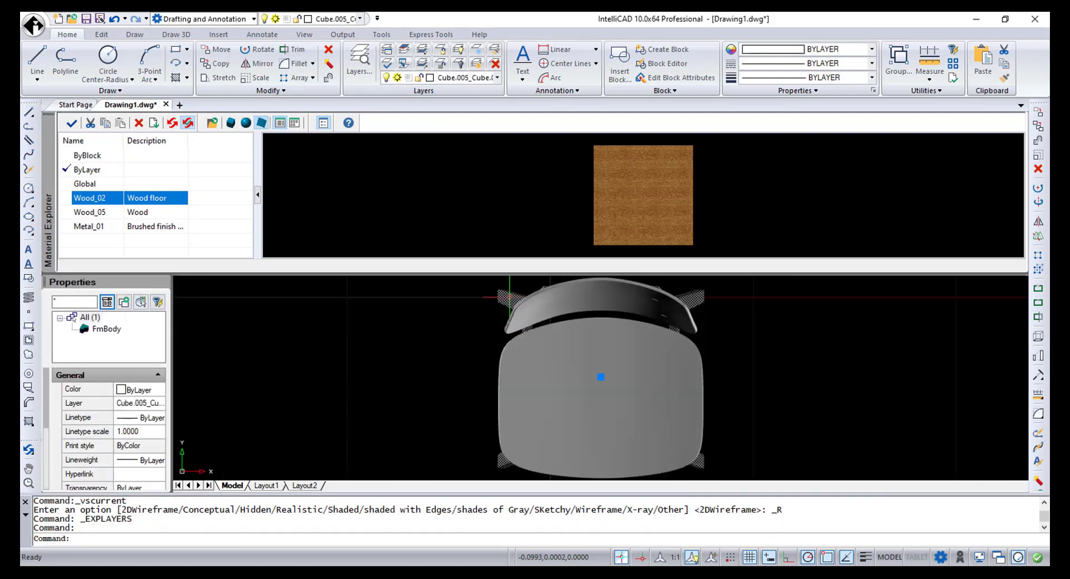
scroll(112, 423, down, 3)
click(159, 450)
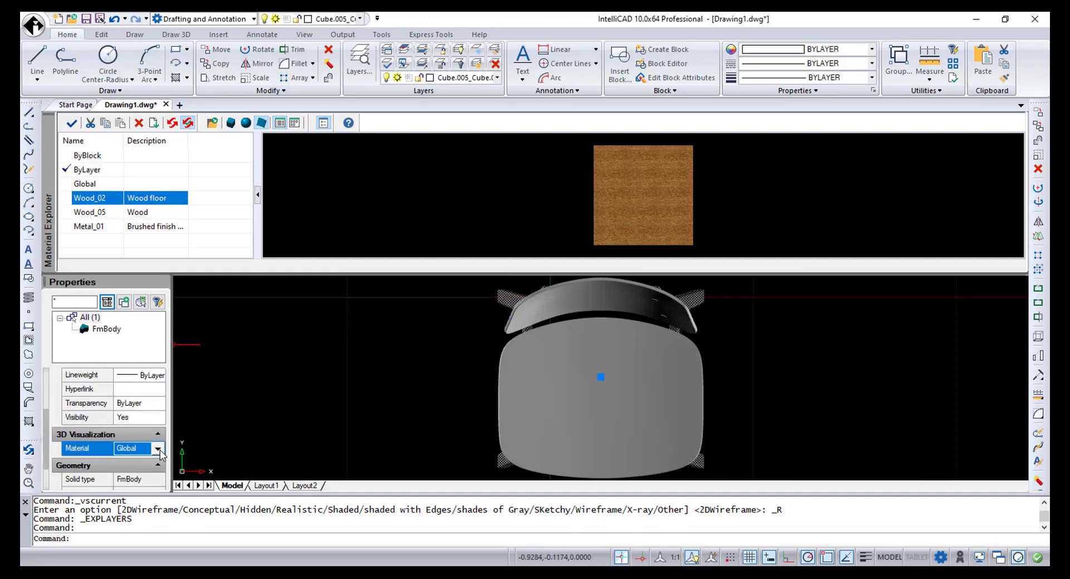
click(159, 449)
click(130, 504)
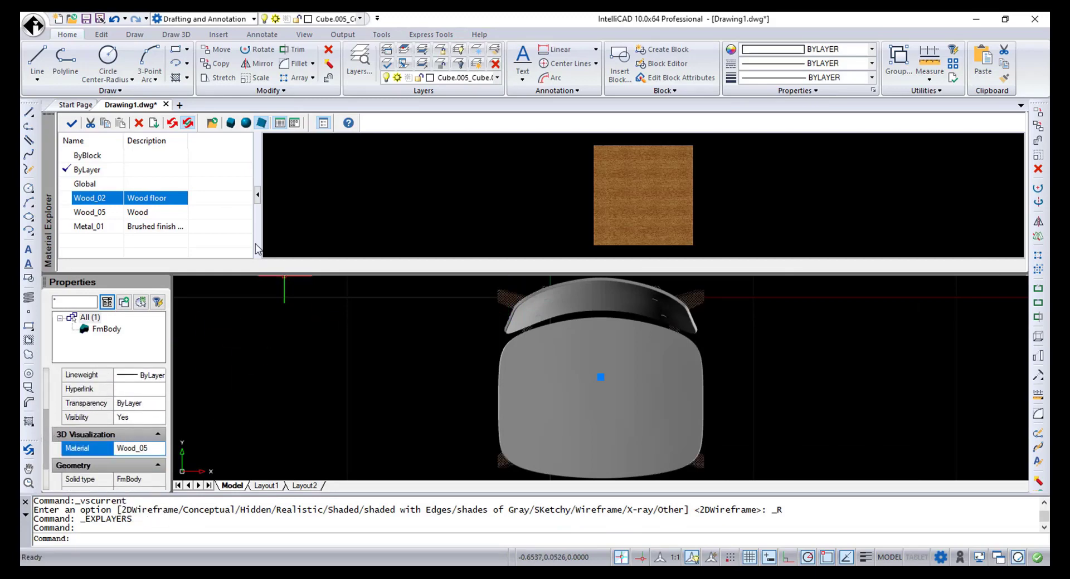
key(Escape)
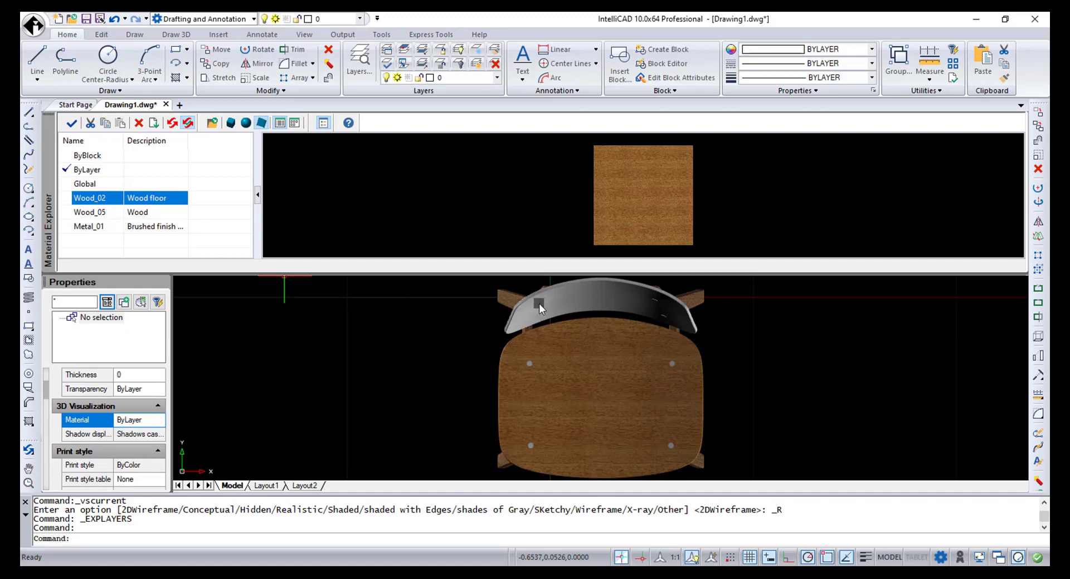
Step: Apply the Wood_02 material to the chair's backrest and close the Material Explorer
drag(539, 305, 544, 303)
click(48, 120)
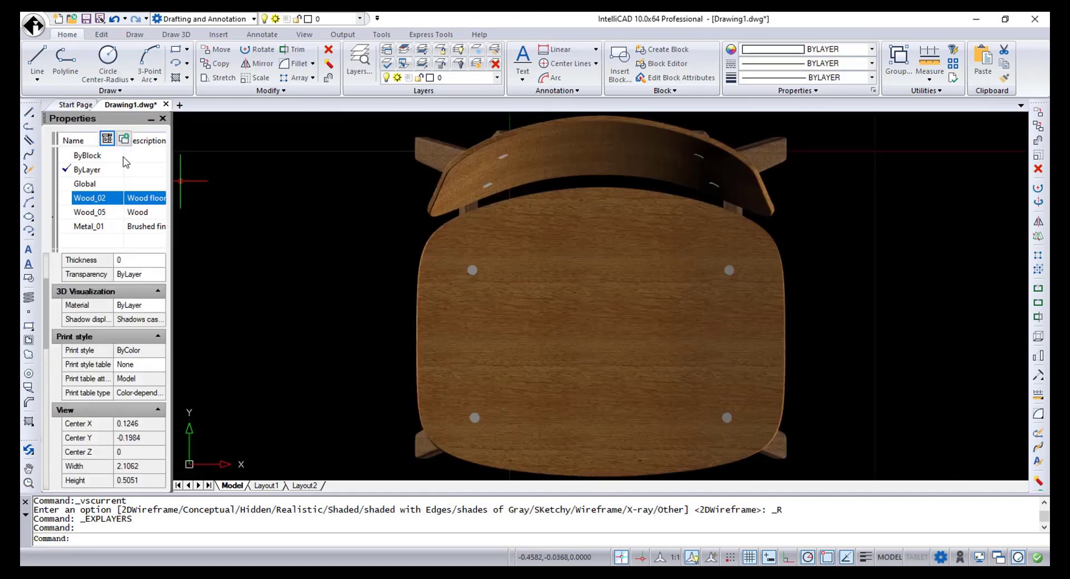
Step: Orbit the chair from the top view to an angled 3D view with 3DO and end the orbit
text(3DO)
key(Return)
mouse_move(595, 331)
mouse_down()
mouse_move(554, 294)
mouse_move(558, 308)
mouse_move(535, 243)
mouse_move(483, 241)
mouse_move(490, 251)
mouse_move(573, 247)
mouse_move(549, 341)
mouse_up()
key(Escape)
click(519, 365)
click(157, 422)
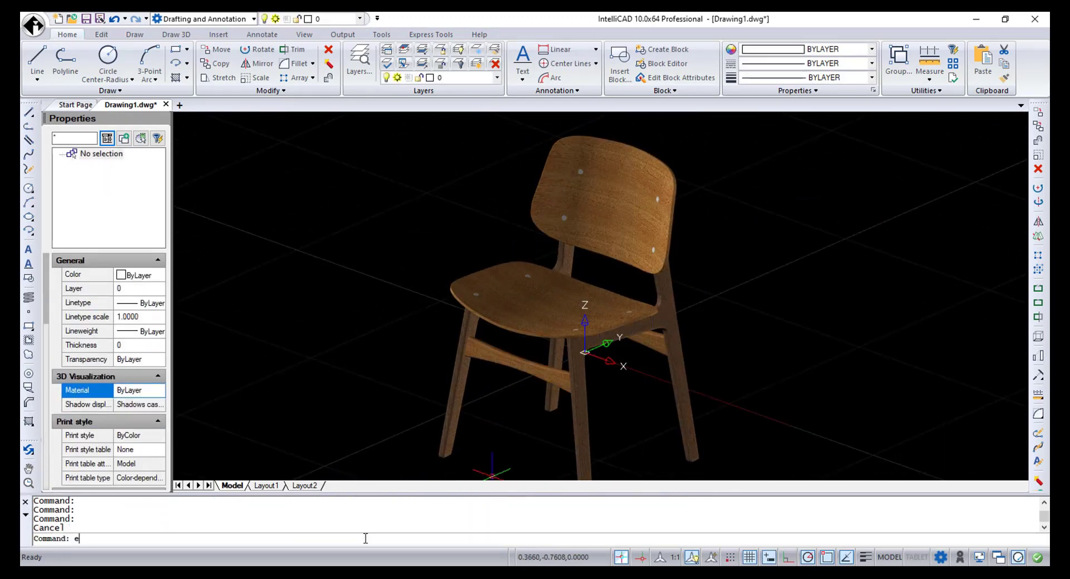
Step: Run ETRANSMIT, examine the material files included with the Chair.dwg transmittal, and close it without creating a package
text(ETRANSMIT)
key(Return)
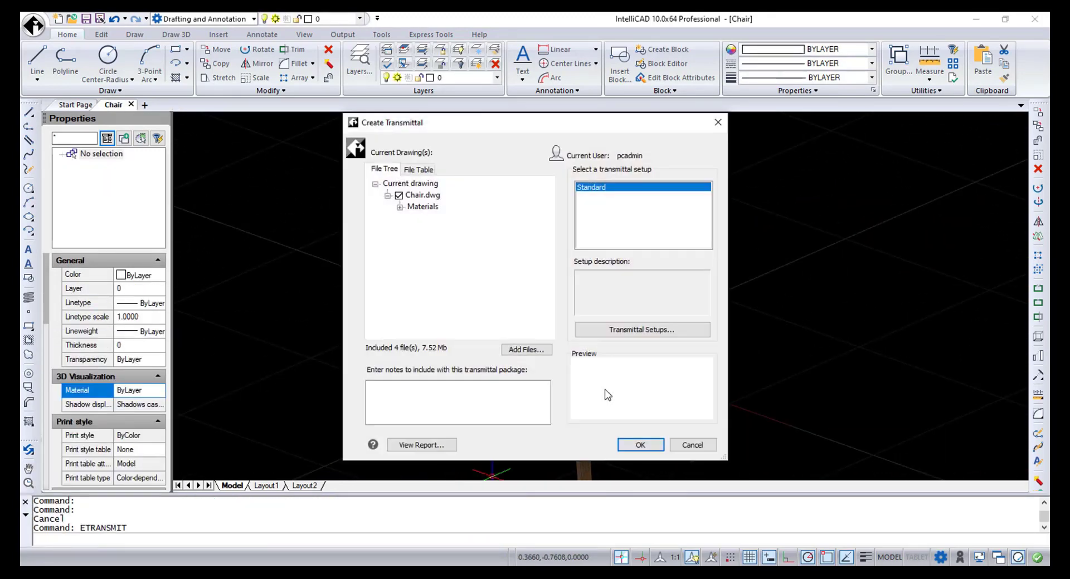
click(399, 208)
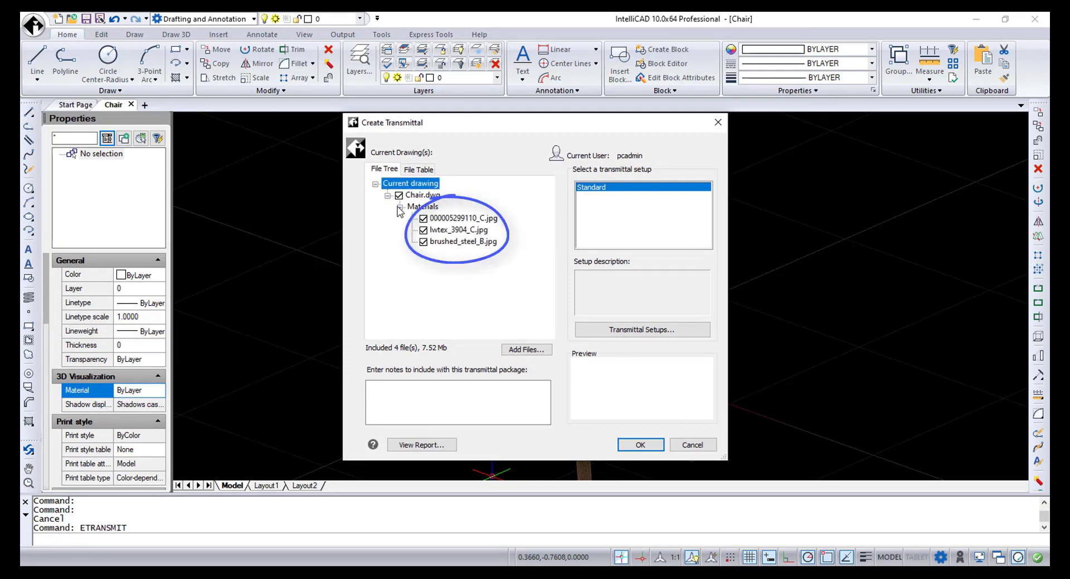
click(718, 122)
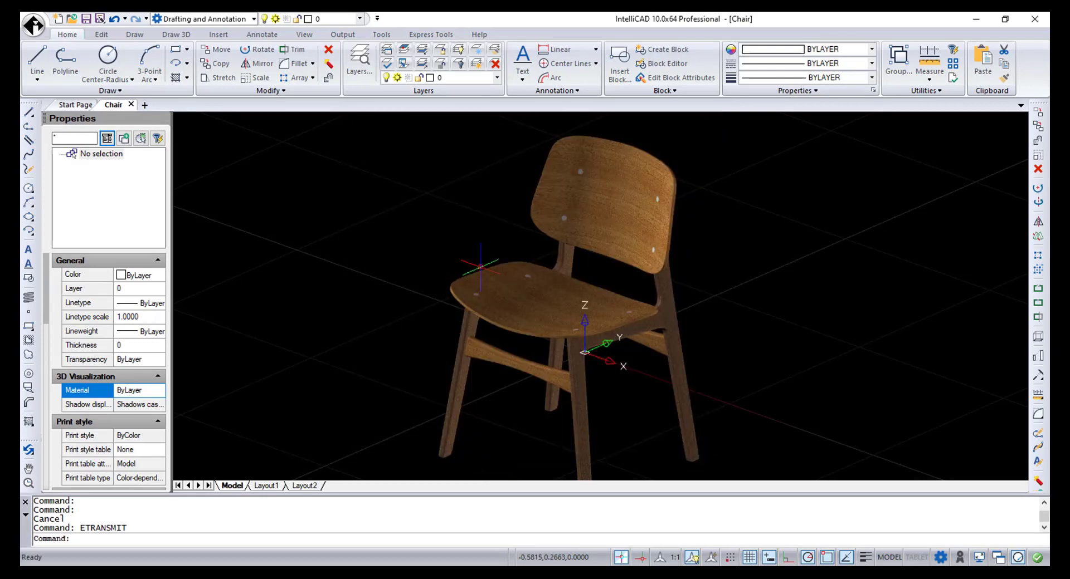
Step: Run PURGE, check the list of item types for Materials, and close it without purging
text(purge)
key(Return)
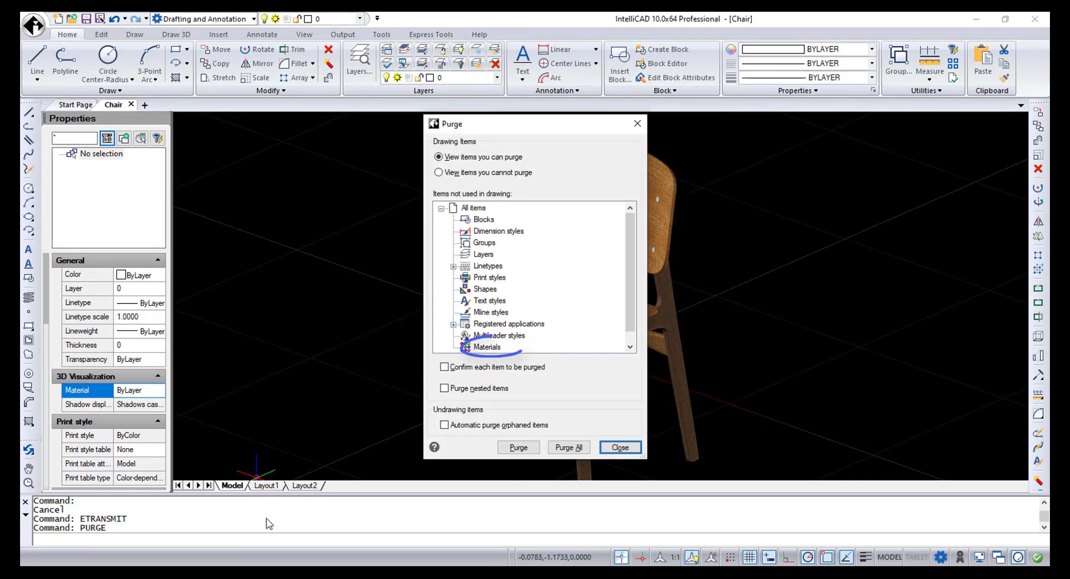
click(638, 123)
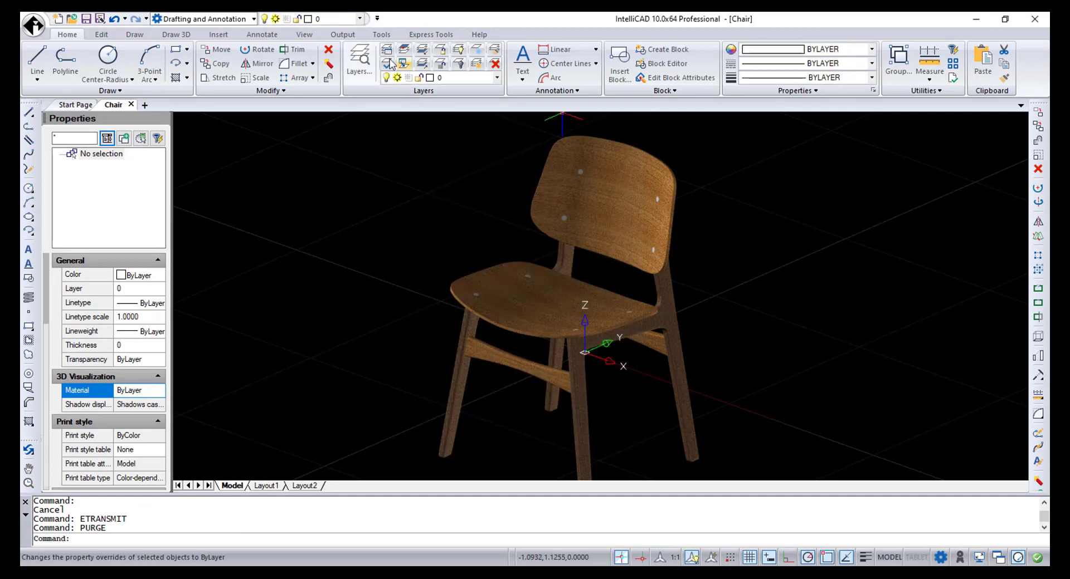
Step: View the chair in the Conceptual visual style, followed by the Shaded style
click(306, 38)
click(463, 81)
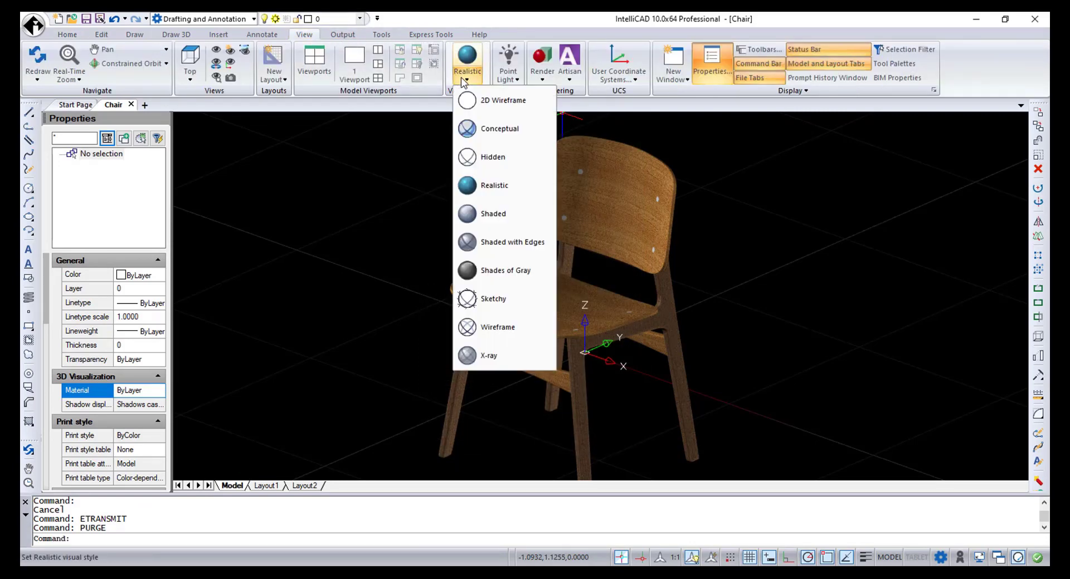
click(480, 130)
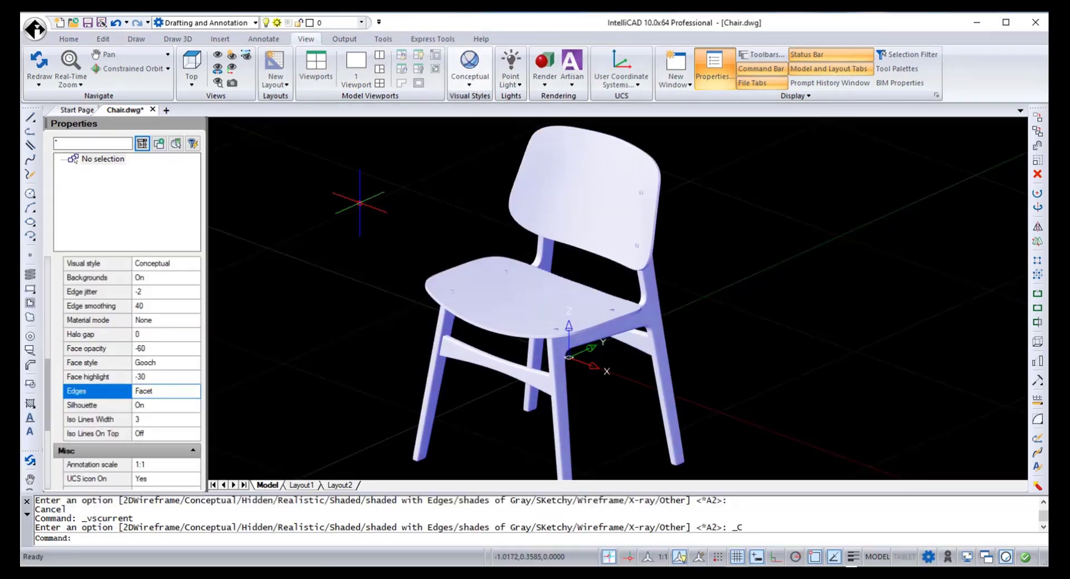
click(470, 86)
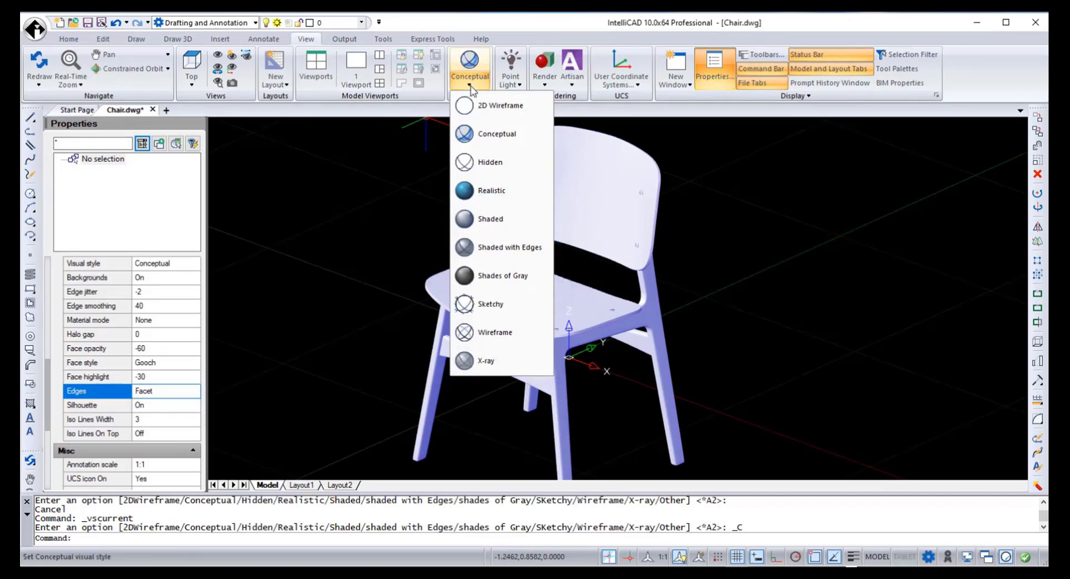
click(486, 219)
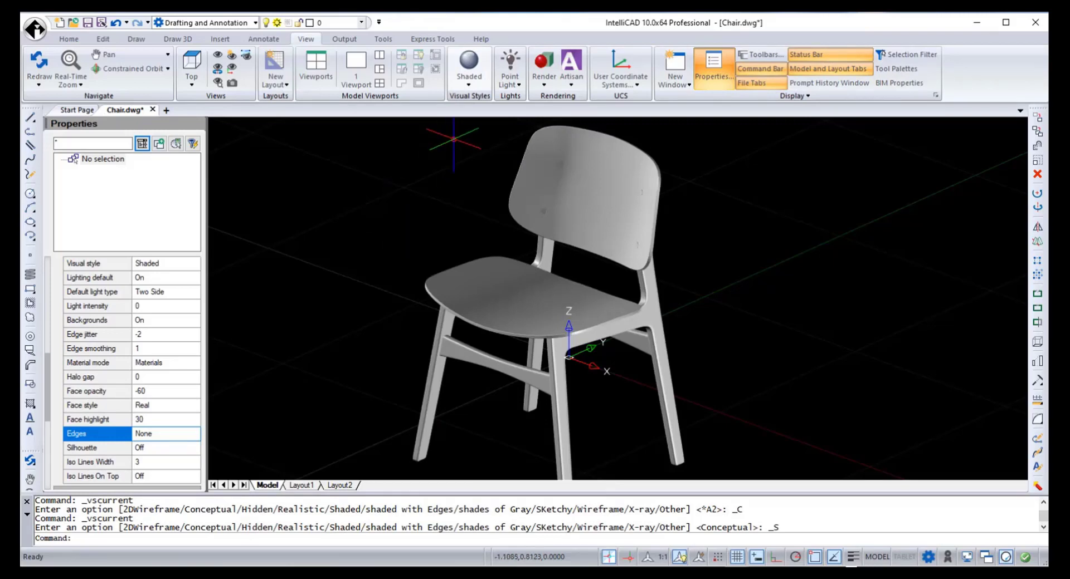
Step: View the chair in the Shaded with Edges visual style, followed by Shades of Gray
click(469, 85)
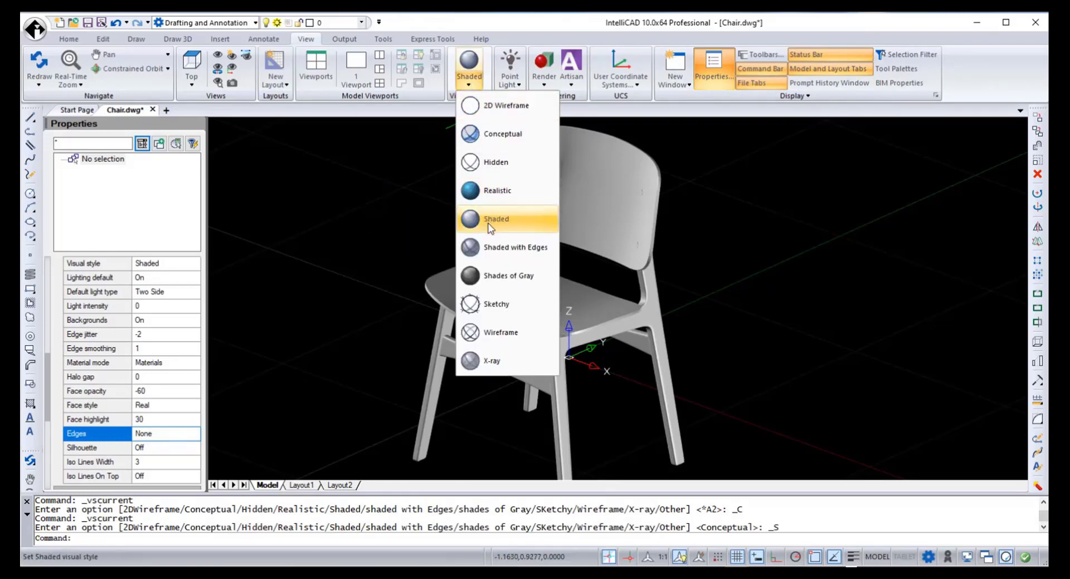
click(504, 247)
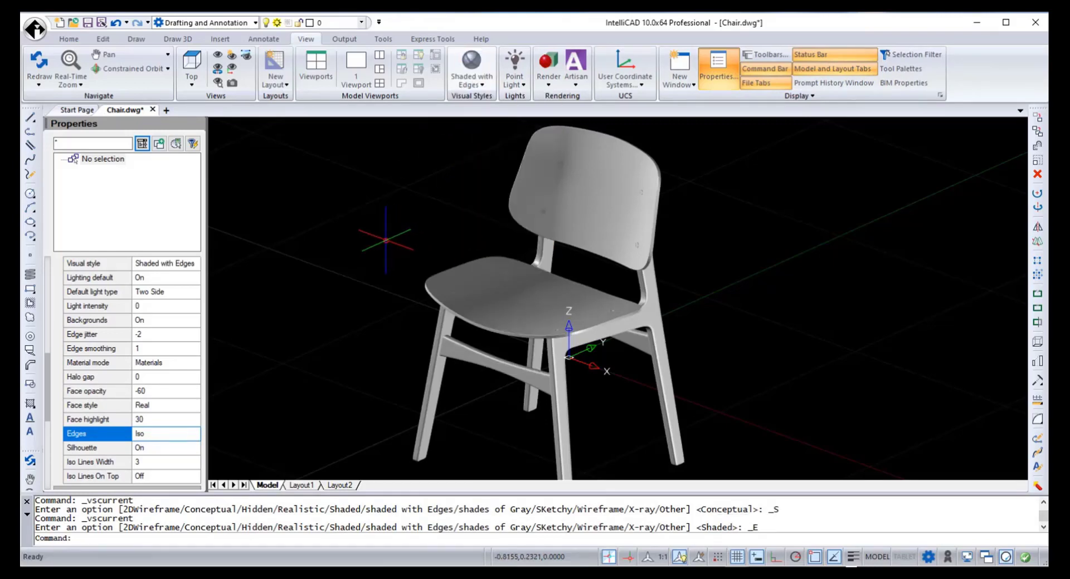
click(483, 85)
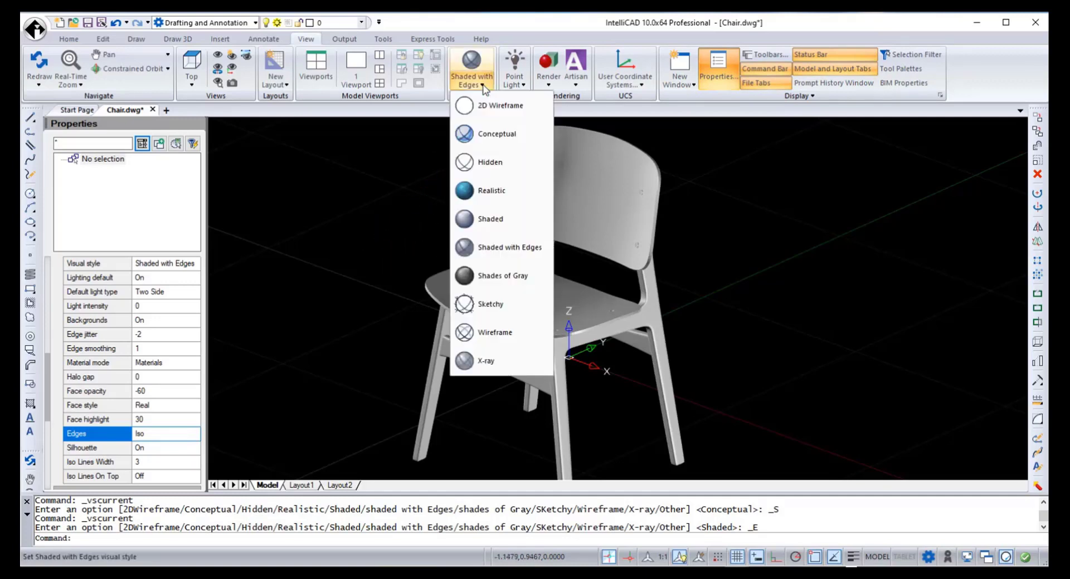
click(489, 279)
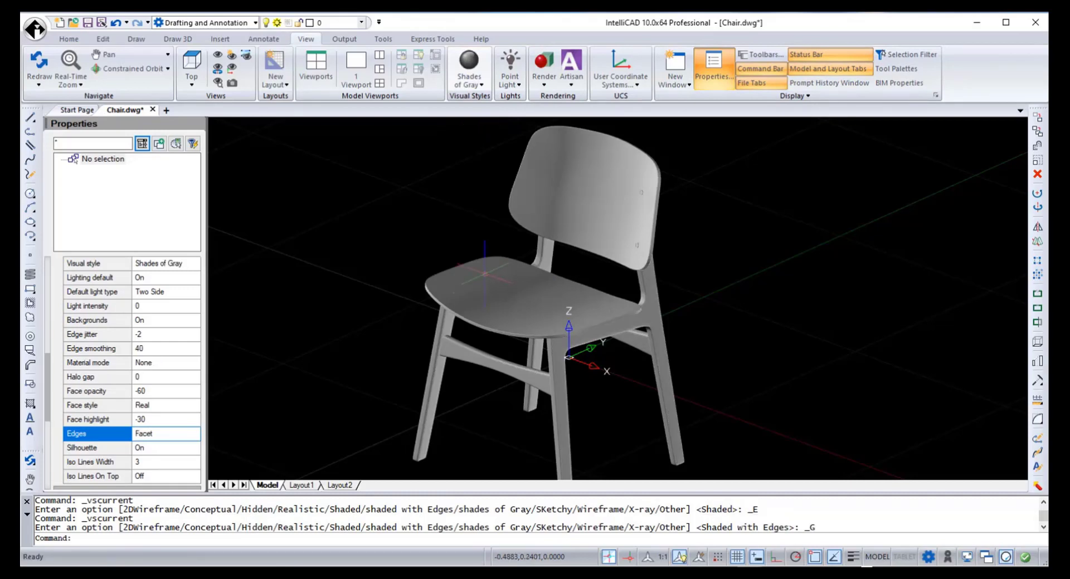
Step: View the chair in the Sketchy visual style and switch it to X-ray
click(482, 85)
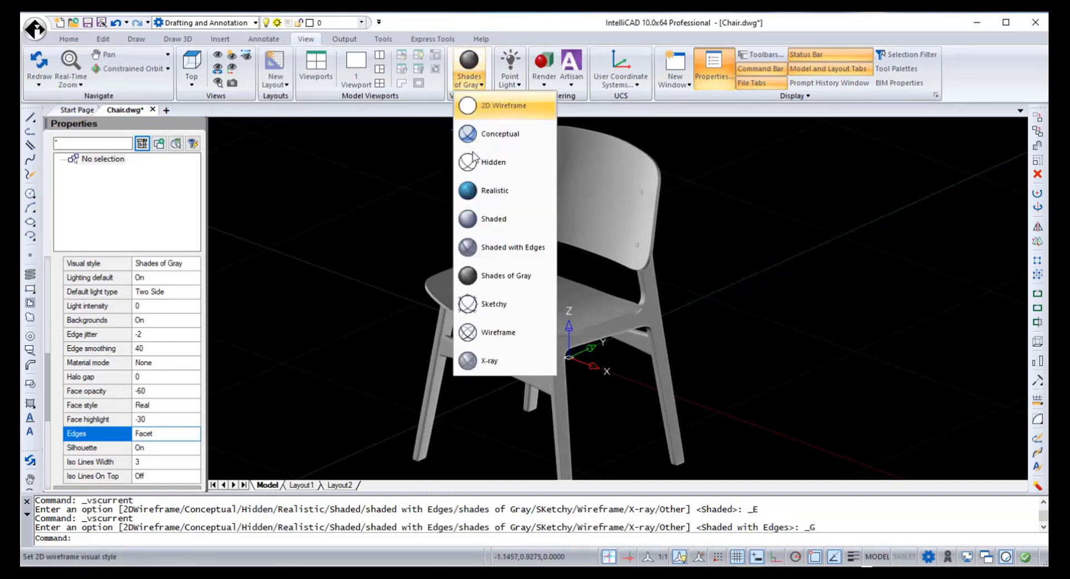
click(468, 304)
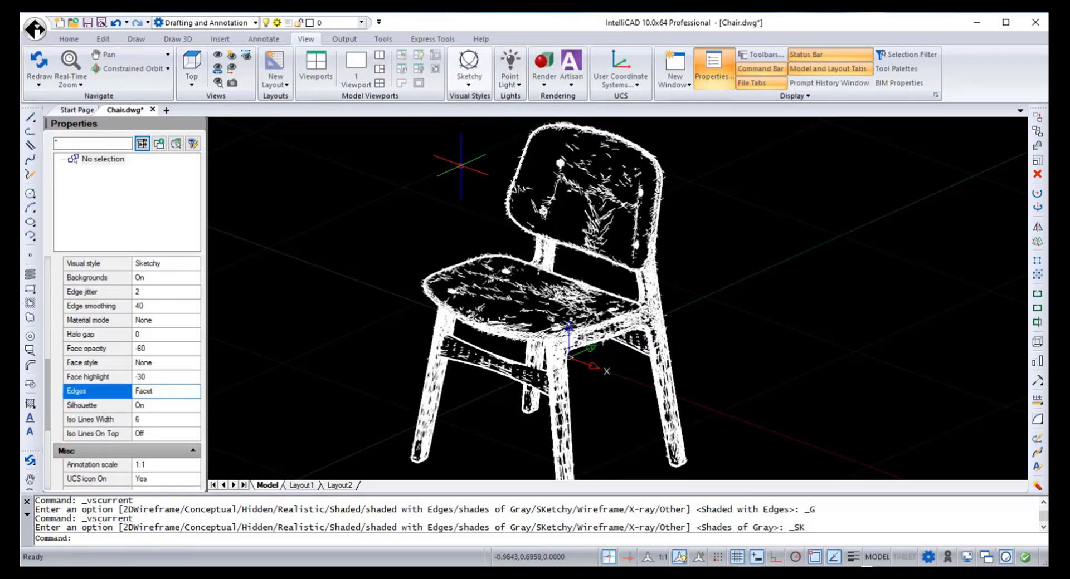
click(469, 83)
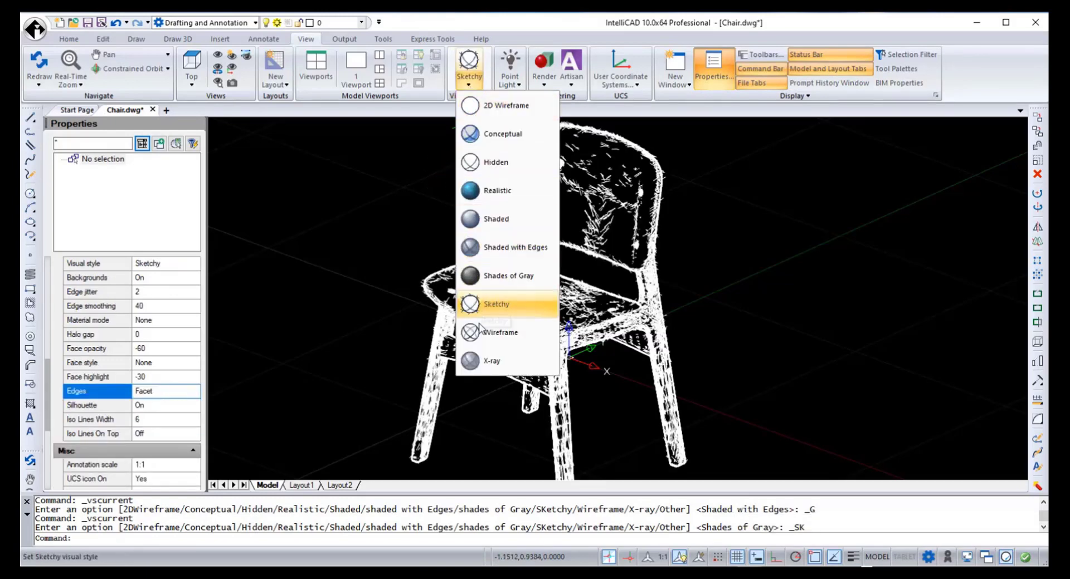
click(491, 362)
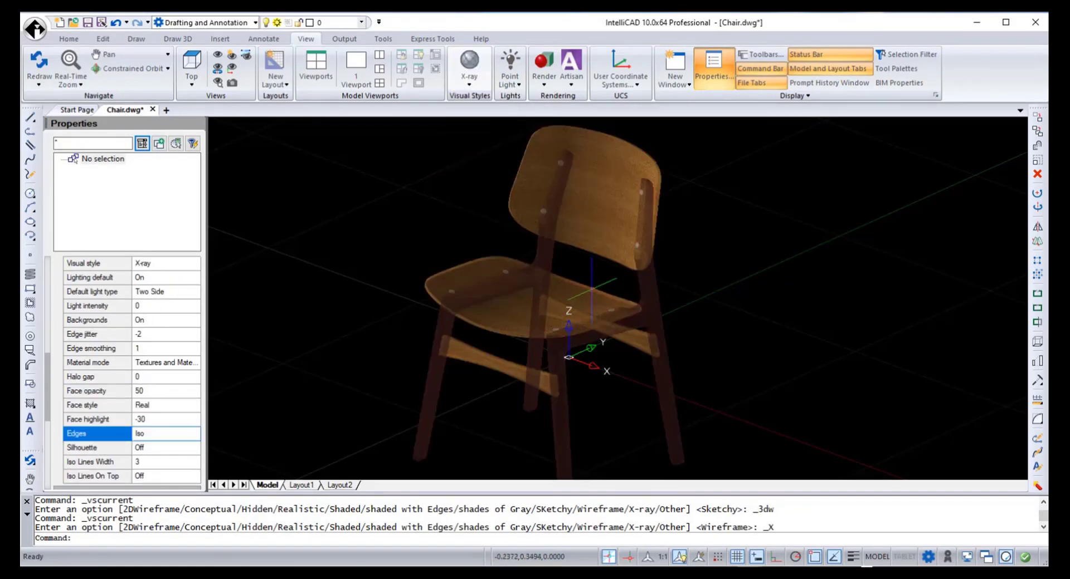
Step: Examine the chair and the 2017 Multi Tools Volledig Dubbel model in X-ray style from close up and different angles
scroll(590, 291, up, 5)
shift+middle_drag(591, 292, 711, 365)
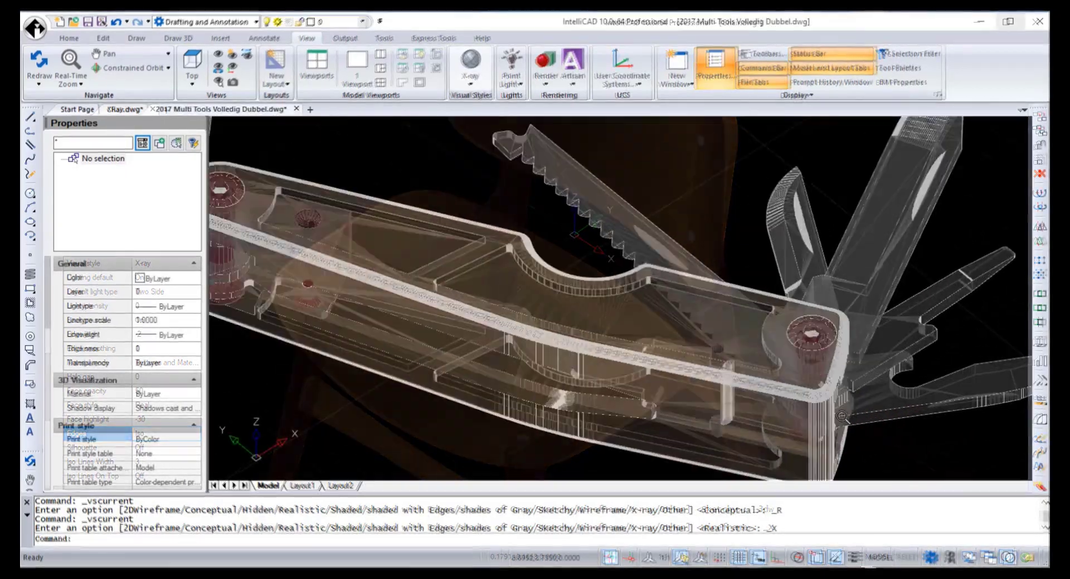
mouse_move(719, 390)
shift+middle_down()
mouse_move(956, 425)
mouse_move(907, 337)
mouse_move(965, 368)
mouse_move(845, 425)
mouse_move(680, 356)
shift+middle_up()
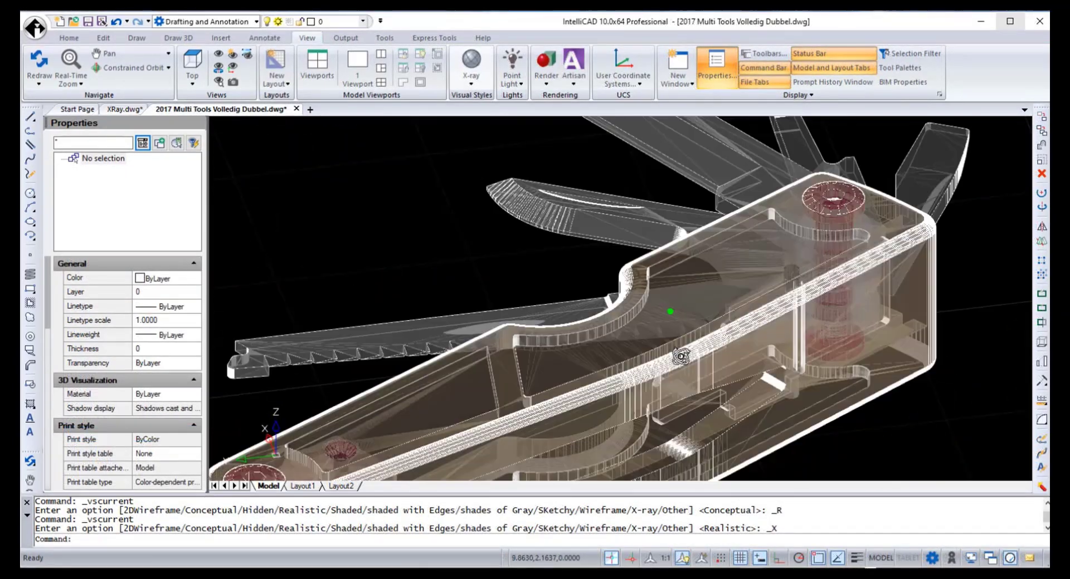
scroll(681, 359, down, 5)
scroll(574, 446, up, 4)
scroll(613, 424, up, 5)
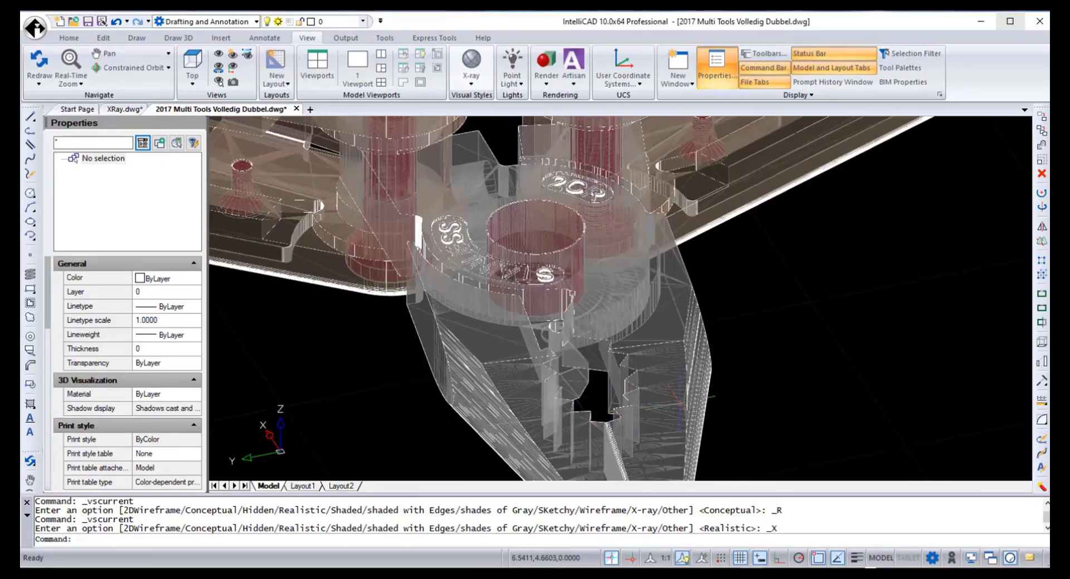
shift+middle_drag(668, 401, 547, 349)
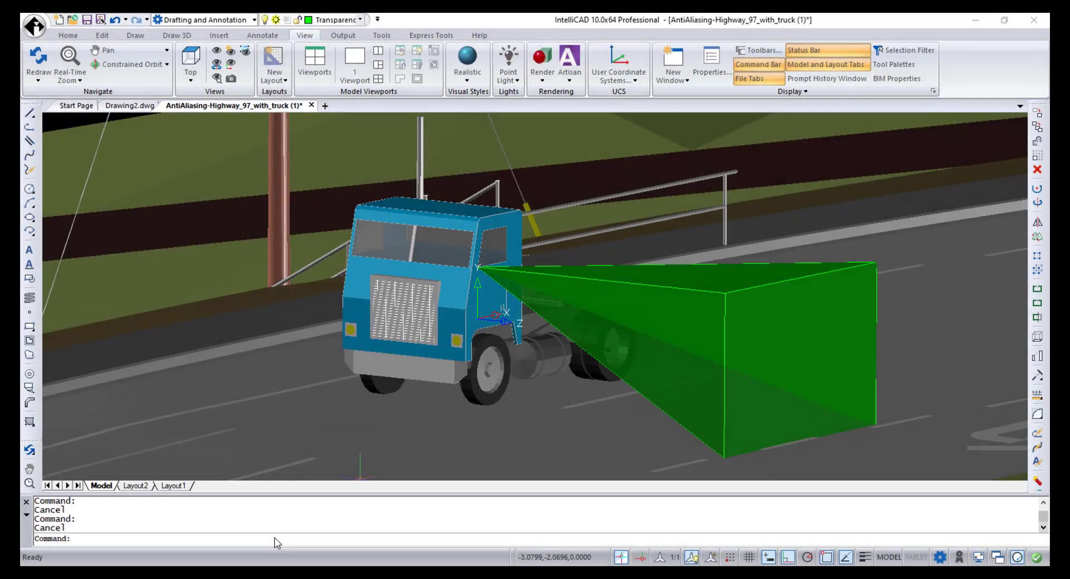
Step: Set the LINESMOOTHING variable to 1 to enable line smoothing for the highway truck drawing
click(275, 538)
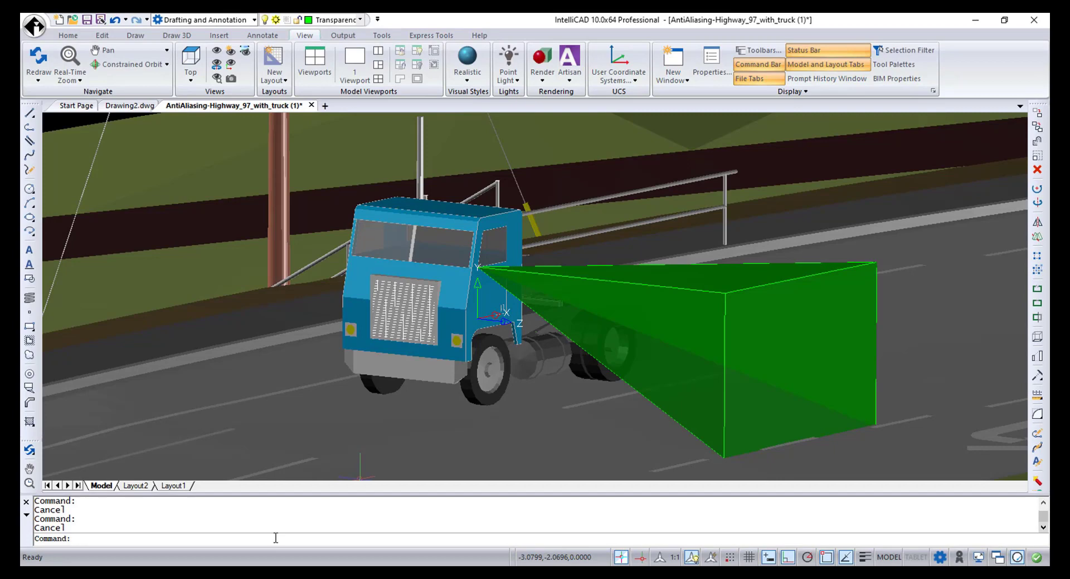
text(linesmoothing)
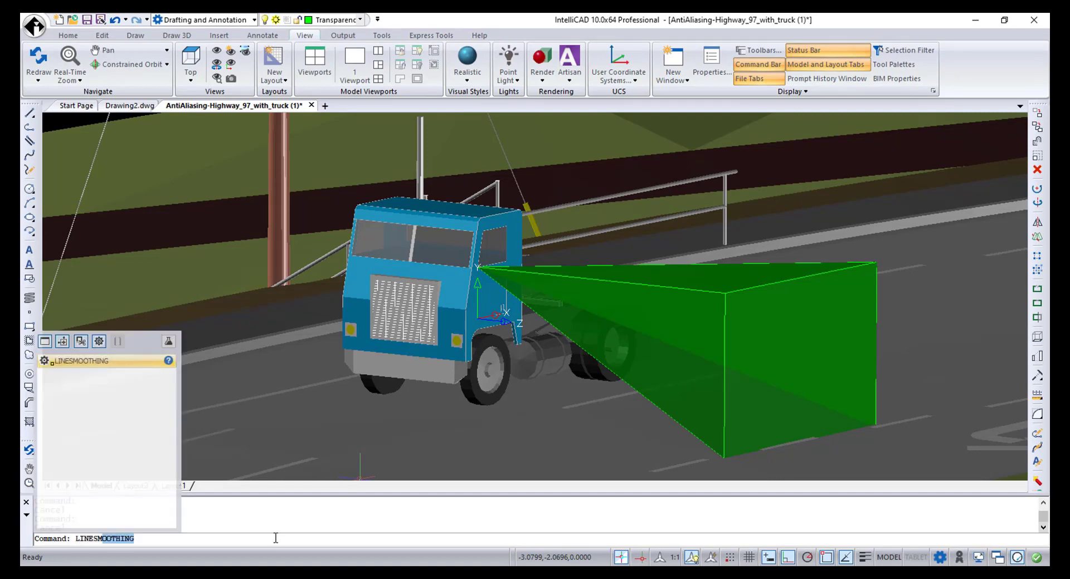
key(Return)
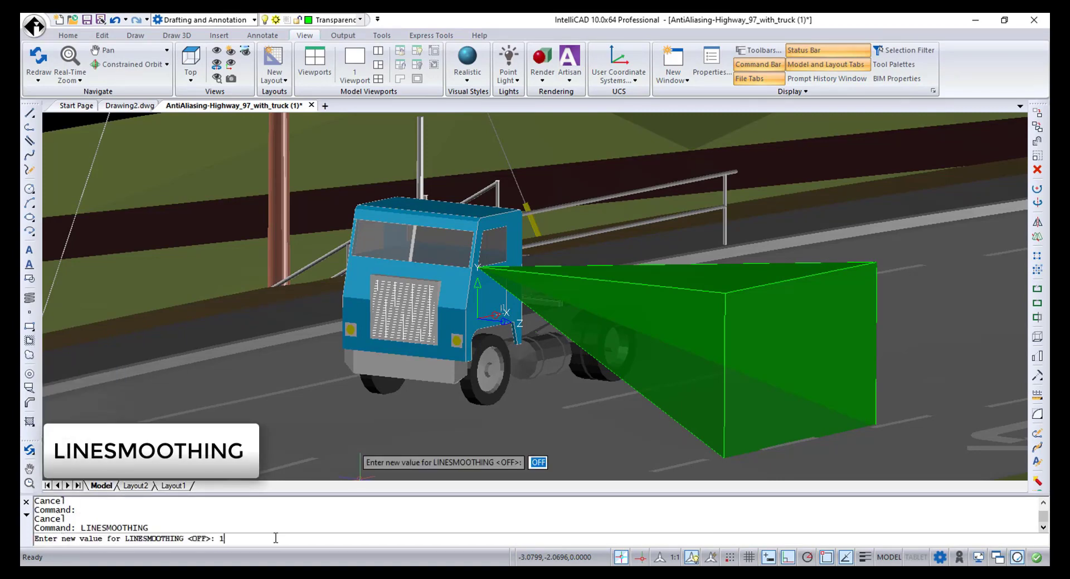
text(1)
key(Return)
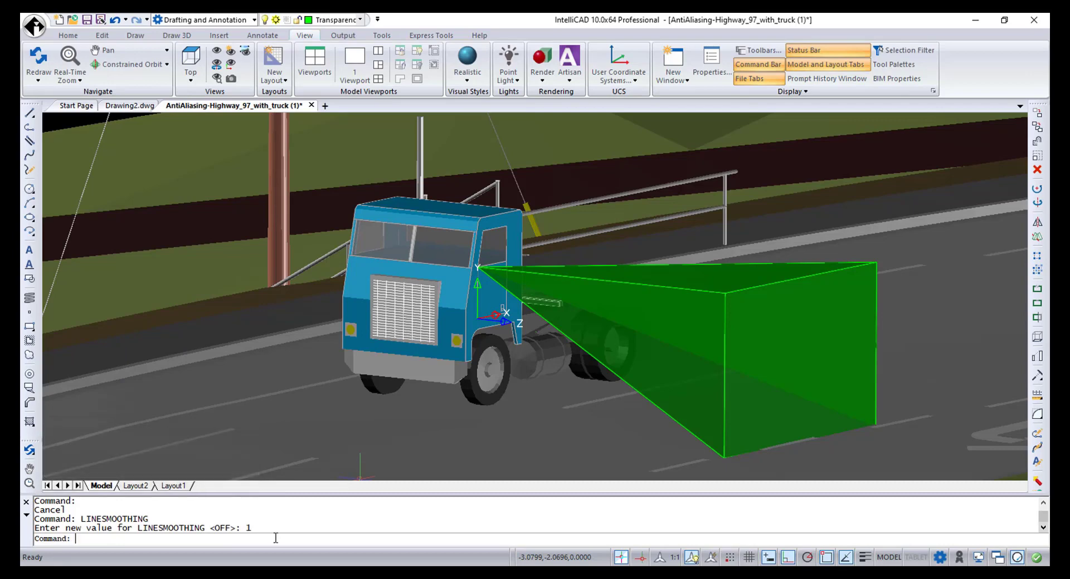
Step: Set the GSMSAA variable to 1 to enable anti-aliasing for the truck drawing
text(gsmsaa)
key(Return)
text(1)
key(Return)
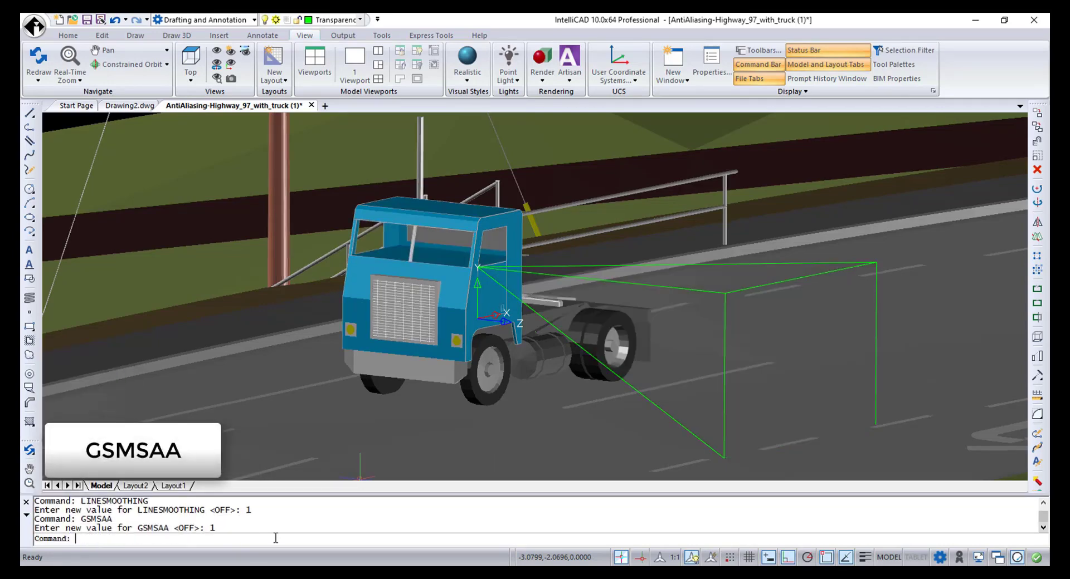
Step: Check the truck's edges up close and open the graphics device settings
scroll(452, 226, up, 5)
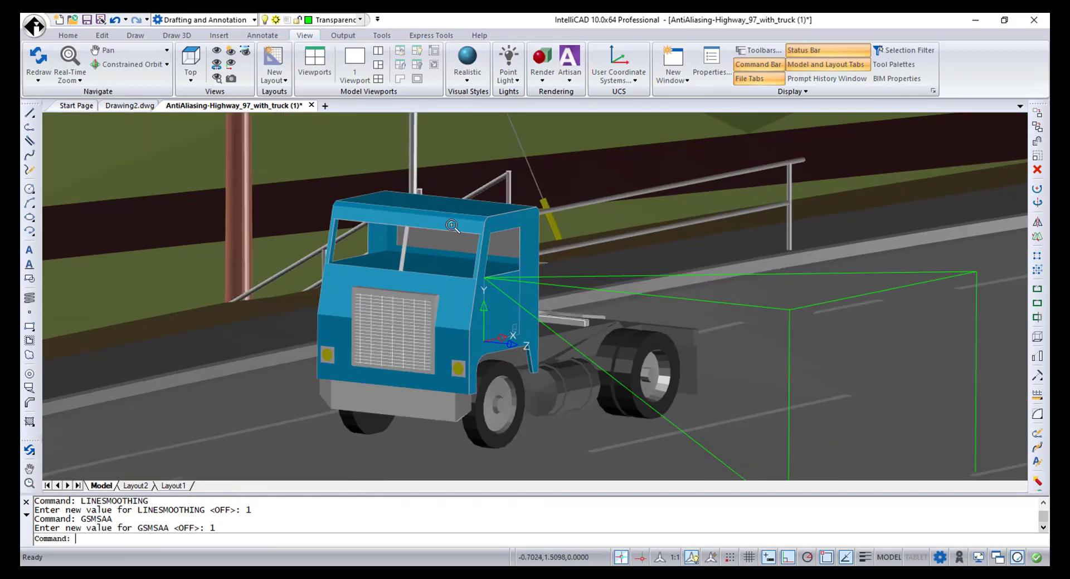
scroll(452, 226, down, 5)
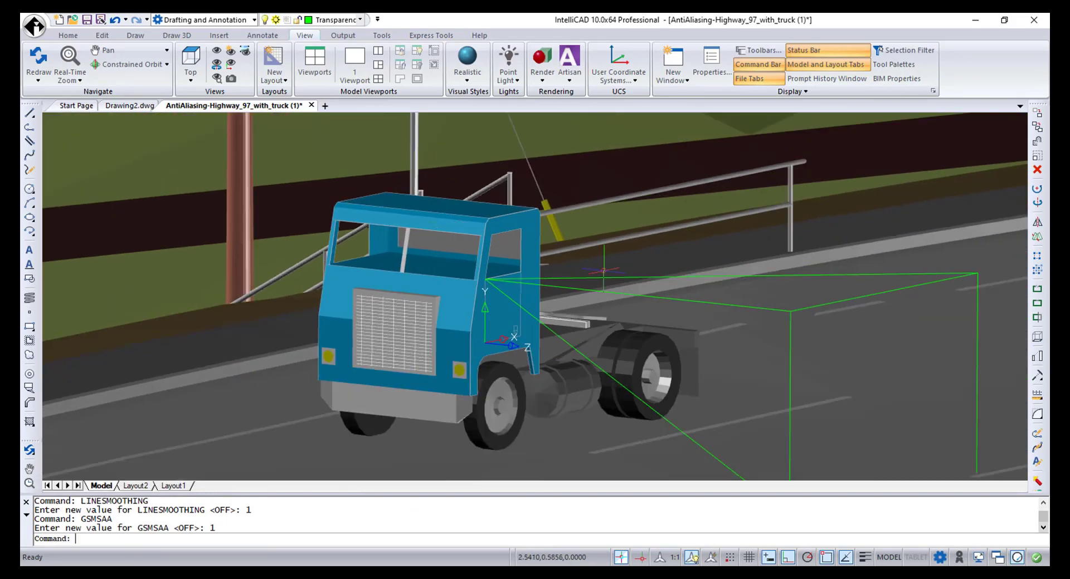
click(1017, 557)
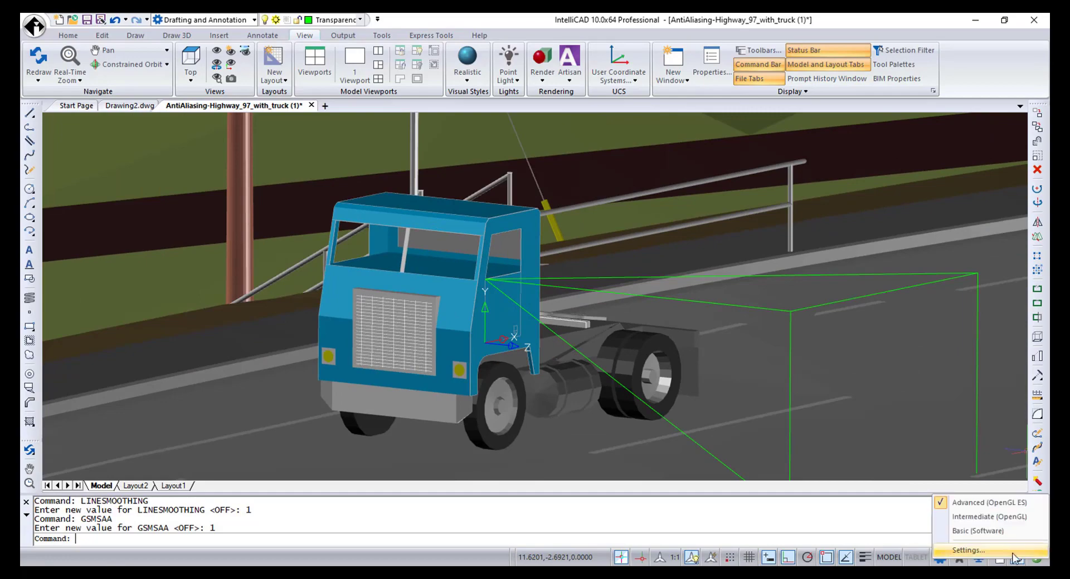
click(1002, 546)
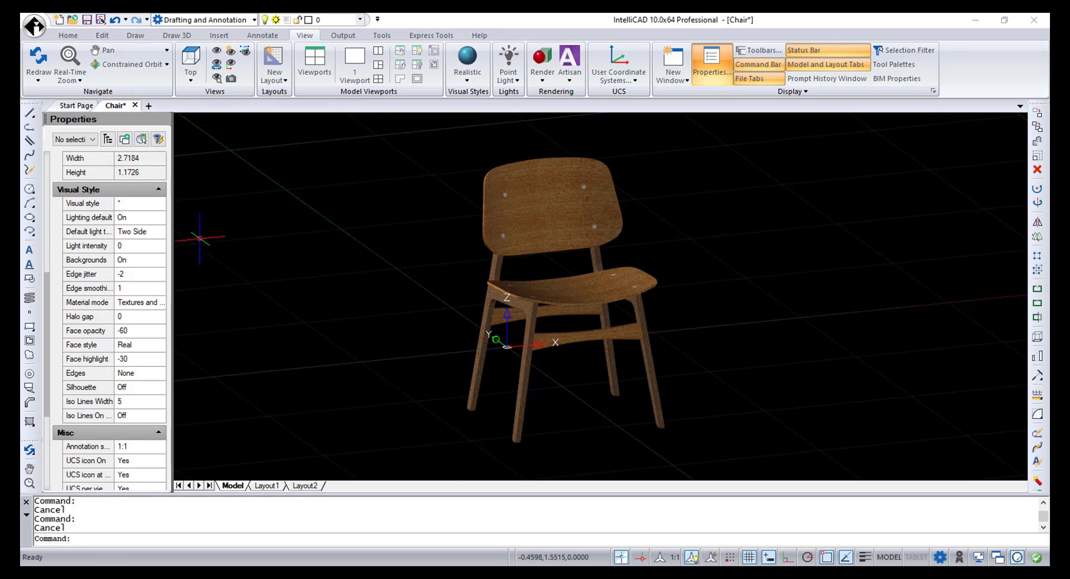
Step: Turn the chair view's default lighting off and back on
click(165, 219)
click(158, 218)
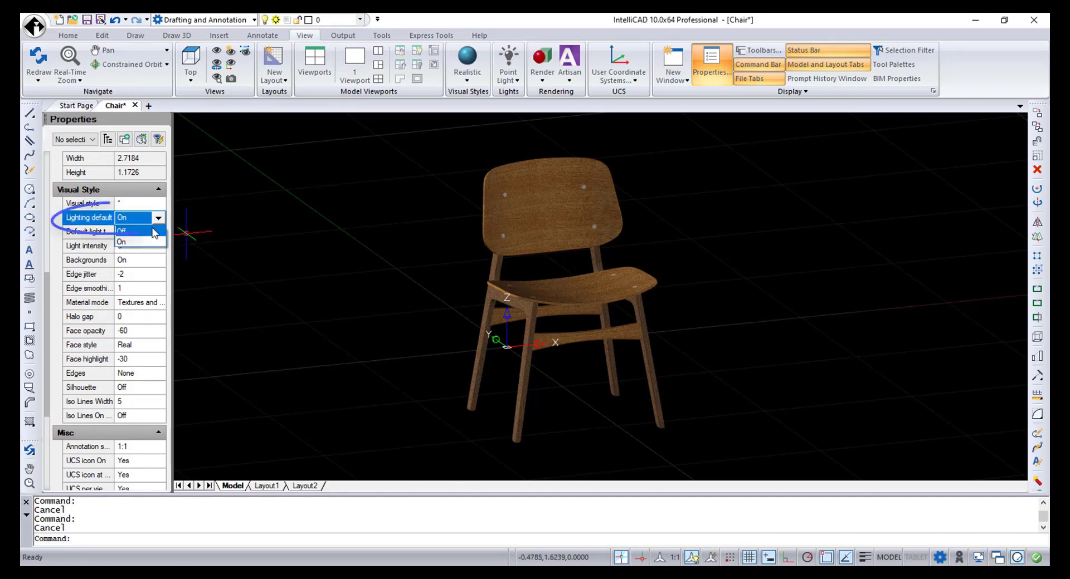
click(154, 235)
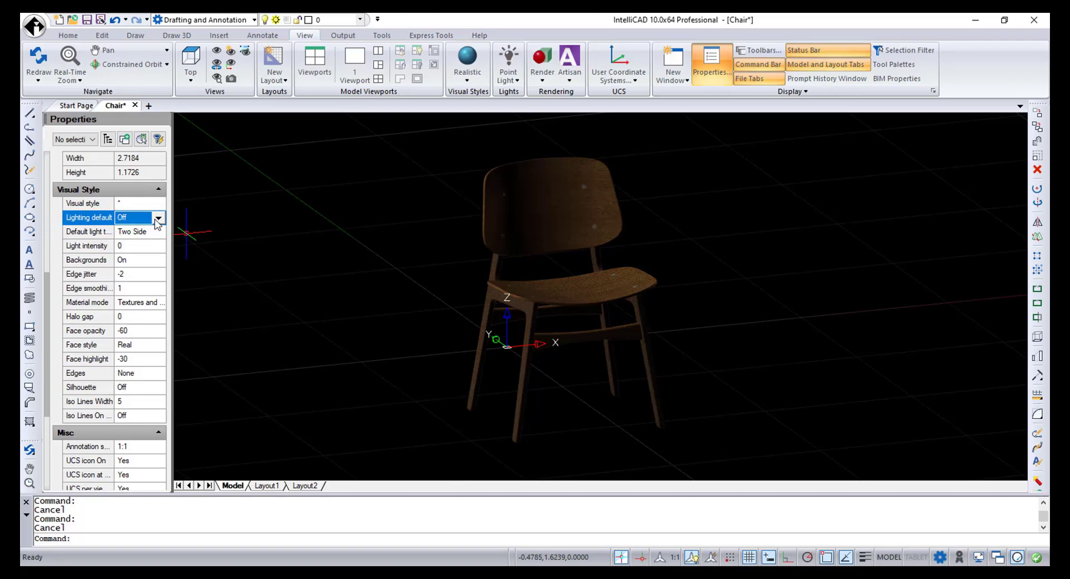
click(158, 218)
click(146, 245)
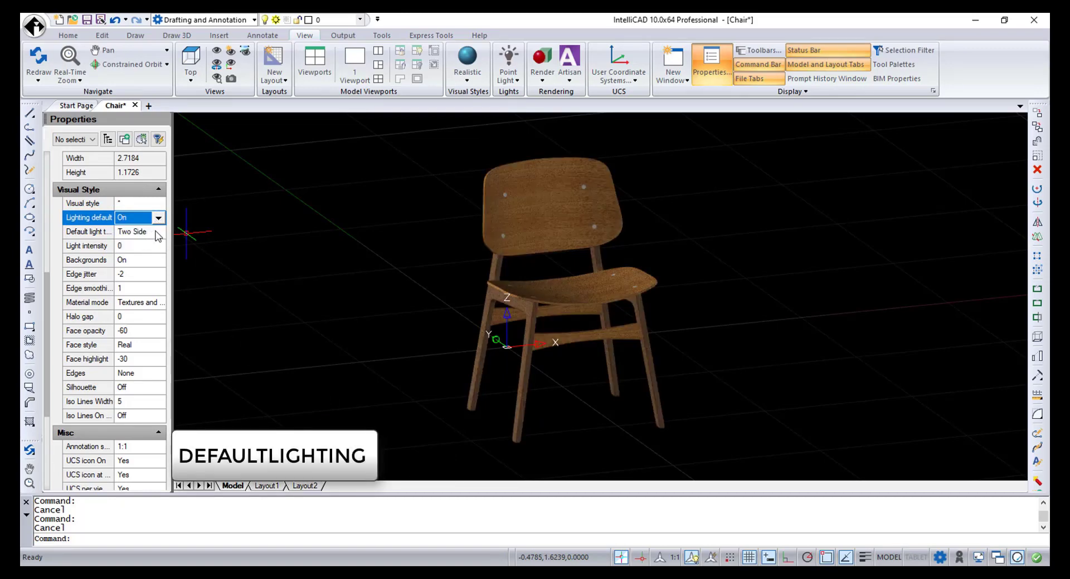
Step: Try One Side as the chair view's default light type and restore it to Two Side
click(156, 232)
click(159, 232)
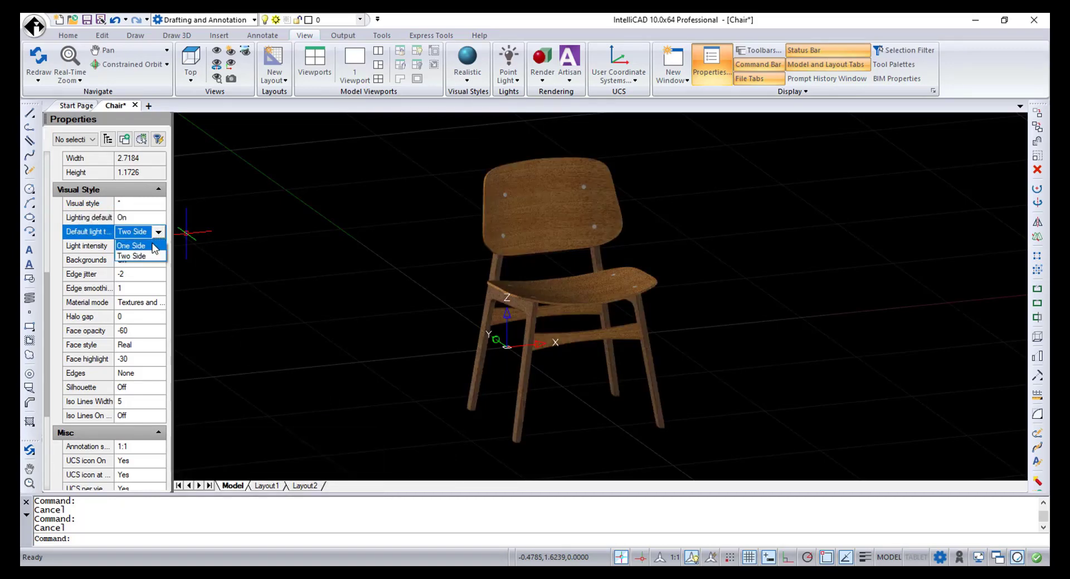
click(153, 247)
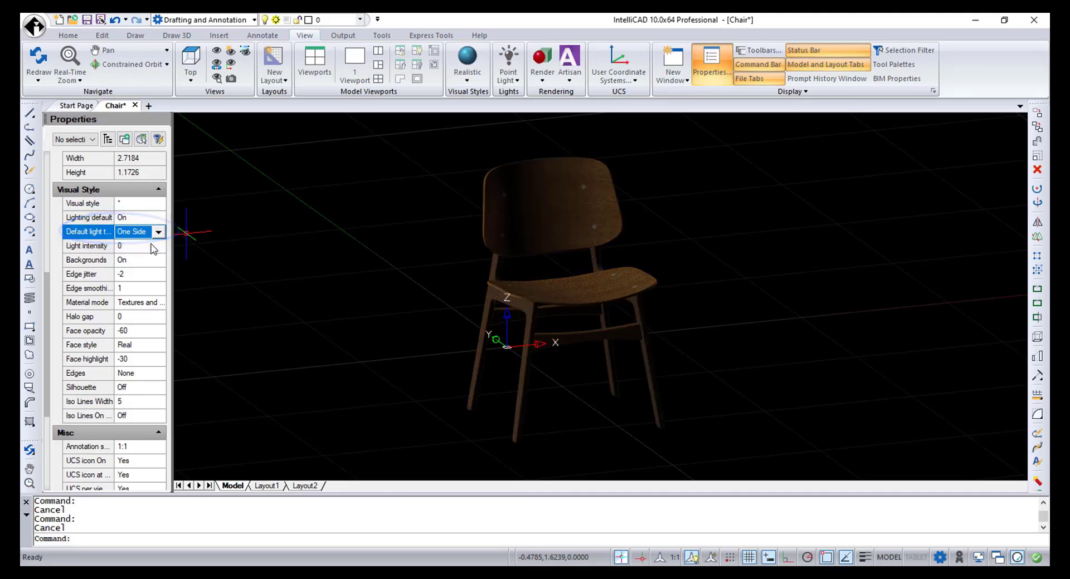
click(159, 232)
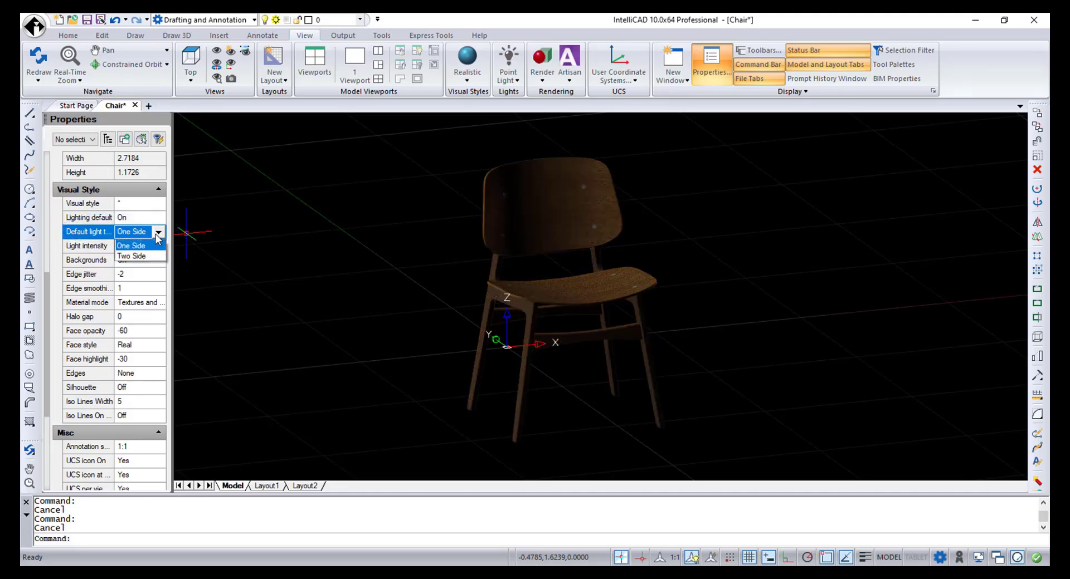
click(149, 259)
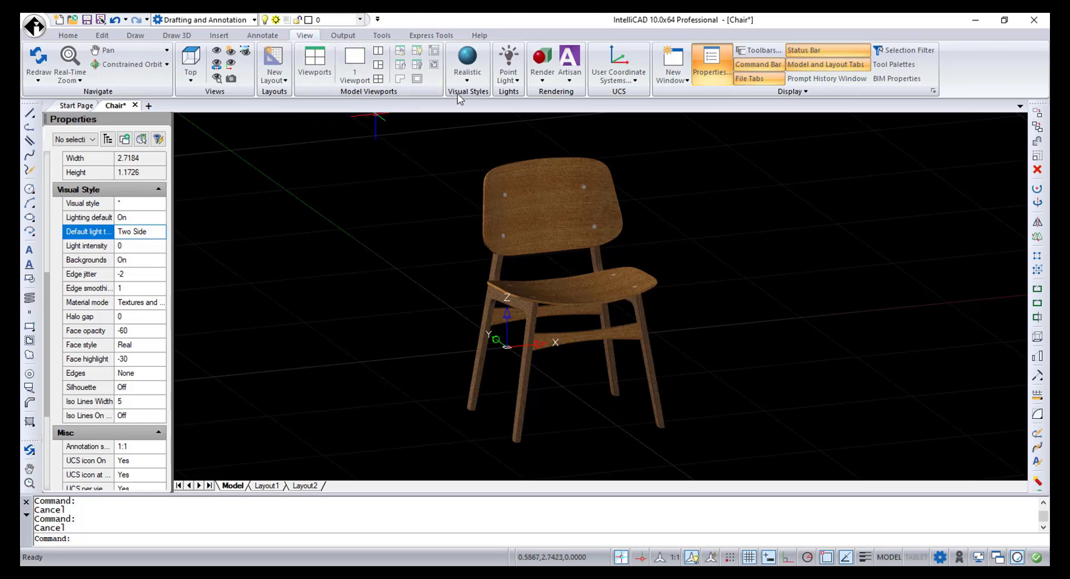
Step: Add a spotlight at about (-0.64, -0.66, 0) aimed at the front edge of the chair's seat, turning off default lighting
click(516, 81)
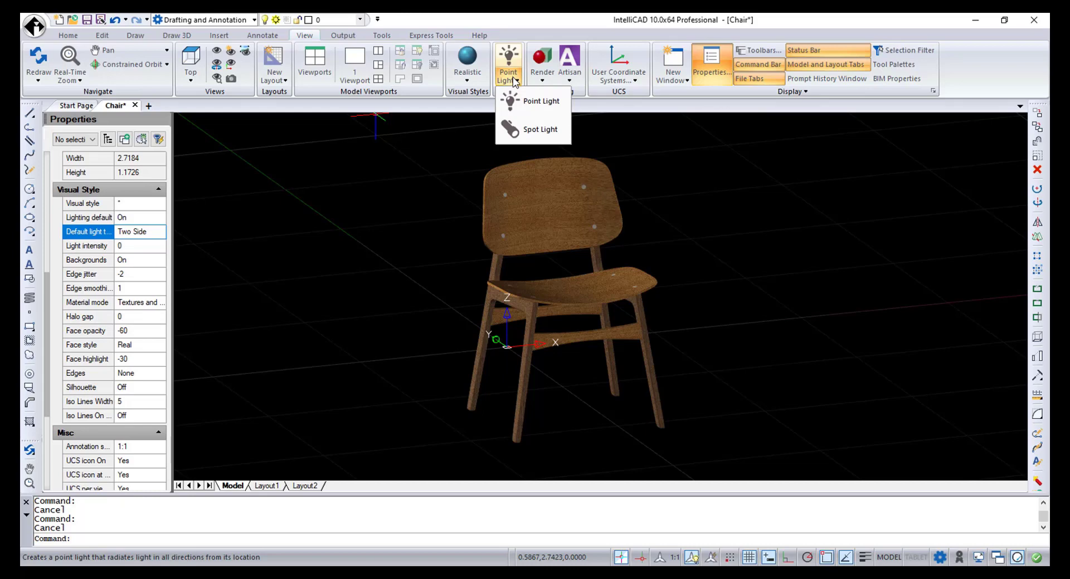
click(517, 131)
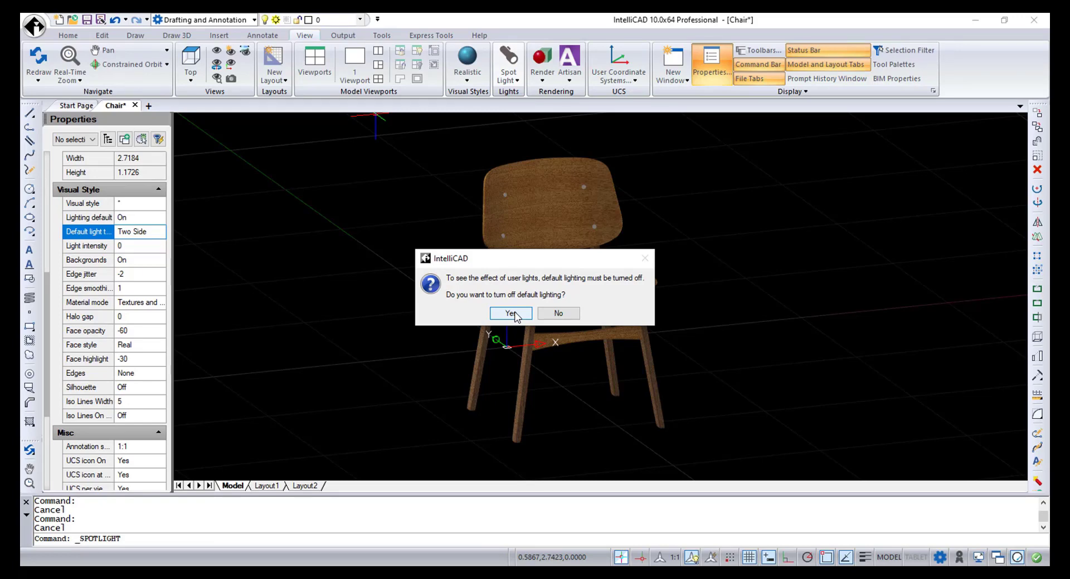
click(511, 314)
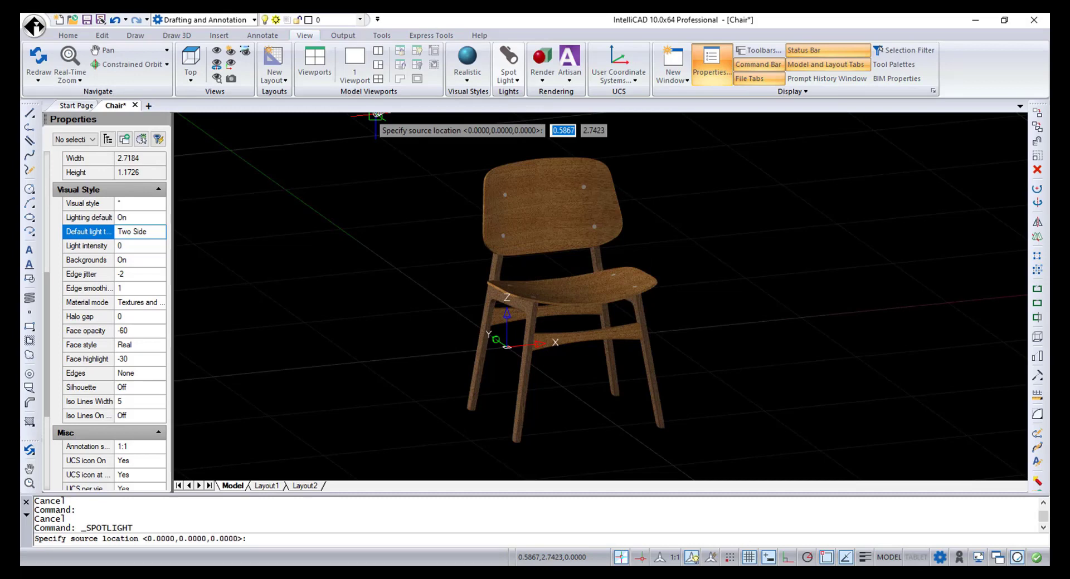
click(393, 417)
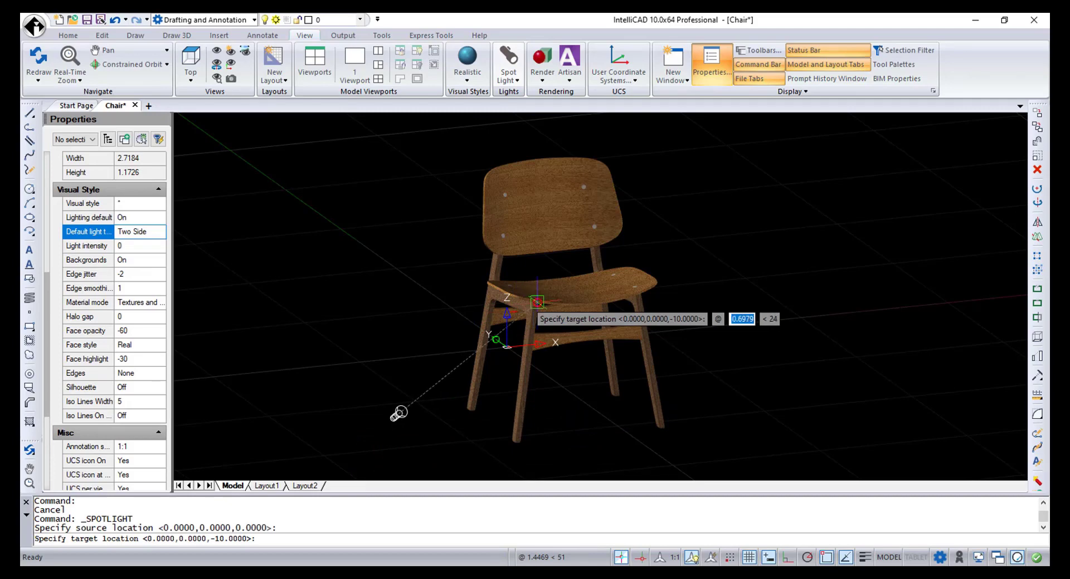
click(533, 302)
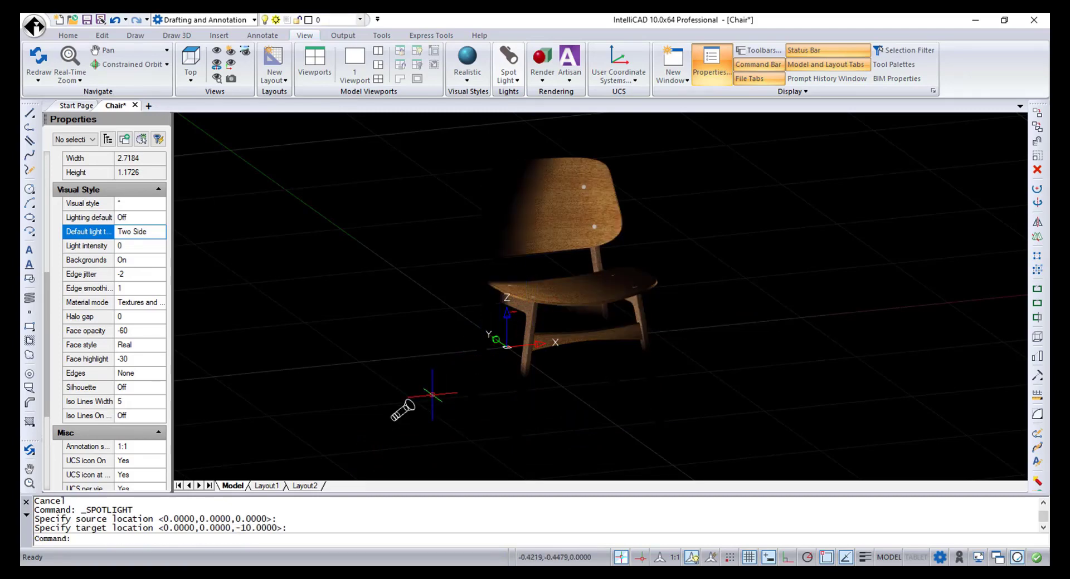
Step: Widen the spotlight's cone to a hotspot angle of about 56 and a falloff angle of about 57
click(407, 400)
click(408, 400)
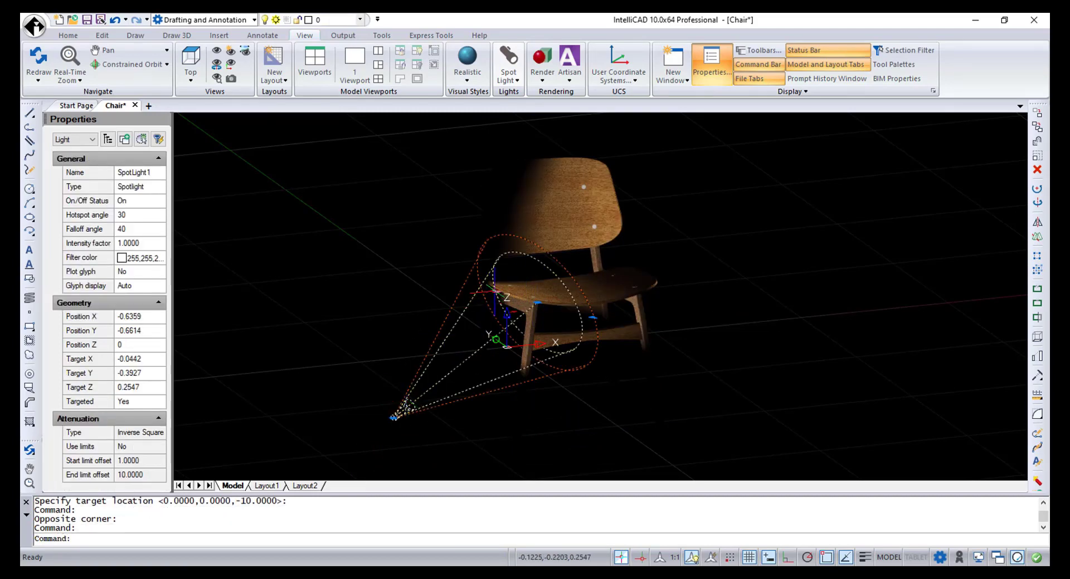
click(496, 291)
click(449, 259)
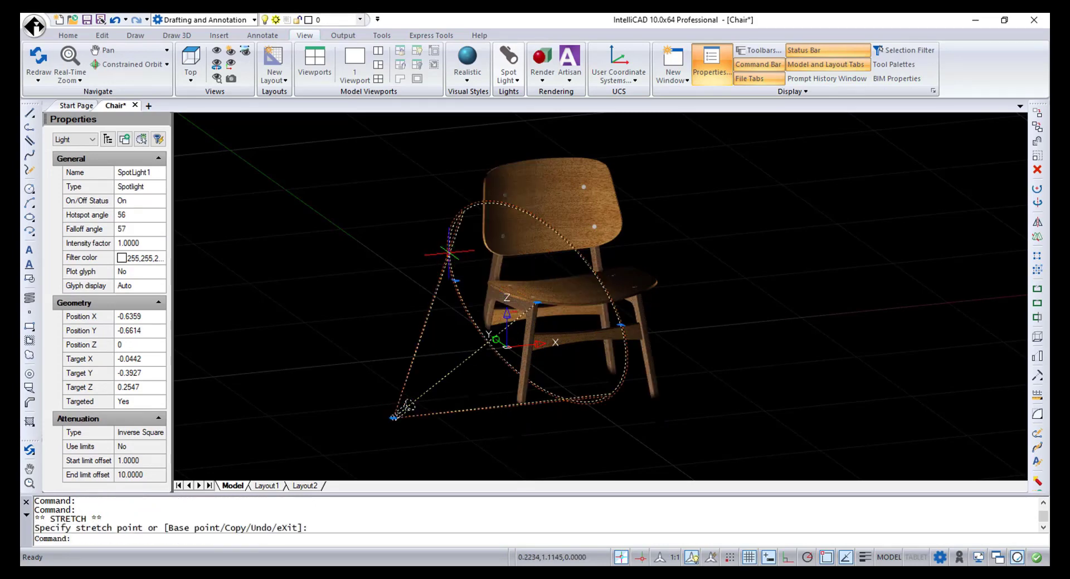
Step: Copy the spotlight and paste the duplicate on the other side of the chair at about (0.48, -1.35)
key(ctrl+c)
key(ctrl+v)
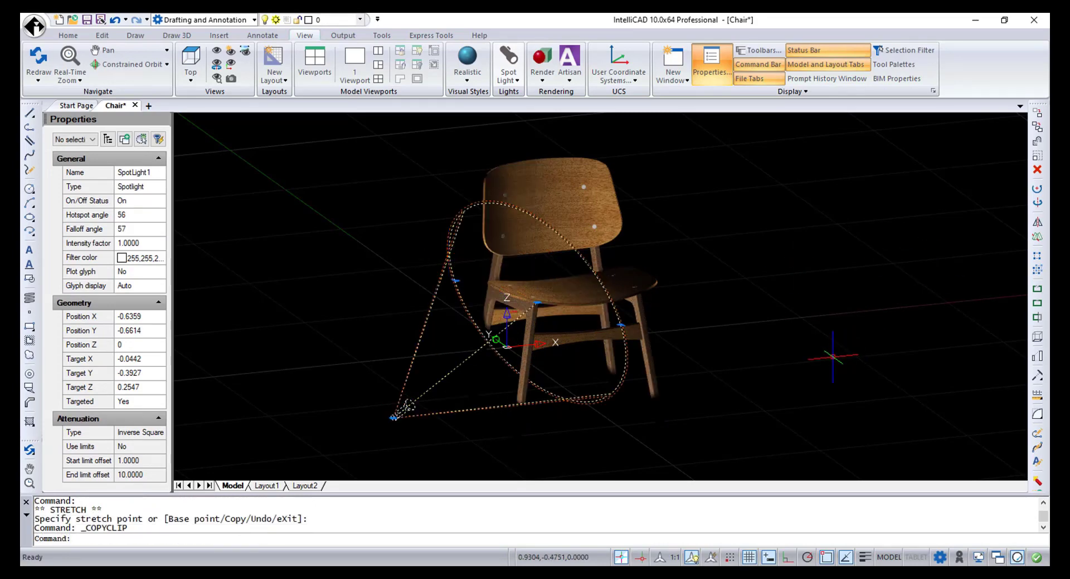
click(799, 437)
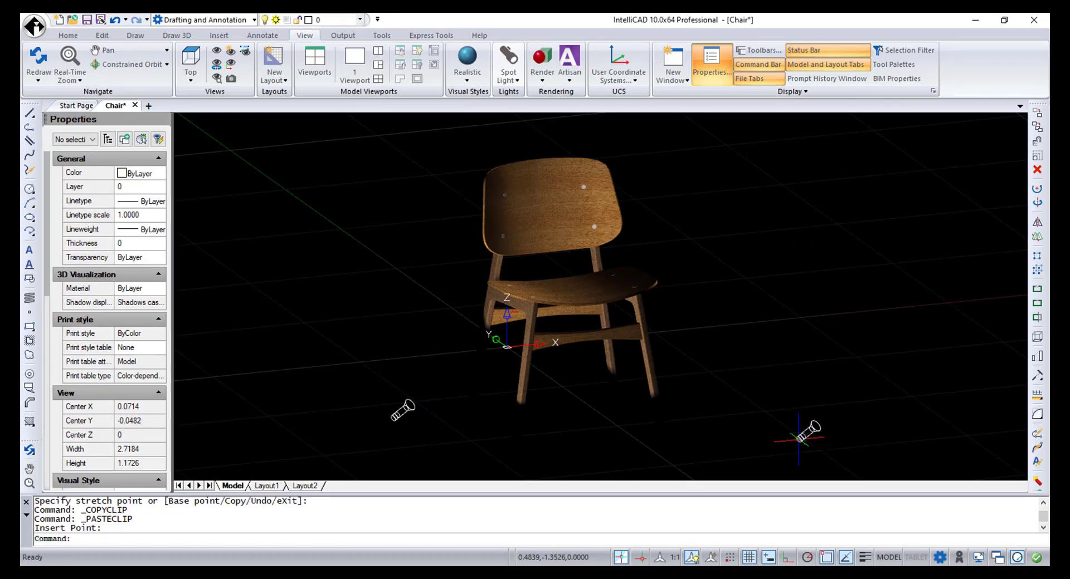
Step: Aim the copied spotlight at the chair's seat, around (0.33, -0.14, 0.25), and switch its status to Off
click(813, 427)
click(942, 319)
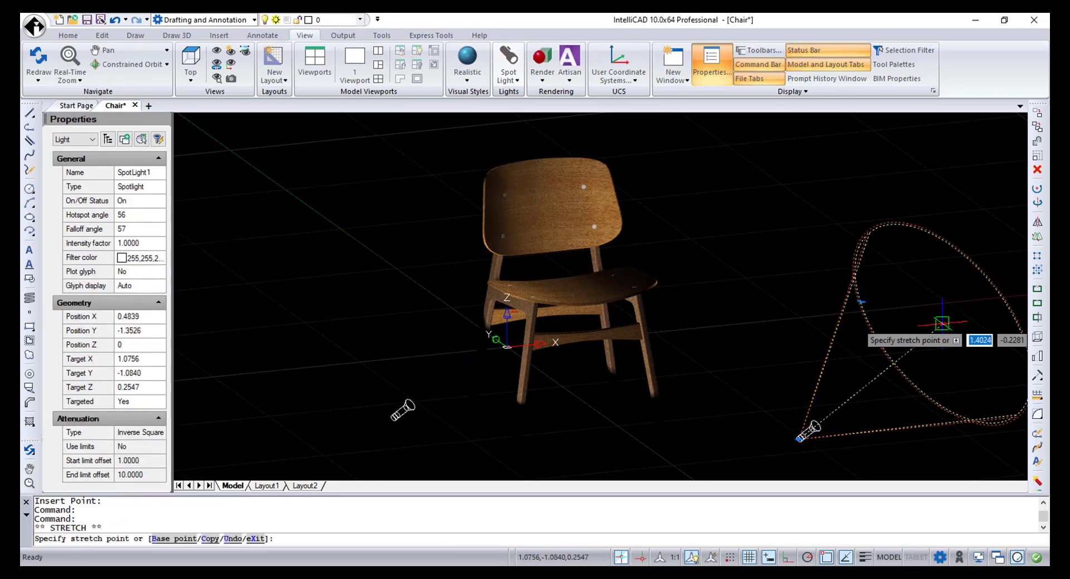
click(619, 272)
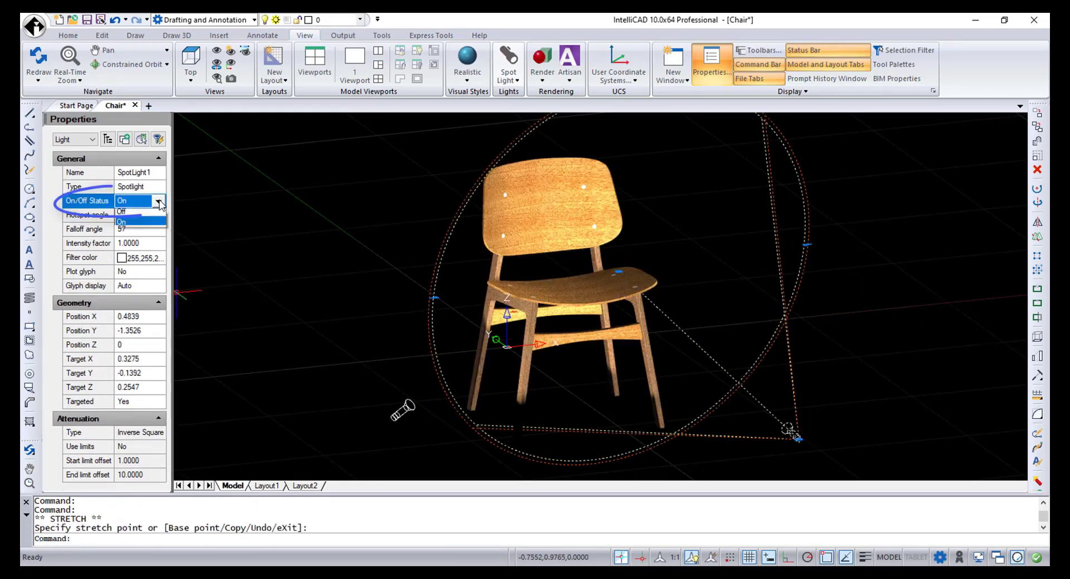
click(142, 201)
key(Escape)
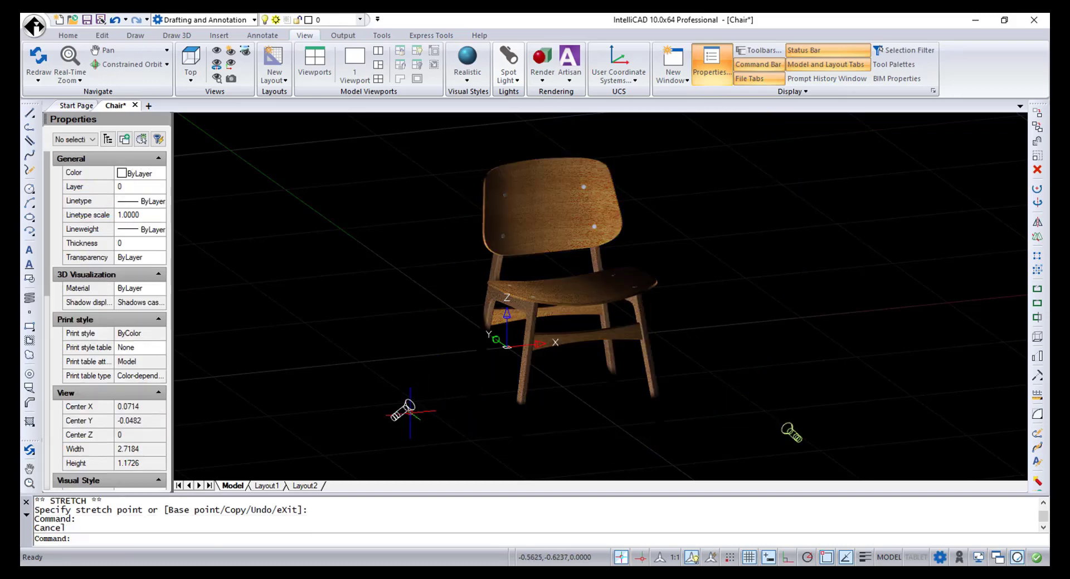
Step: Try a Yellow filter color on the original spotlight and restore it to 255,255,255
click(142, 257)
click(159, 258)
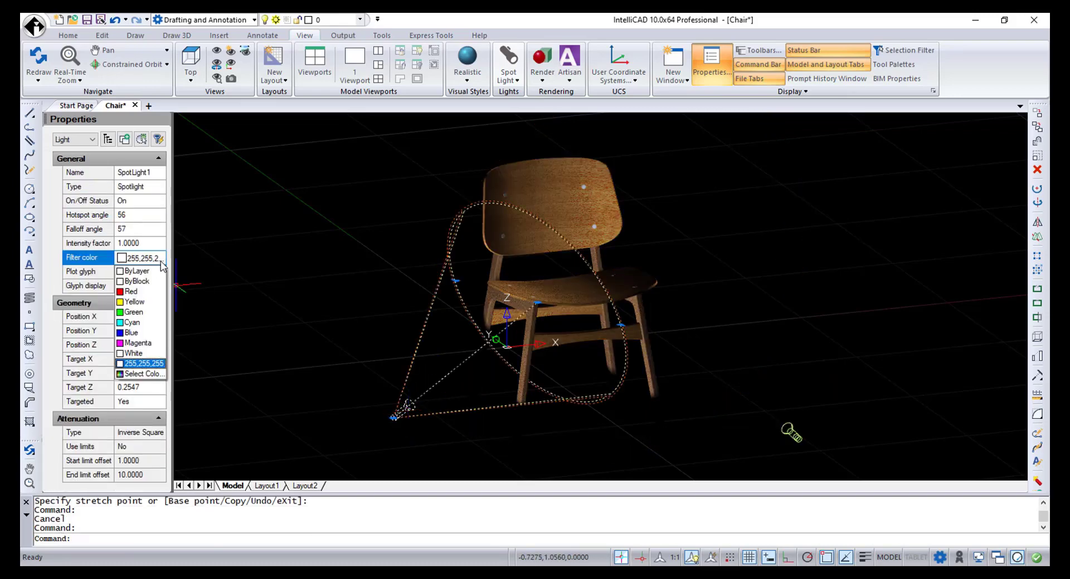
click(144, 306)
click(159, 258)
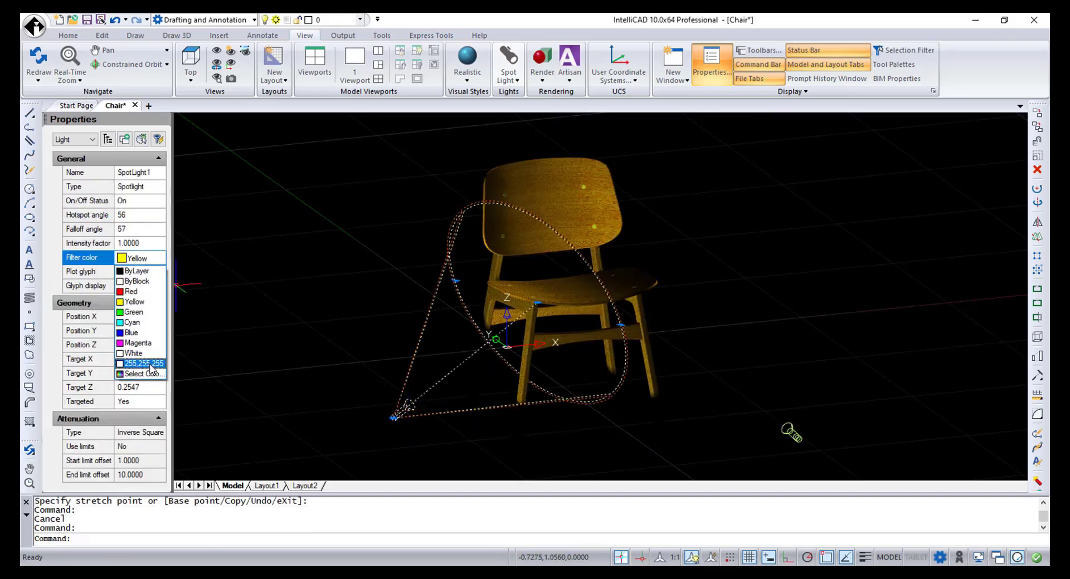
click(140, 368)
key(Escape)
Step: Add a point light beside the upper corner of the chair's backrest, on the original spotlight's side
click(508, 77)
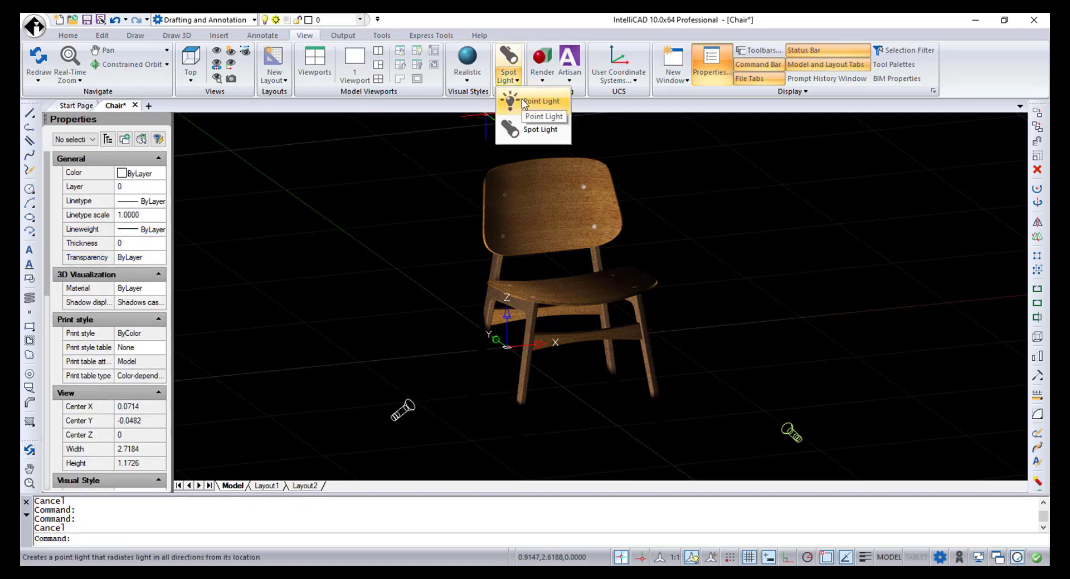
click(523, 102)
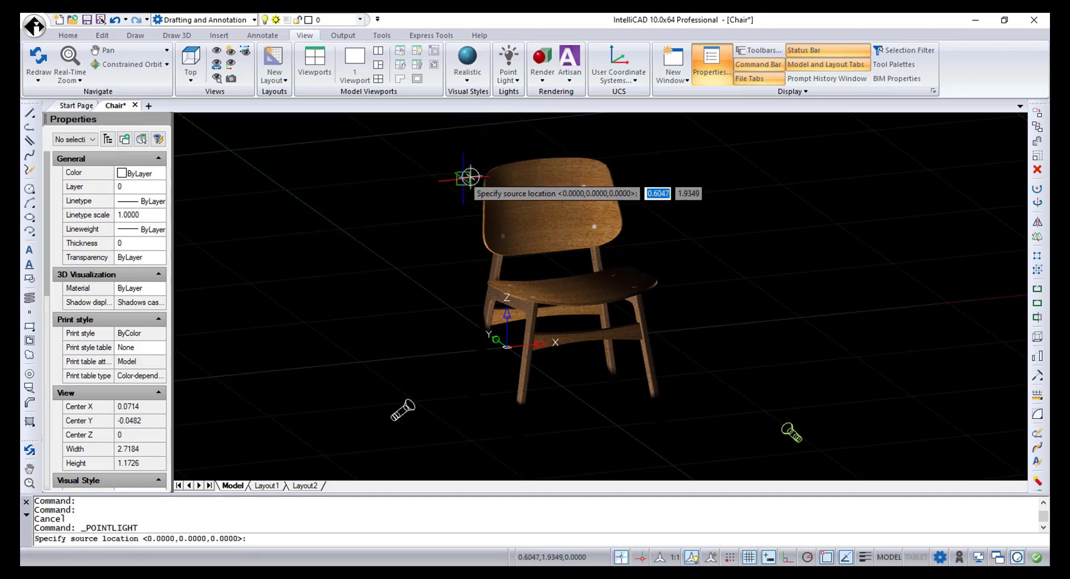
click(450, 178)
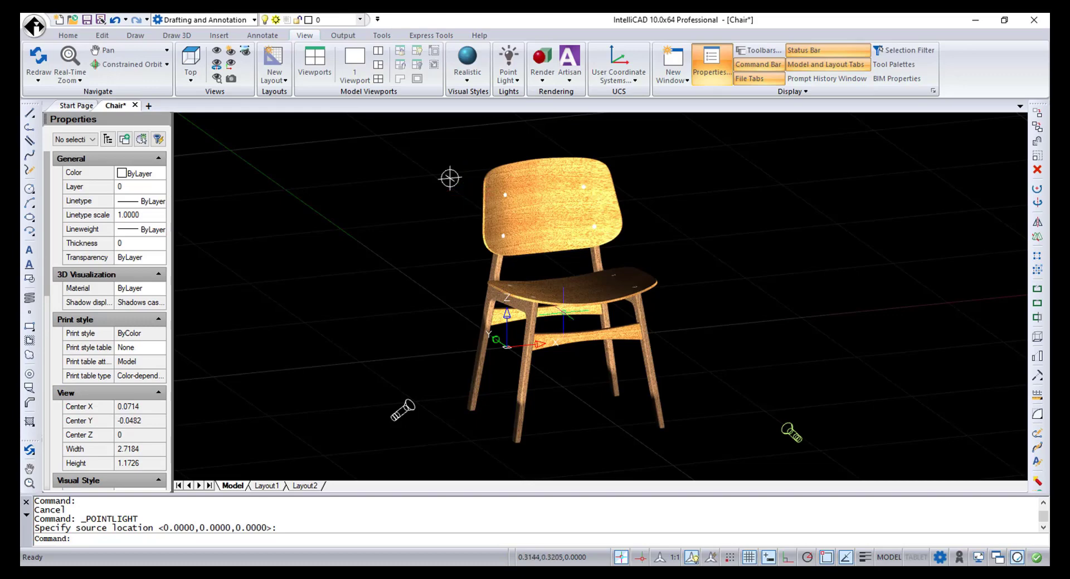
Step: Orbit the 3D view slightly around the chair to examine the light from the new point light
text(3DO)
key(Return)
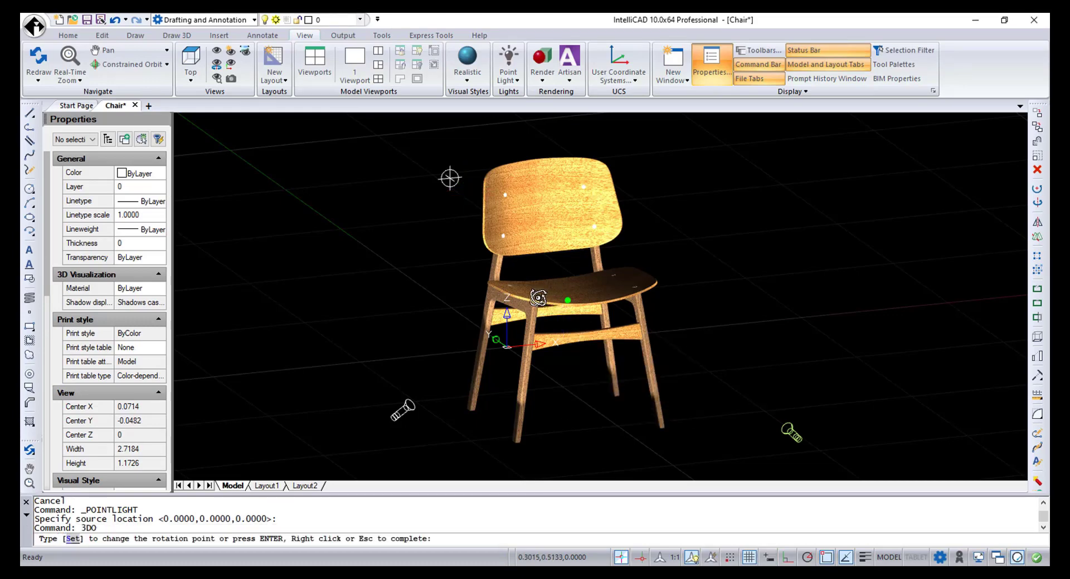
mouse_move(535, 298)
mouse_down()
mouse_move(507, 321)
mouse_move(501, 298)
mouse_move(515, 305)
mouse_move(499, 299)
mouse_move(547, 330)
mouse_move(536, 305)
mouse_move(442, 339)
mouse_move(442, 362)
mouse_move(455, 198)
mouse_move(536, 309)
mouse_up()
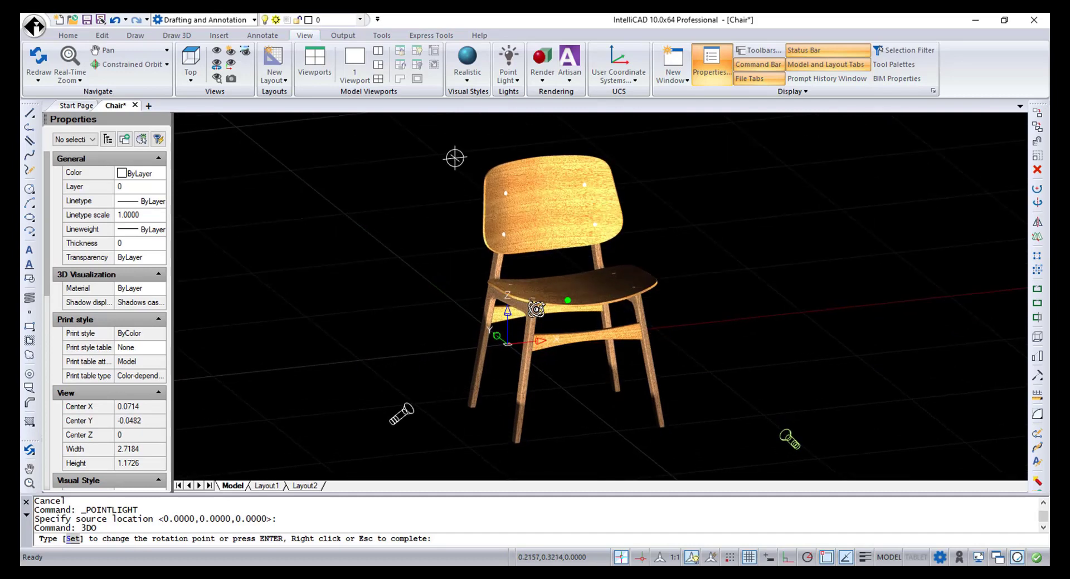
key(Escape)
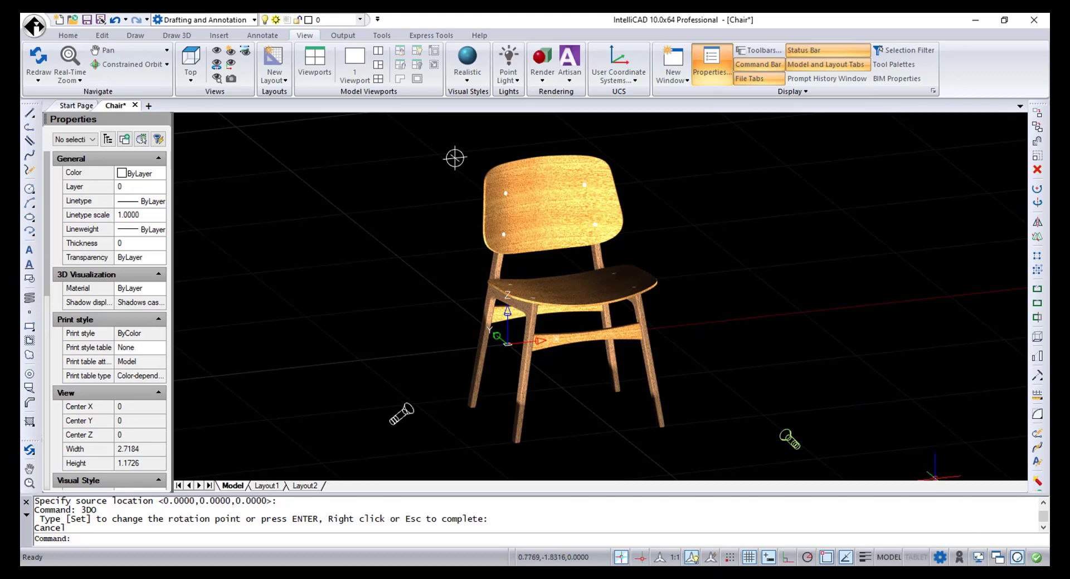
click(1018, 558)
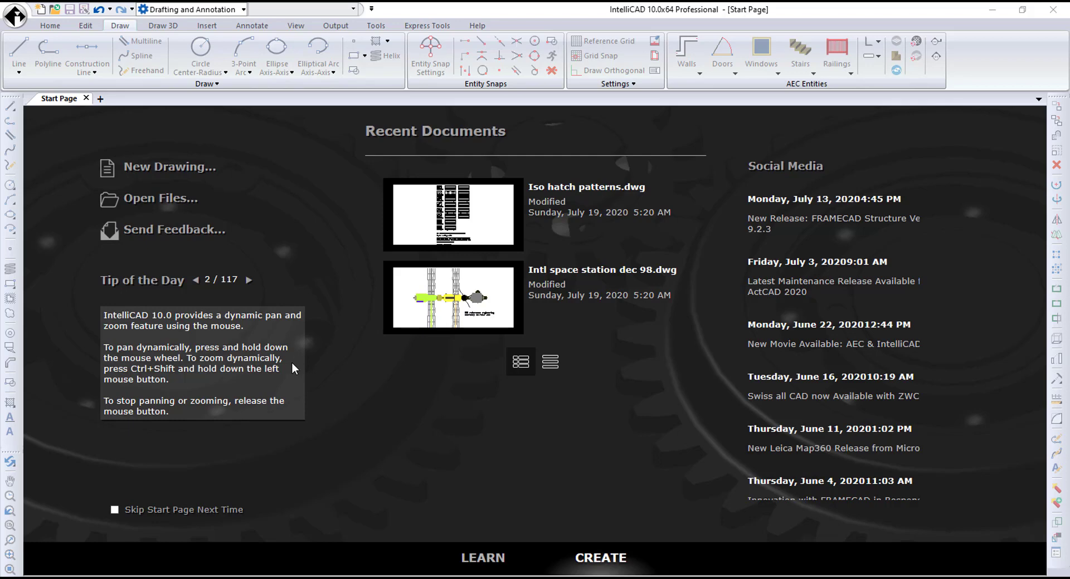
Step: Create a new DSF drawing from a template drawing
click(206, 168)
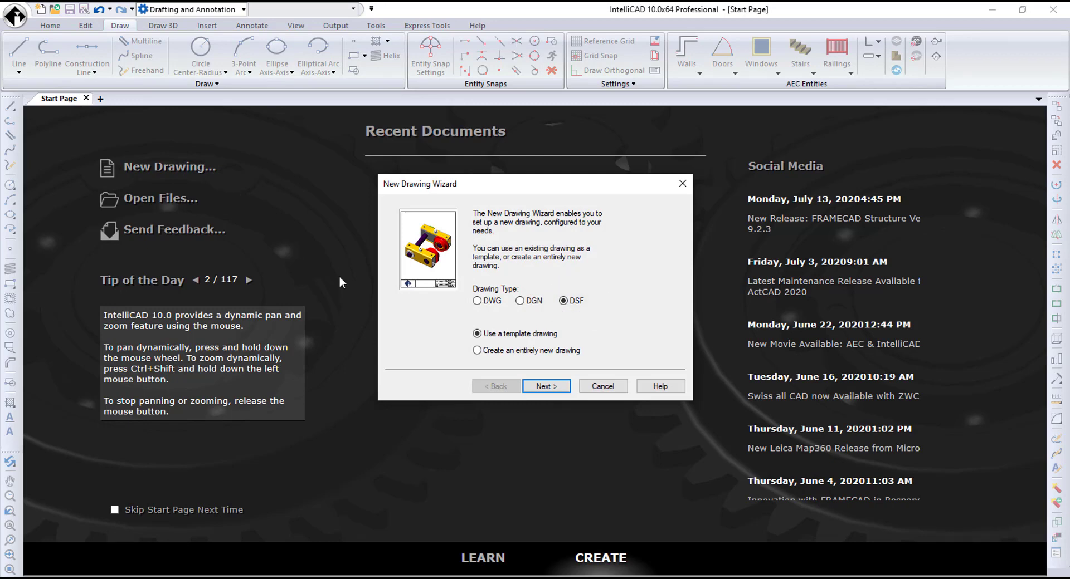
click(546, 386)
click(546, 385)
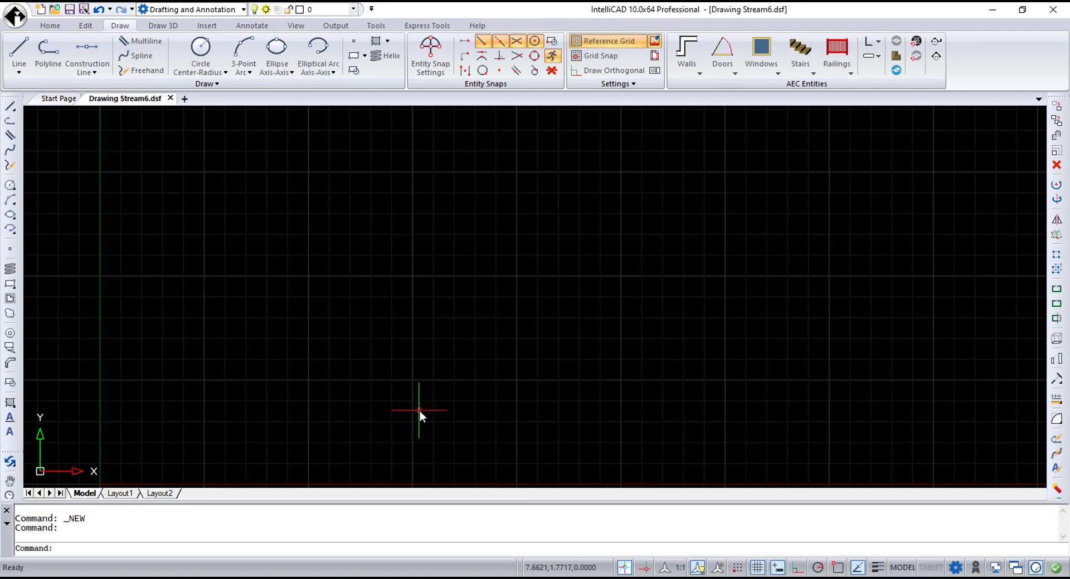
Step: Draw a closed rectangle of exterior walls about 300 units long and 100 units wide around the origin area
scroll(425, 400, down, 2)
click(699, 73)
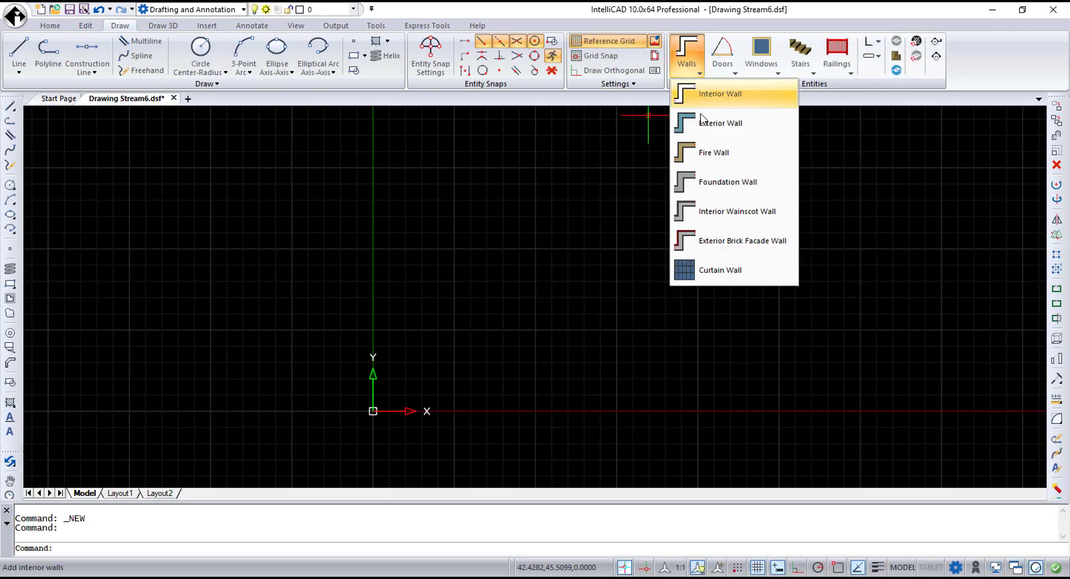
click(724, 132)
click(297, 411)
scroll(290, 188, down, 5)
click(333, 109)
click(639, 110)
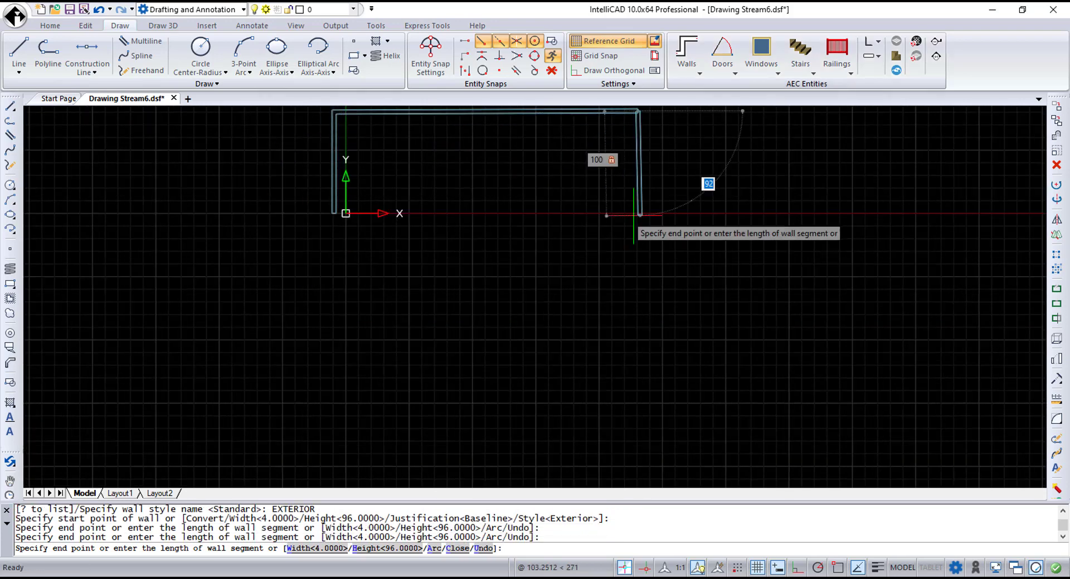
click(638, 211)
click(345, 212)
middle_click(336, 199)
Step: Save the drawing, committing the changes with the author's name and the comment Walls
key(ctrl+s)
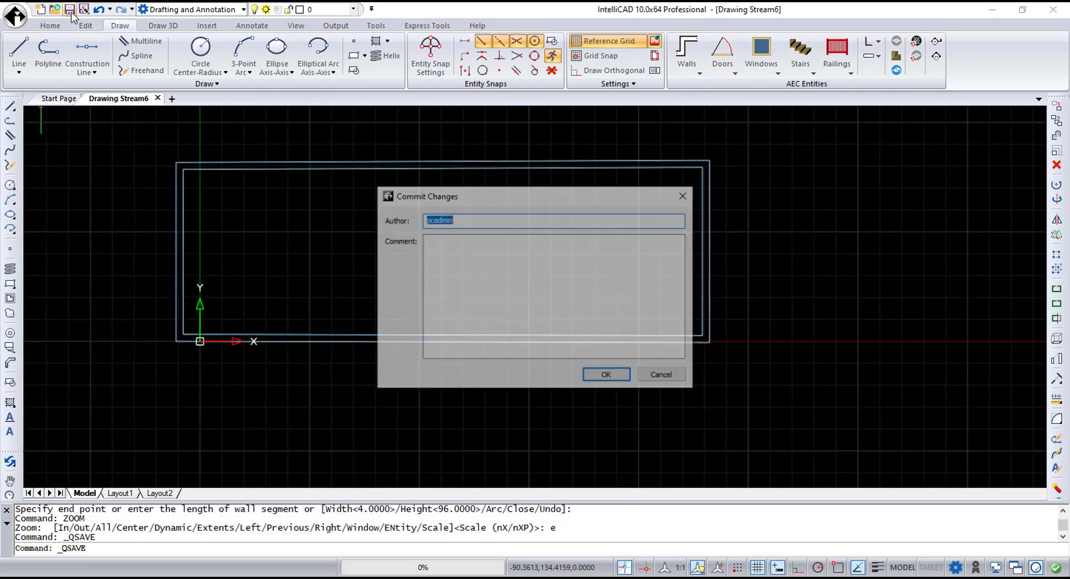
text(Natalia)
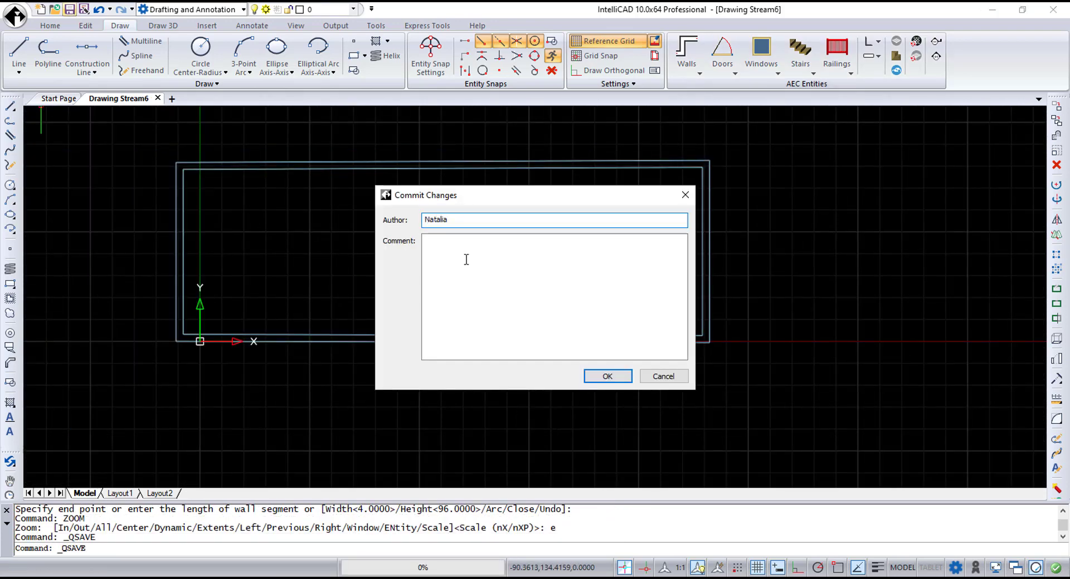
click(468, 260)
text(Walls)
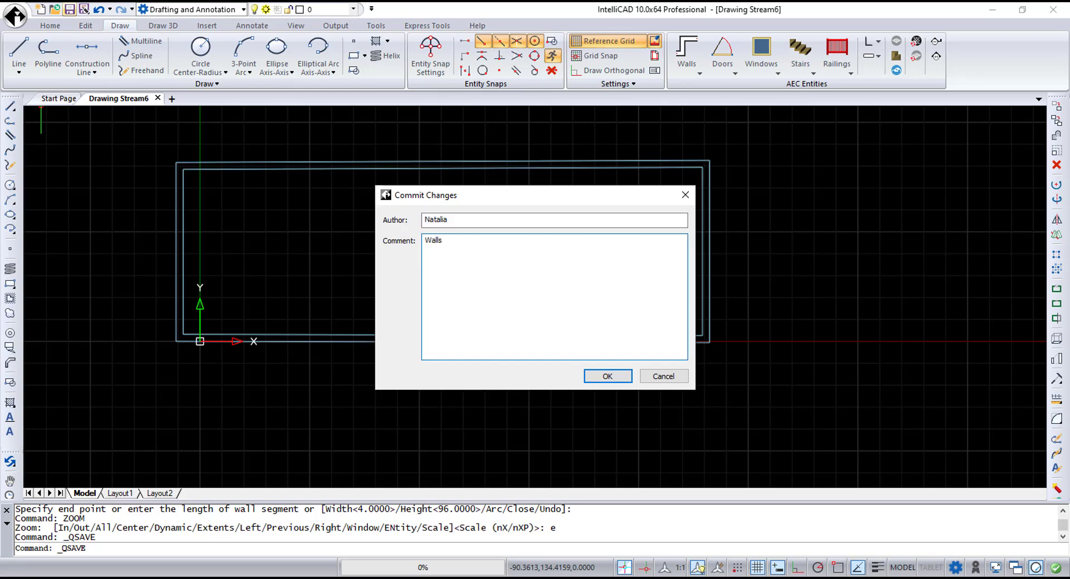
click(608, 376)
Step: Insert a double door, 36 units wide, near the middle of each of the two short walls
click(722, 51)
click(764, 91)
click(179, 268)
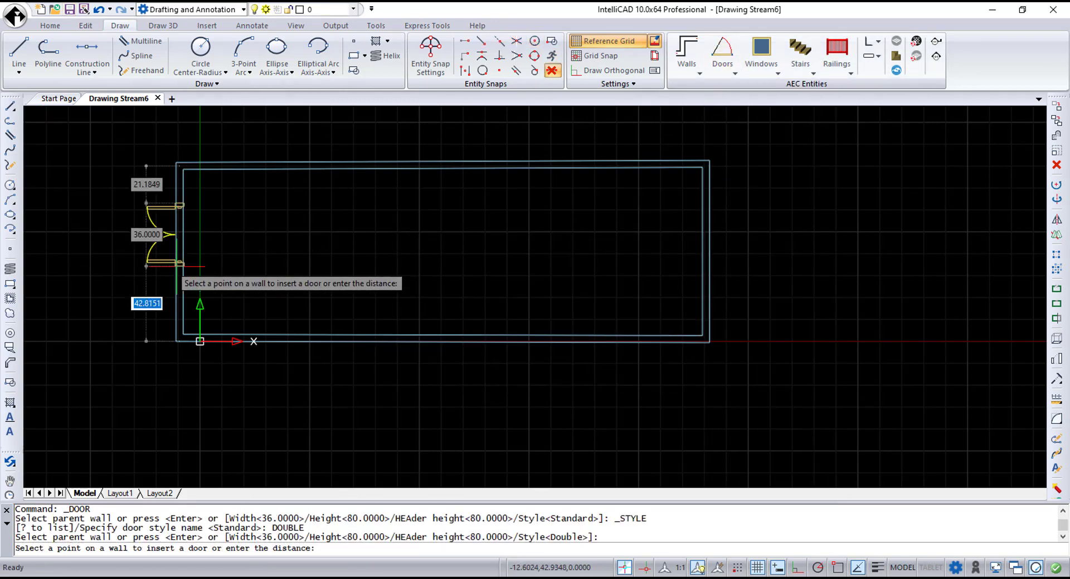
click(179, 254)
key(Escape)
click(722, 48)
click(706, 268)
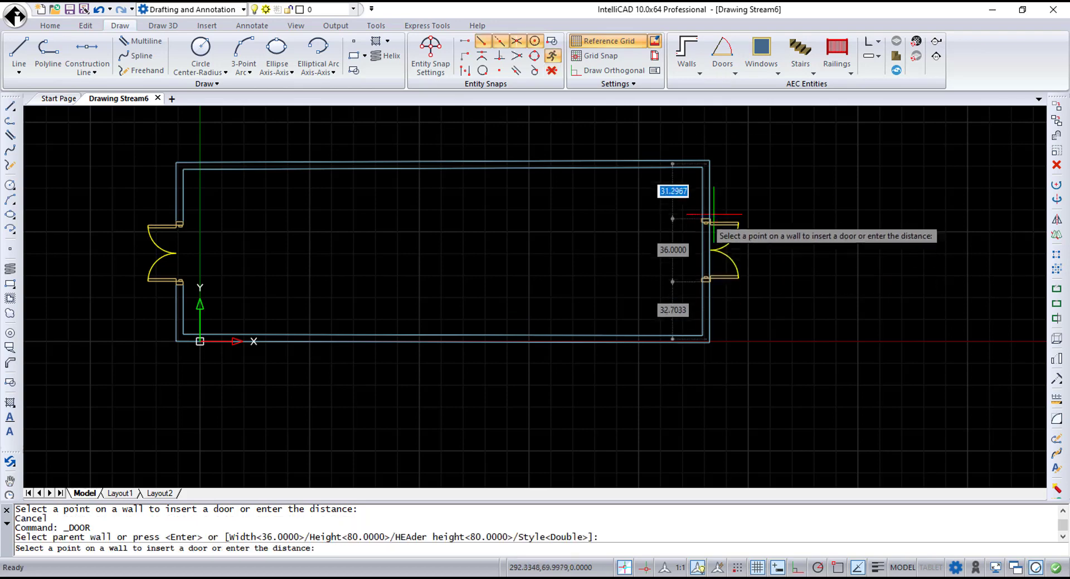
click(705, 253)
key(Return)
Step: Commit the saved drawing changes with the comment Doors
text(Doors)
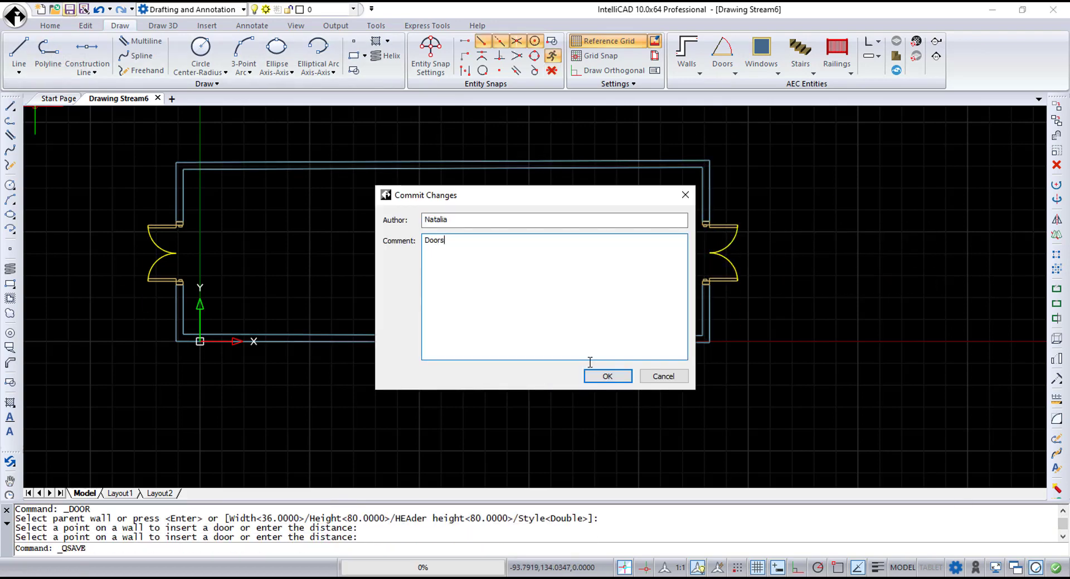
click(607, 375)
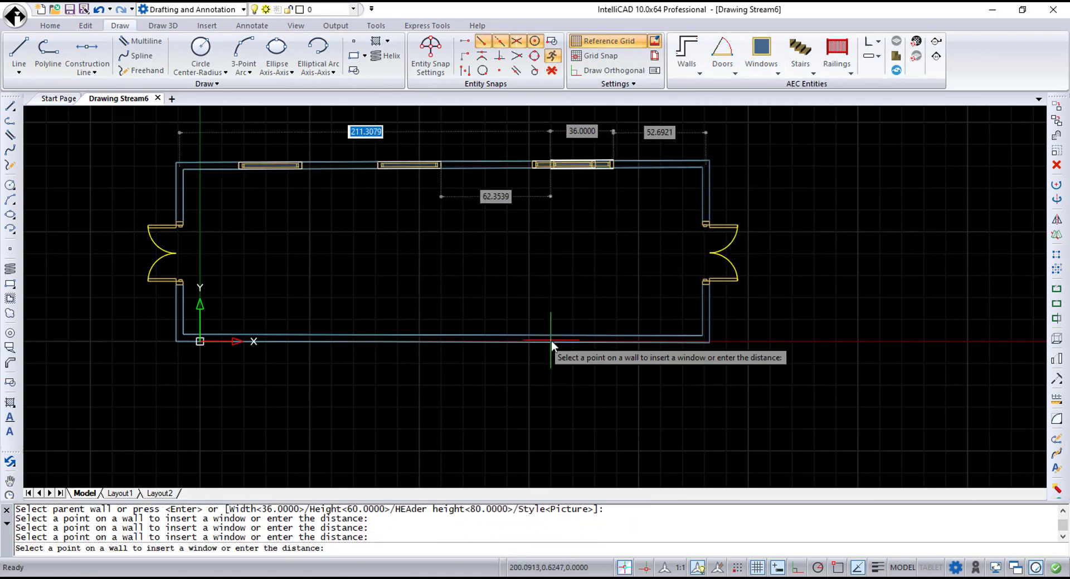
Step: Insert three Picture windows, 36 units wide, in each long wall and commit the drawing with the comment Windows
click(553, 339)
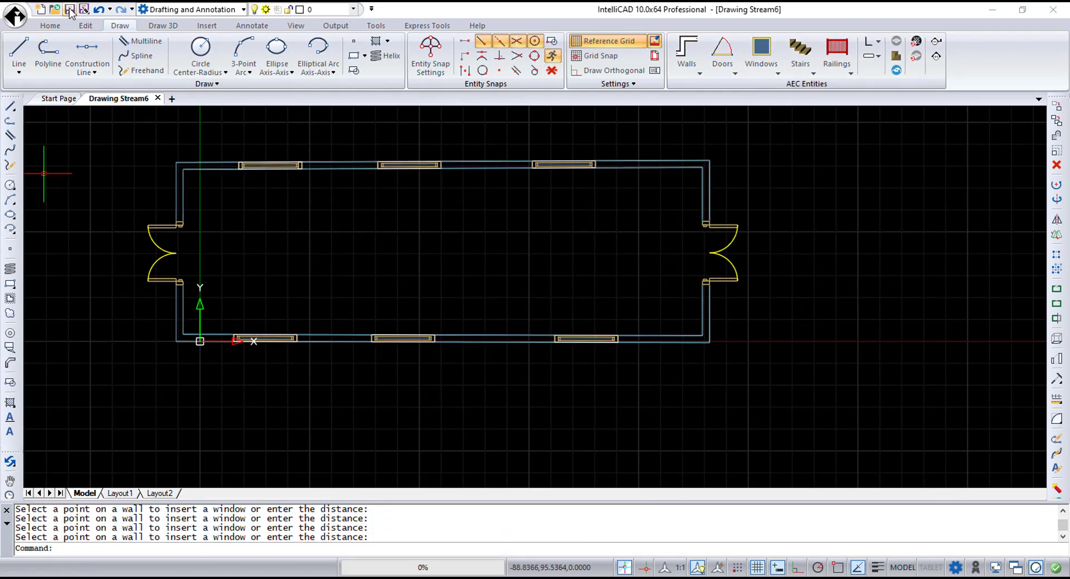
key(ctrl+s)
click(613, 377)
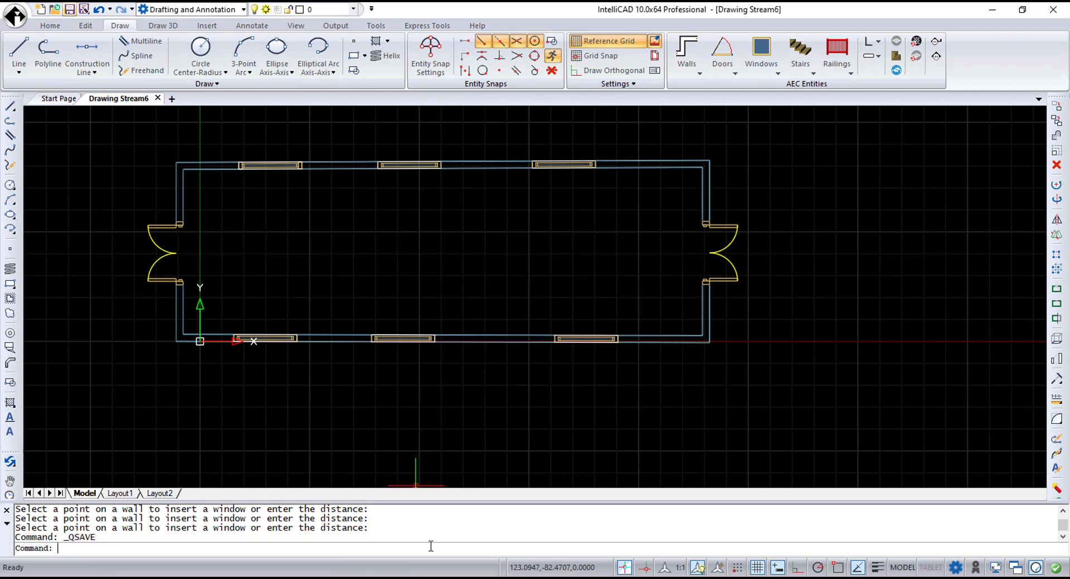
Step: Use REVISIONLOG to export the Doors revision as a new drawing named Drawing Stream6_doors
text(REVISIONLOG)
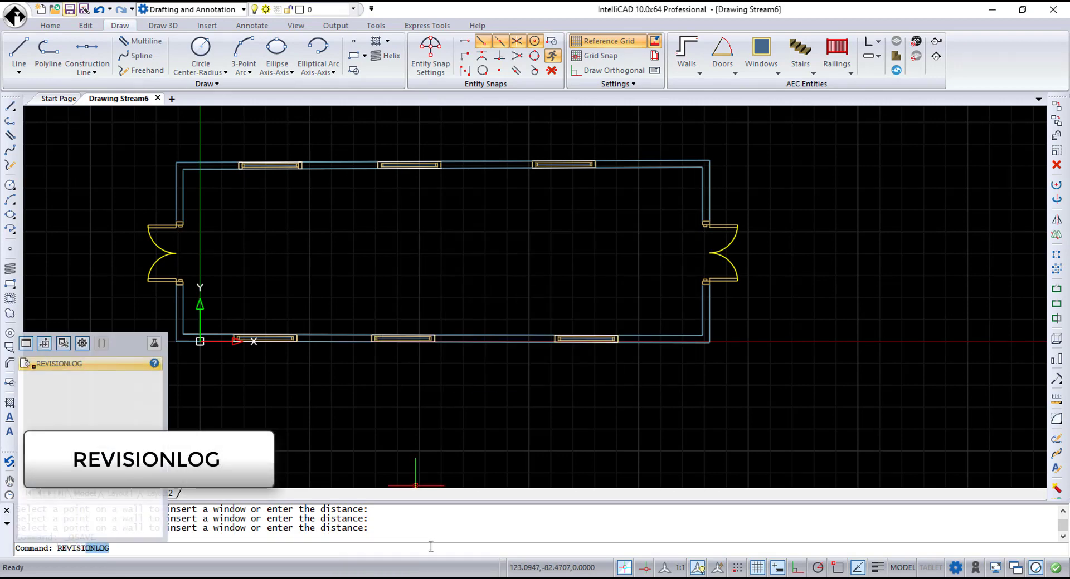
key(Return)
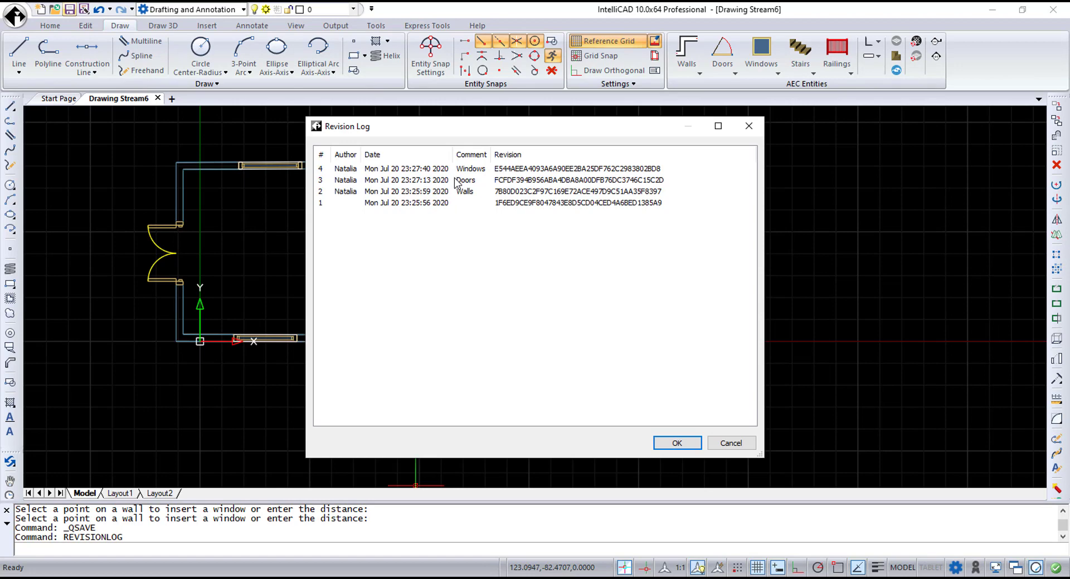
right_click(426, 183)
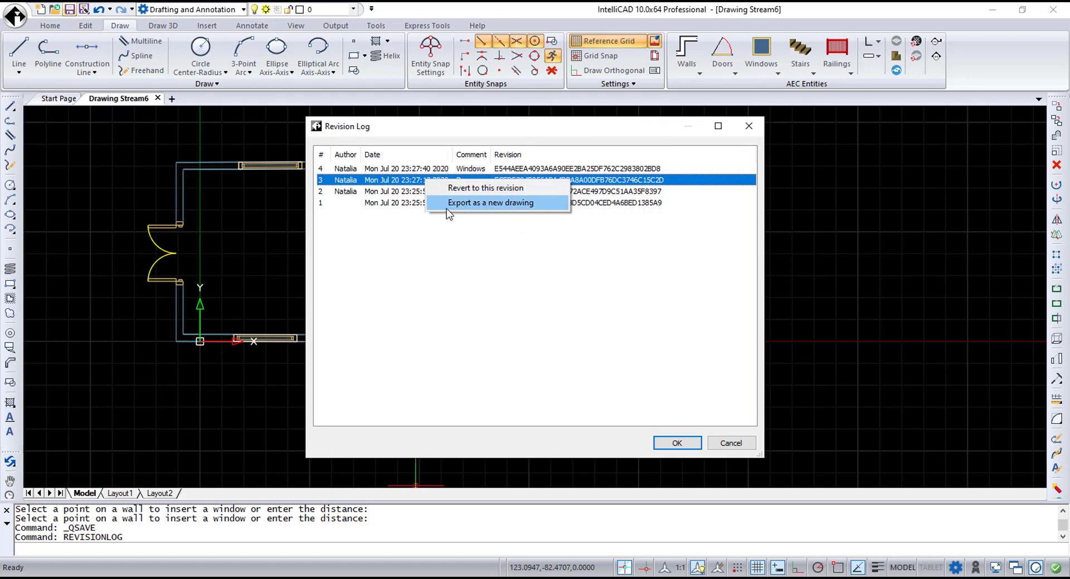
click(447, 207)
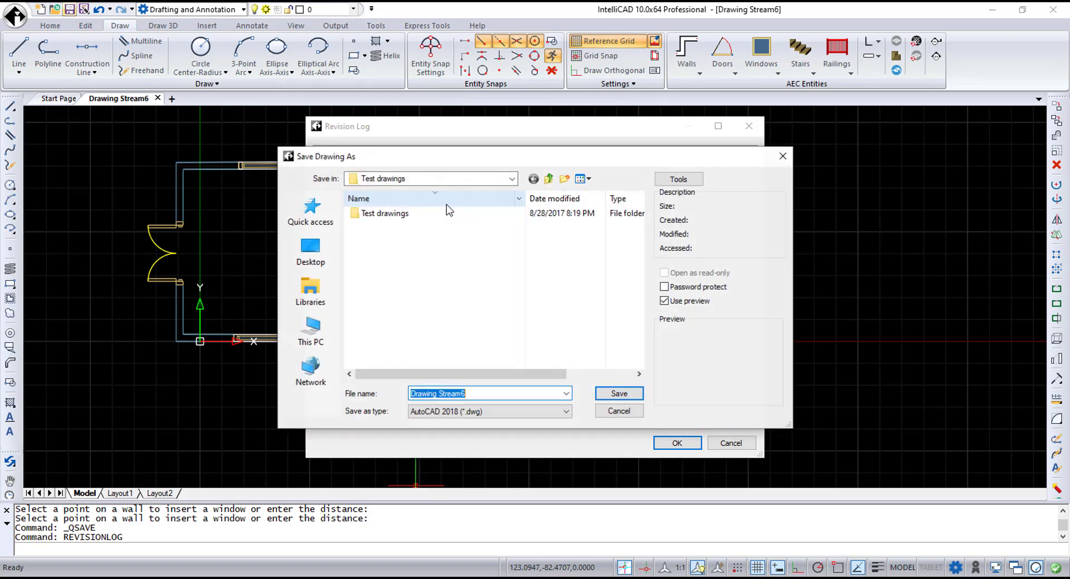
click(502, 392)
text(_doors)
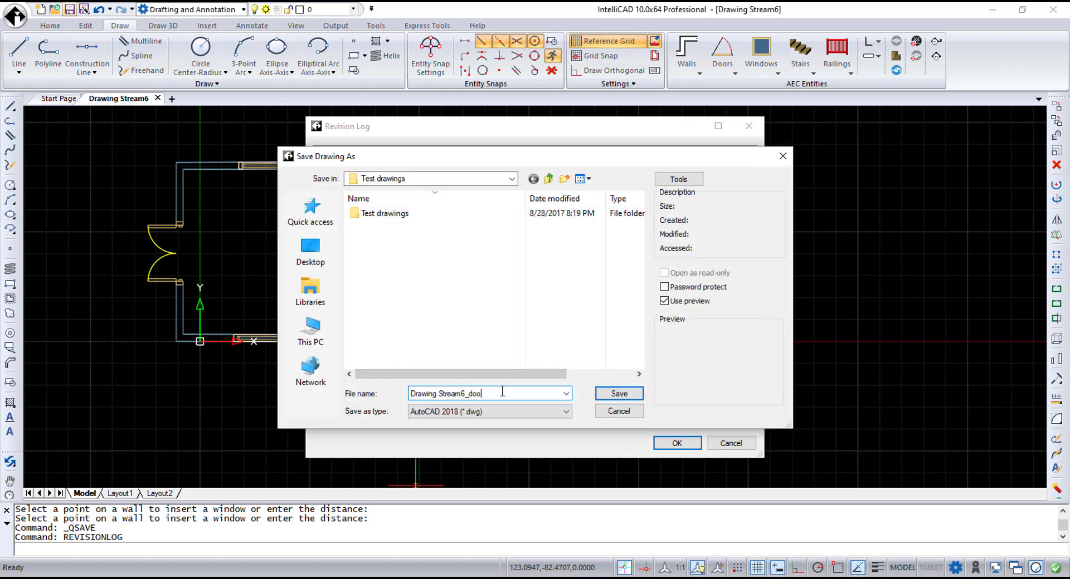
click(612, 394)
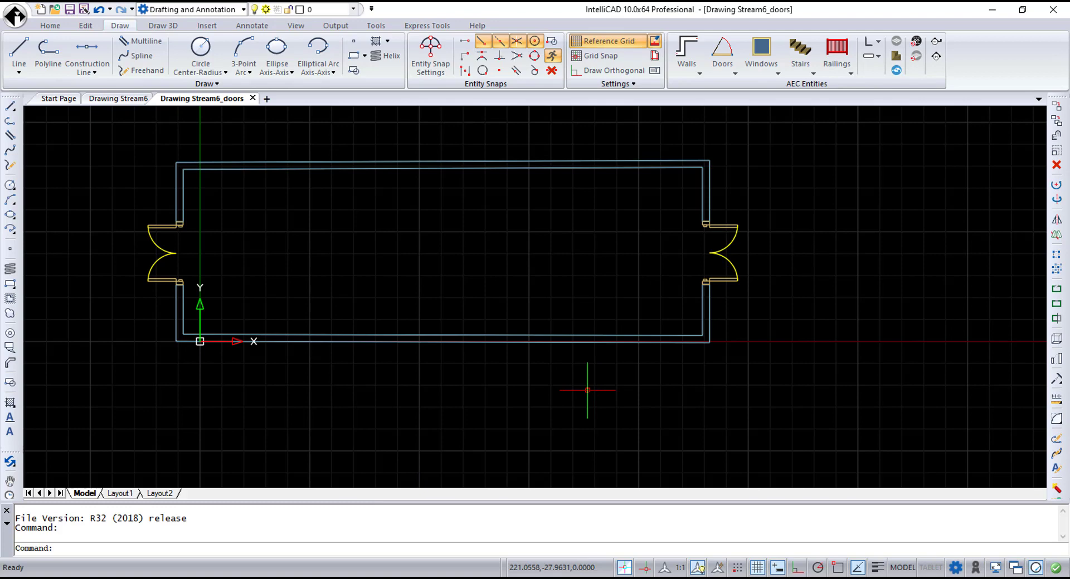
Step: Return to Drawing Stream6 and revert it to the Doors revision using the revision log
click(118, 98)
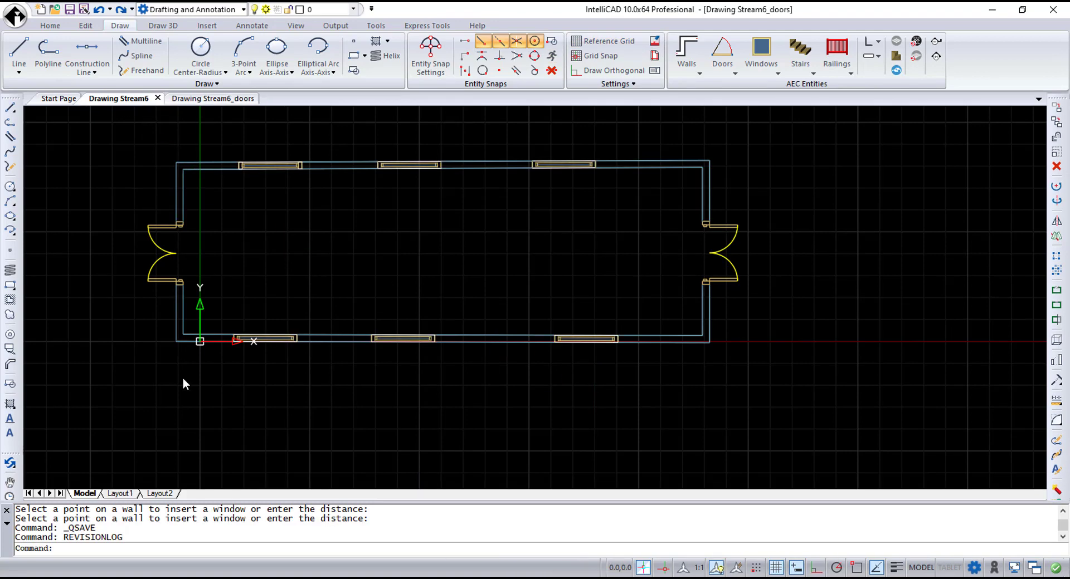
text(revisionlog)
key(Return)
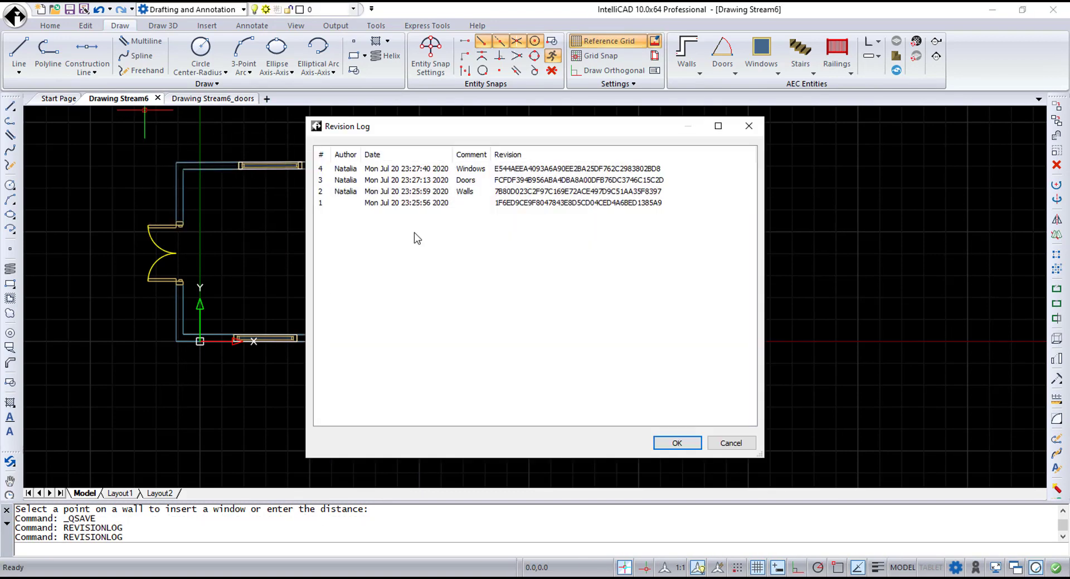
click(423, 183)
right_click(424, 183)
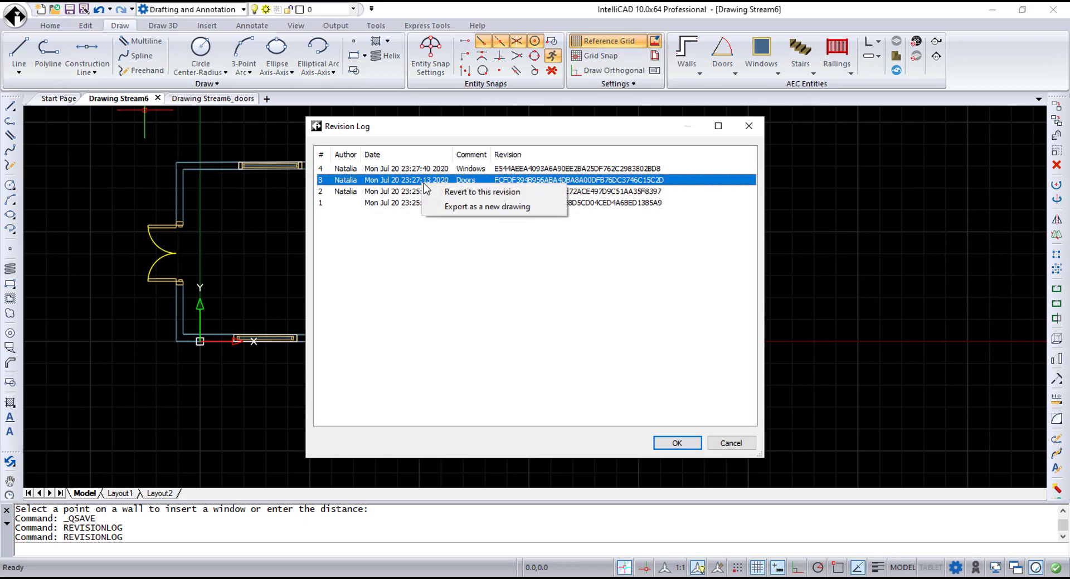
click(462, 191)
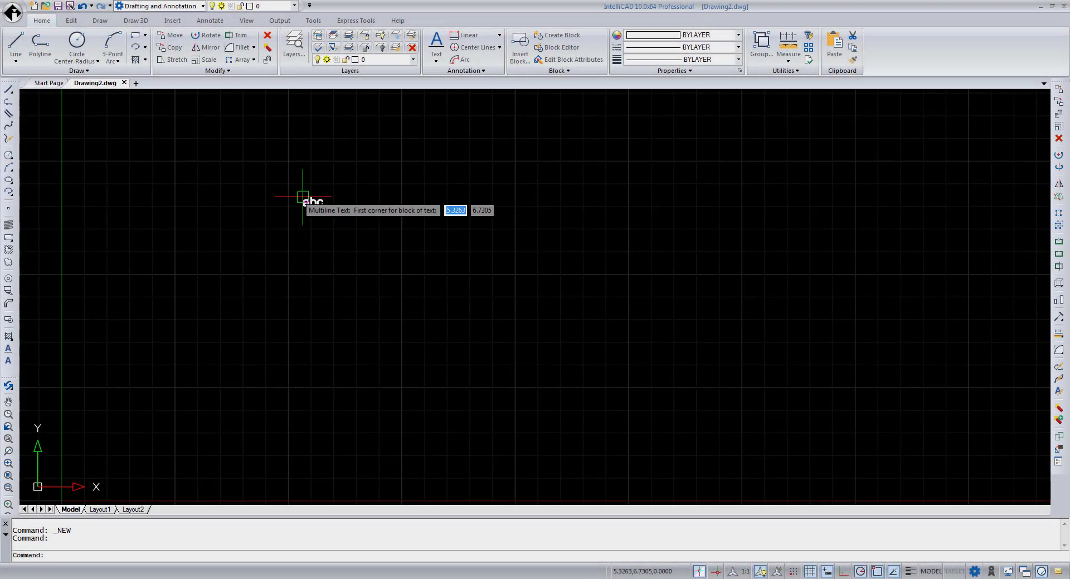
Step: Create a multiline text block from about (5.33, 6.73) to (16.40, 2.96) and paste the copied text without character formatting
click(303, 196)
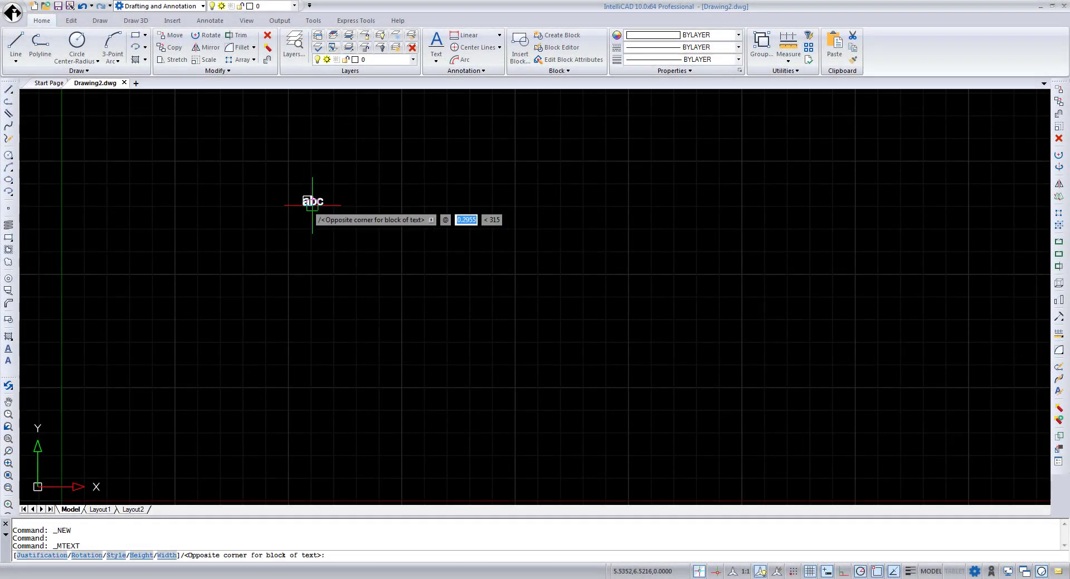
click(804, 367)
right_click(390, 207)
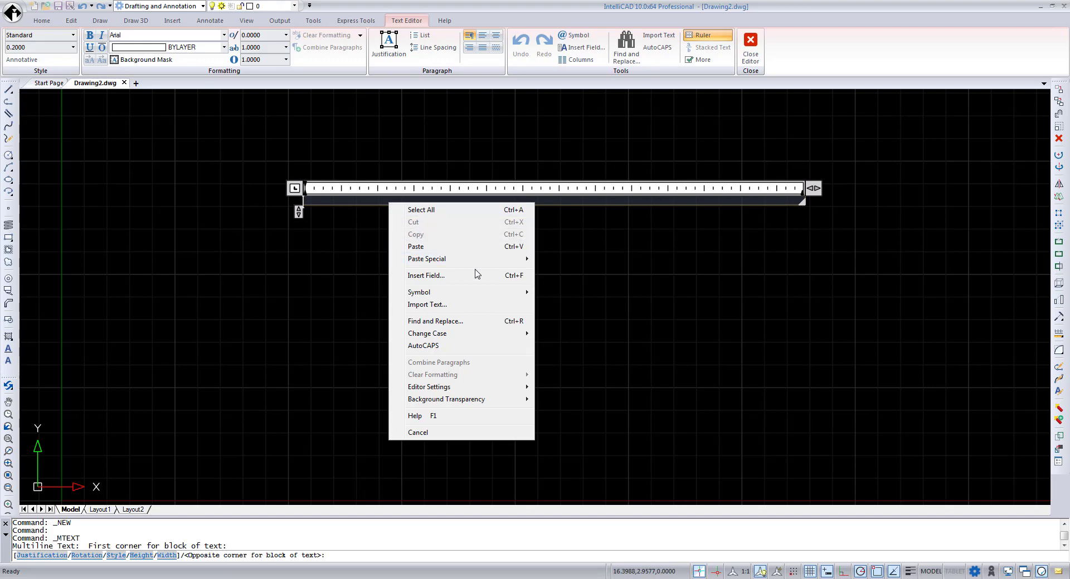
mouse_move(483, 261)
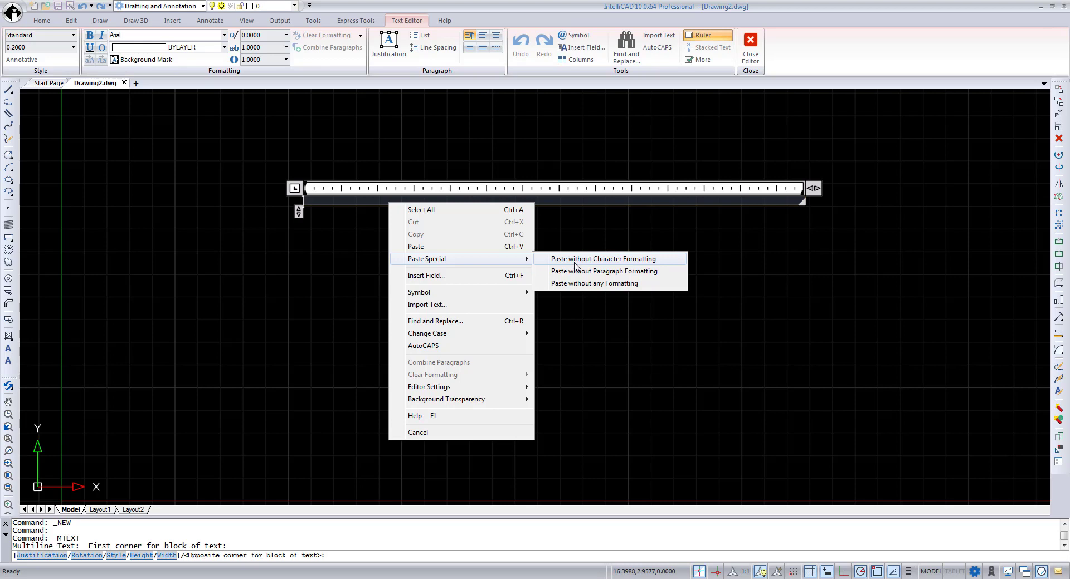
click(575, 261)
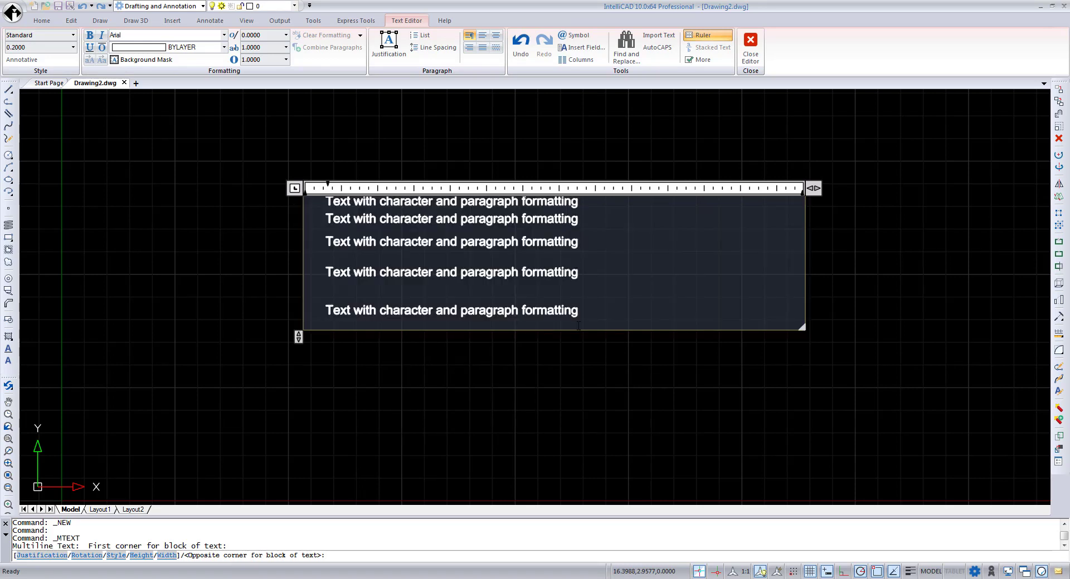
Step: Paste the copied text again below the existing lines, without paragraph formatting
right_click(342, 325)
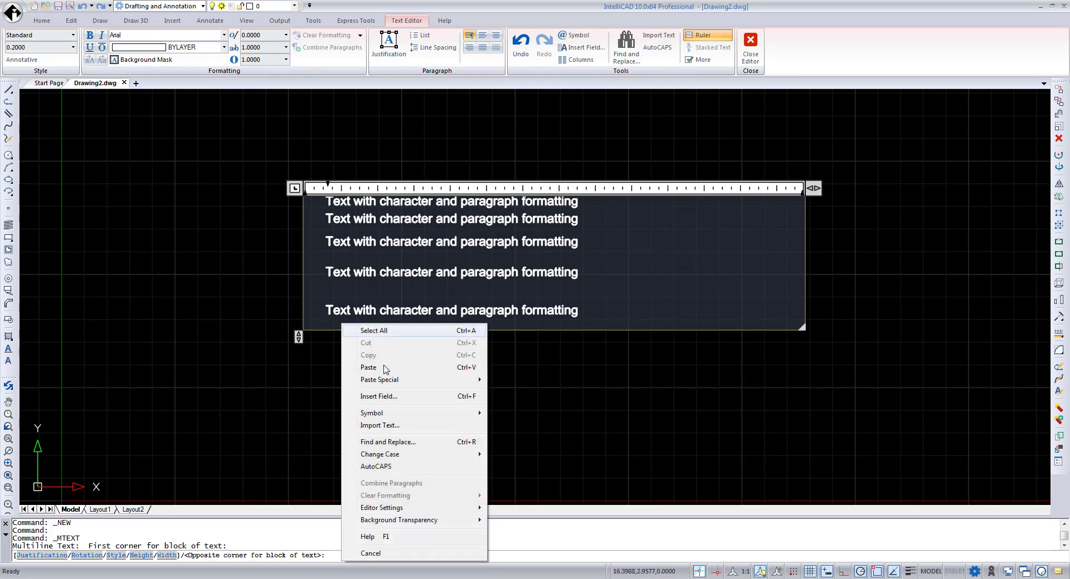
mouse_move(418, 379)
click(533, 393)
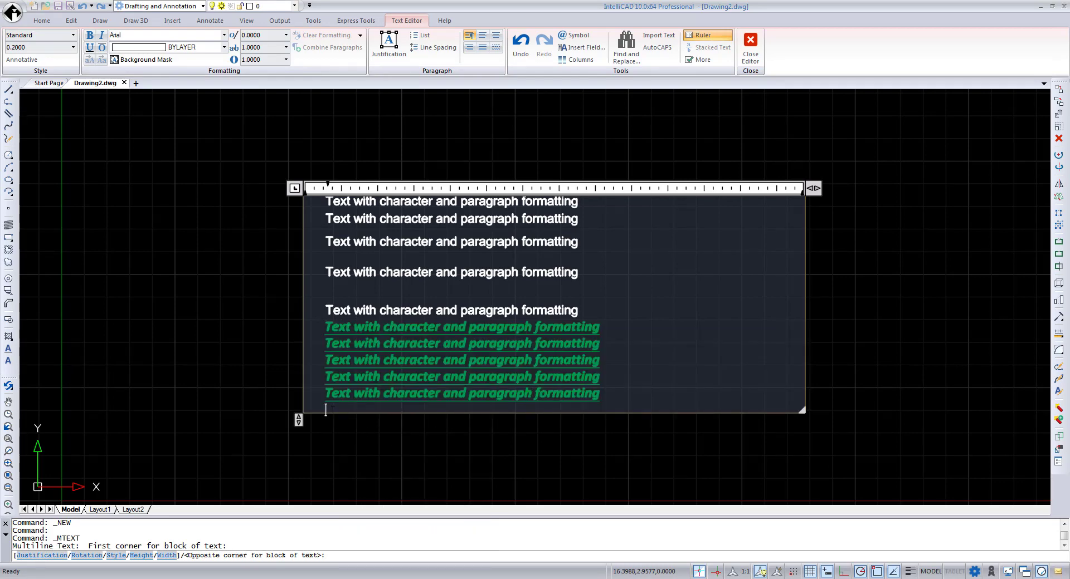
Step: Paste the copied text a third time at the end of the block, without any formatting
right_click(332, 412)
mouse_move(423, 229)
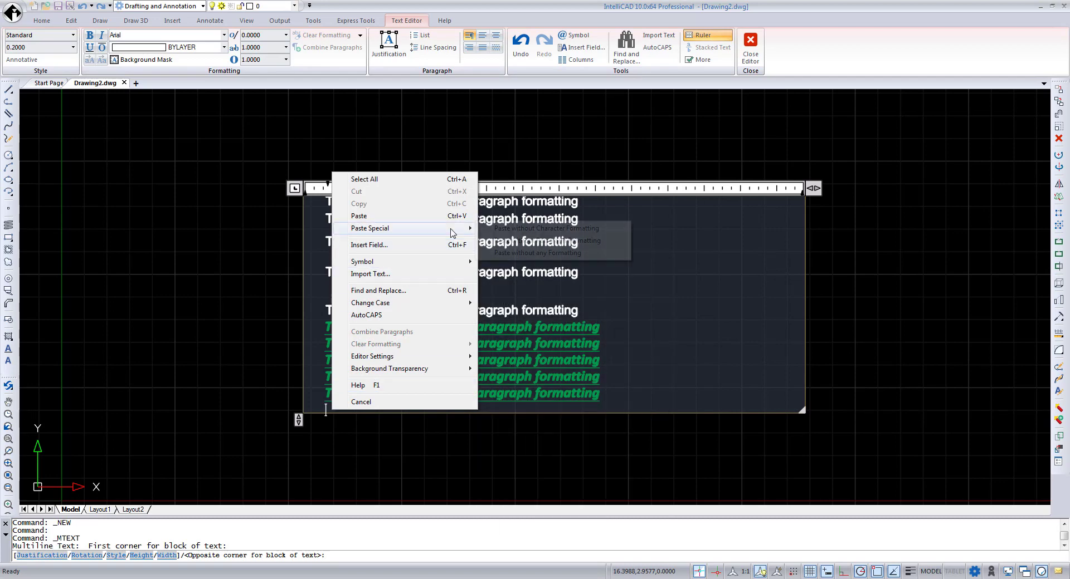
click(522, 254)
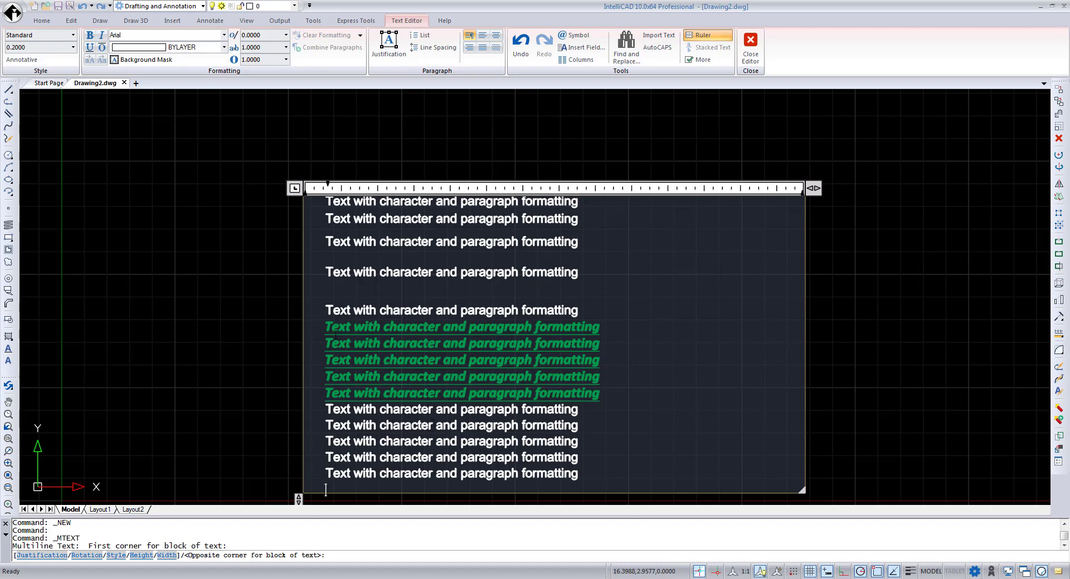
Step: Clear the character formatting from the first green text line
drag(327, 328, 601, 328)
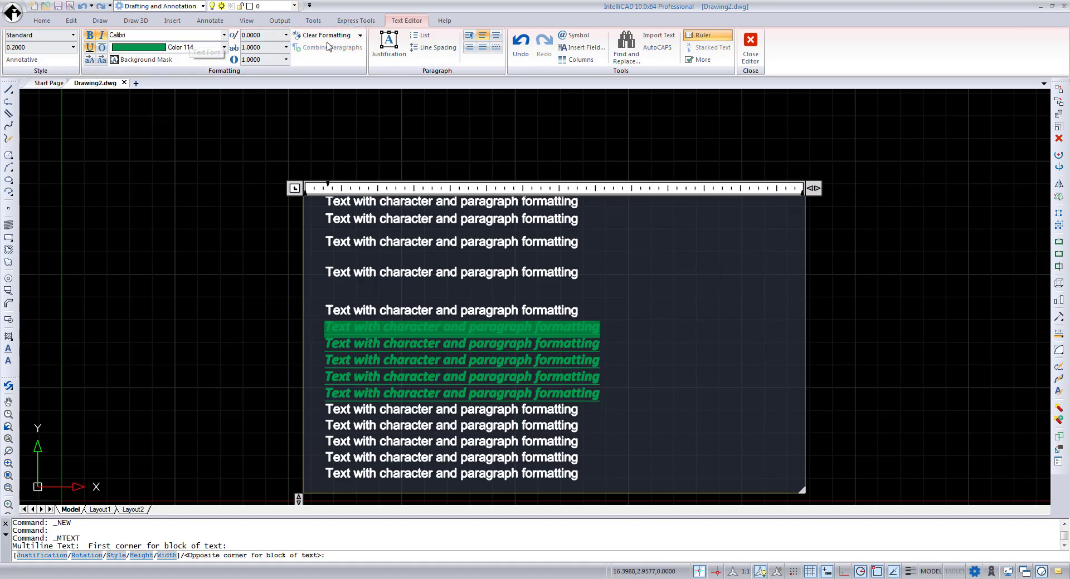
click(360, 35)
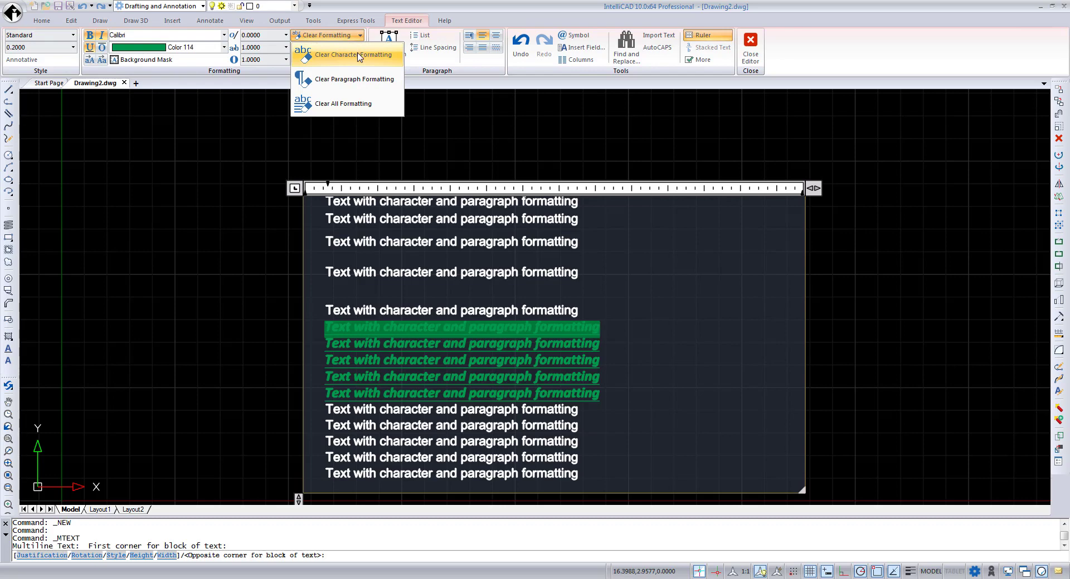
click(357, 55)
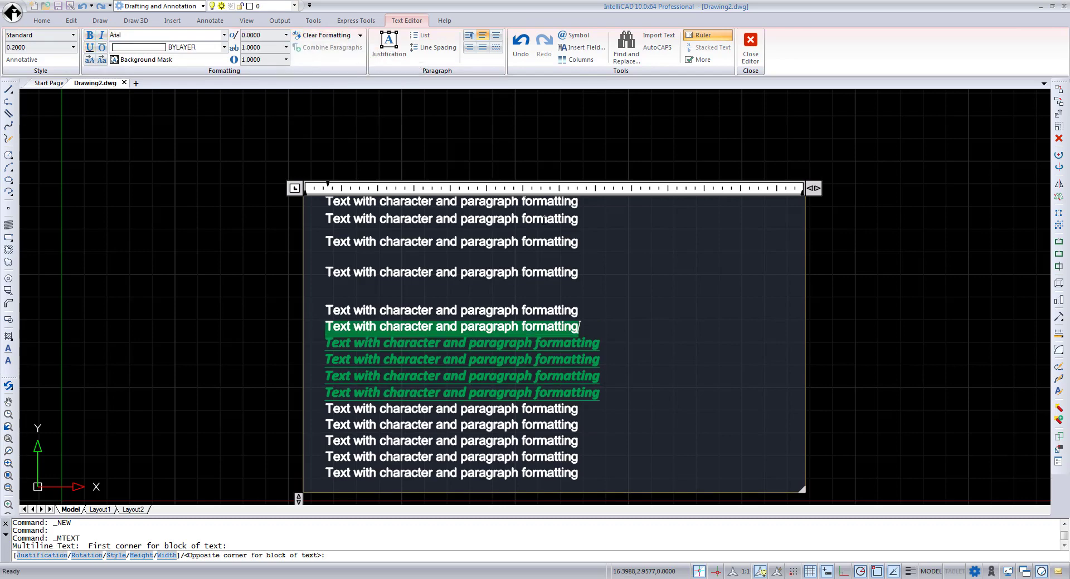
Step: Clear the paragraph formatting from the five white lines above the green text
drag(580, 310, 327, 201)
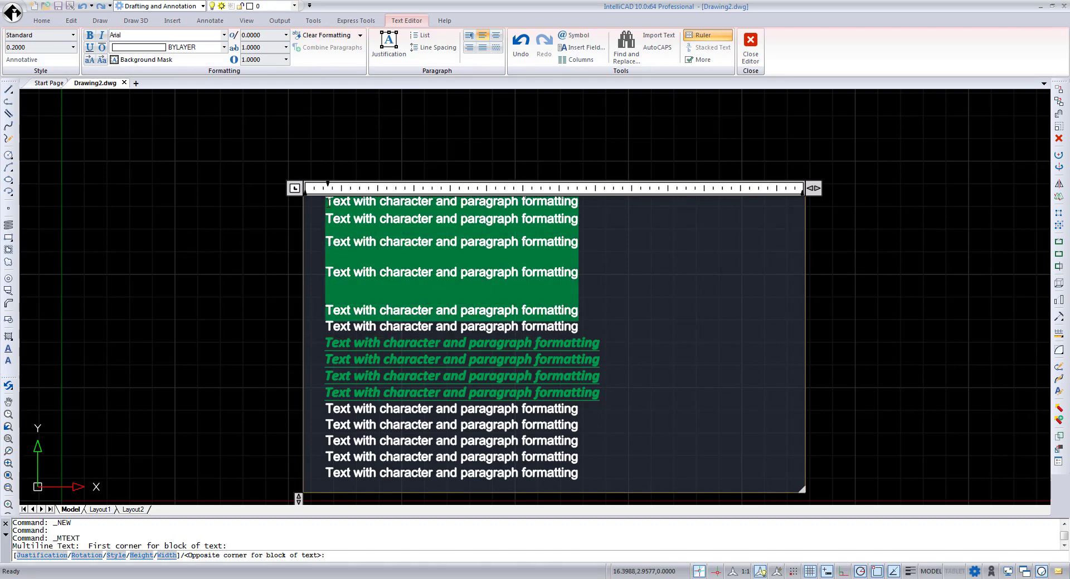
click(360, 37)
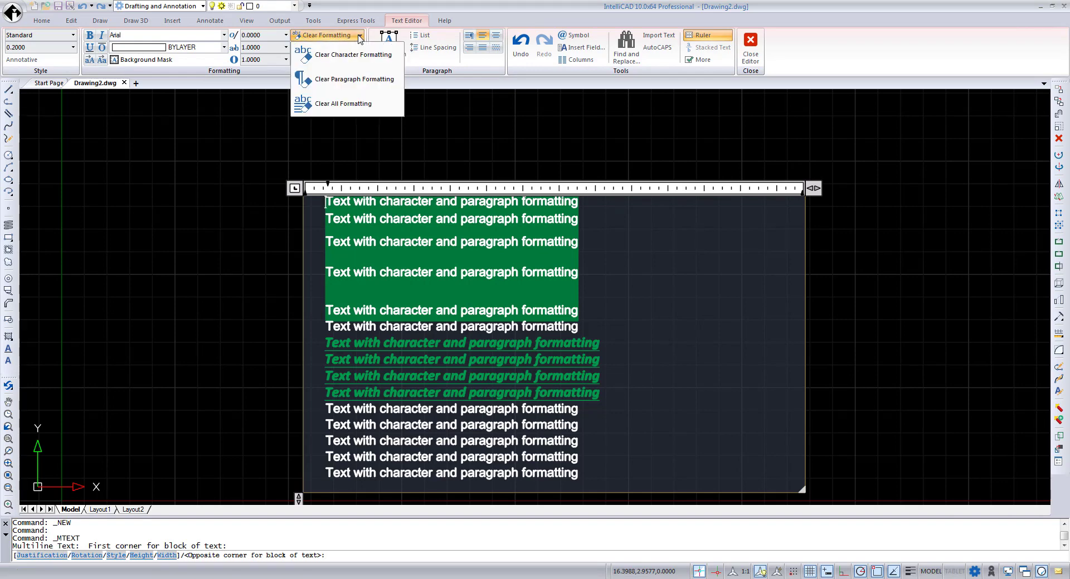
click(354, 90)
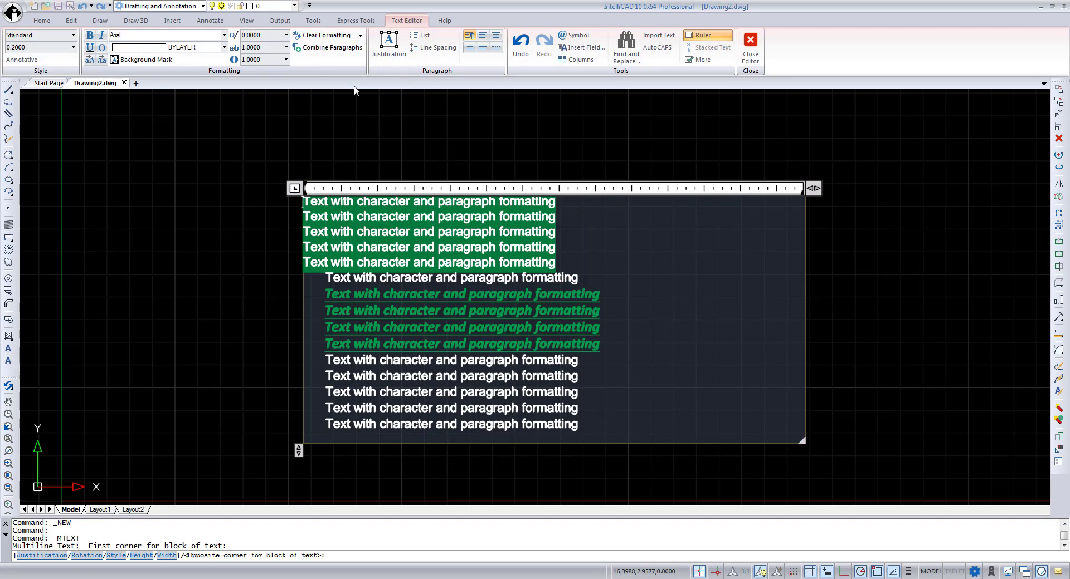
Step: Clear all formatting from the entire multiline text
key(ctrl+a)
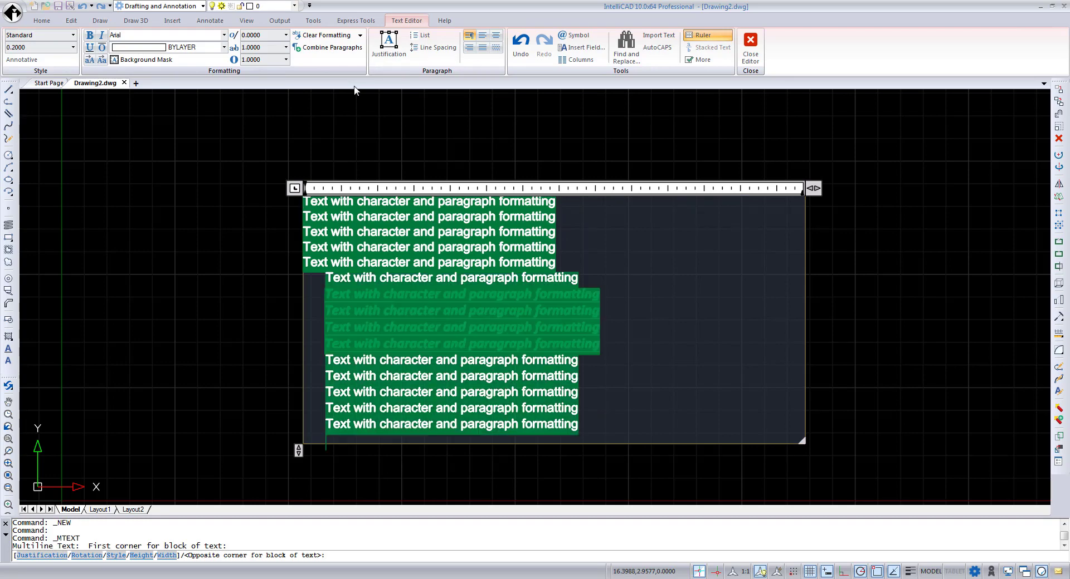
click(360, 36)
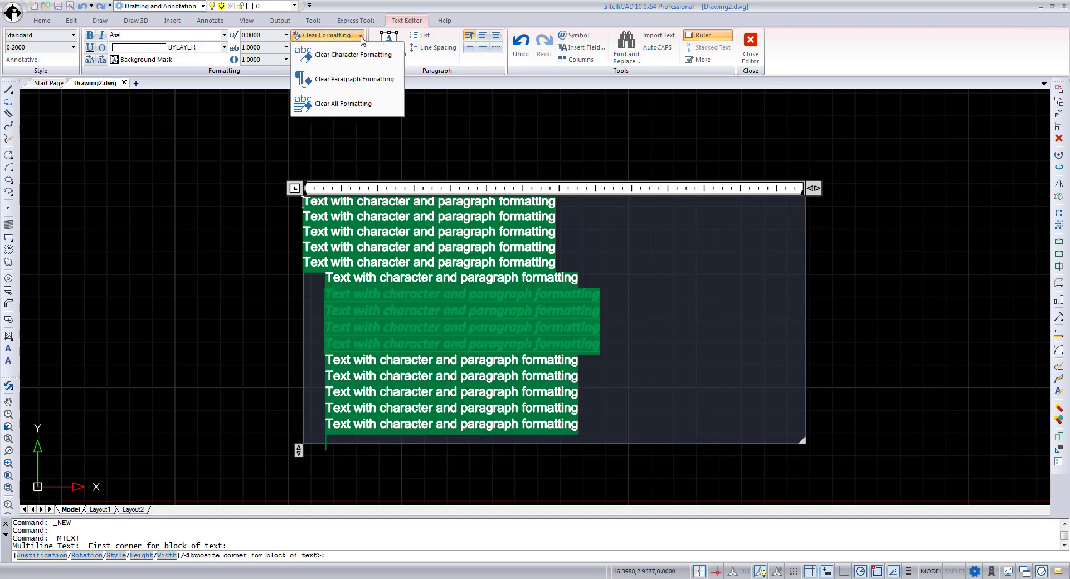
click(343, 104)
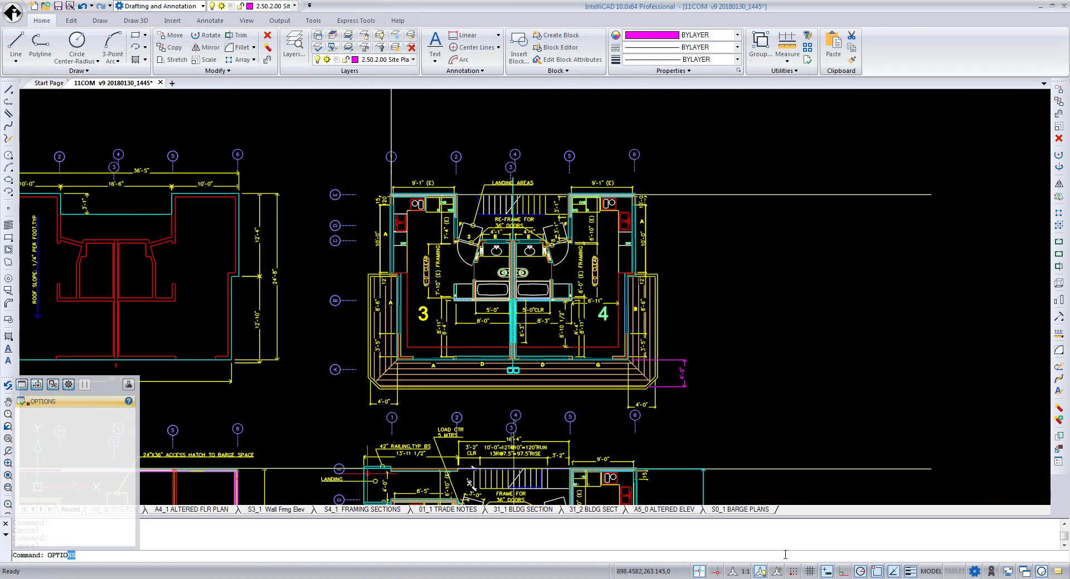
Step: Review the selection cycling options, accept them, and pick the overlapping entities on the wall between units 3 and 4
key(Return)
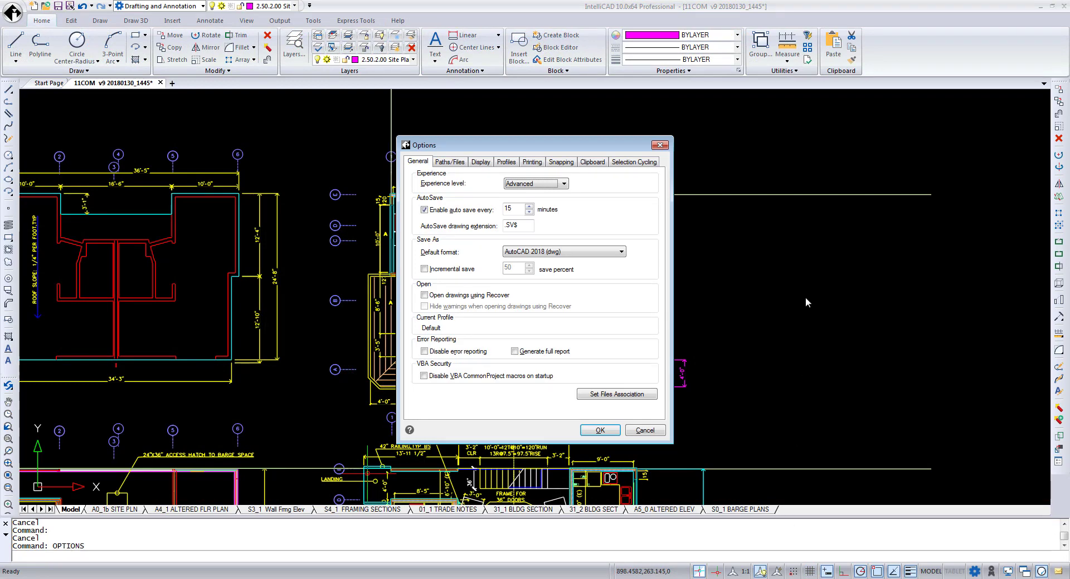
click(617, 162)
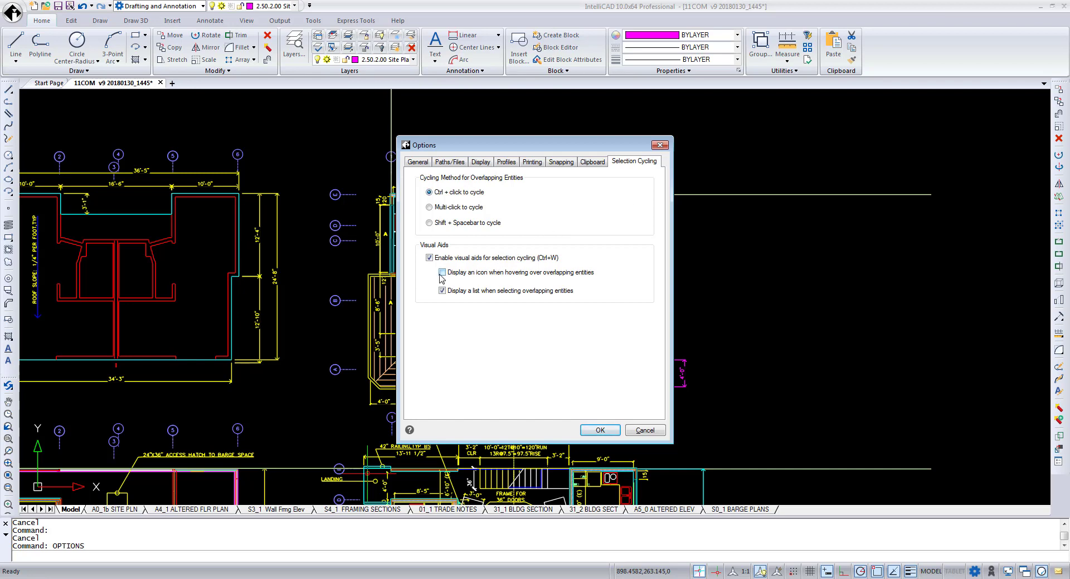
click(607, 432)
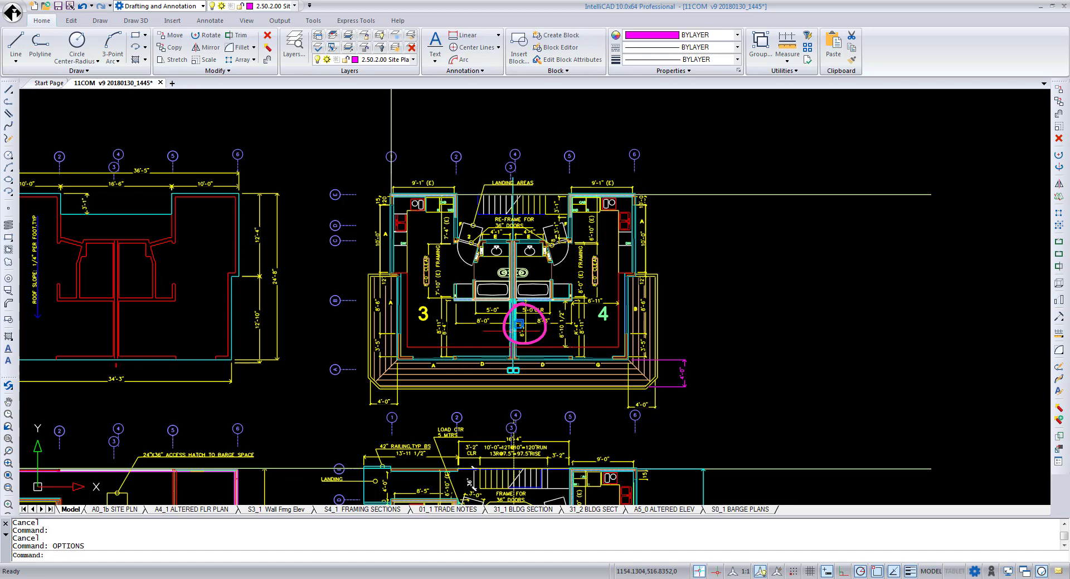
click(512, 331)
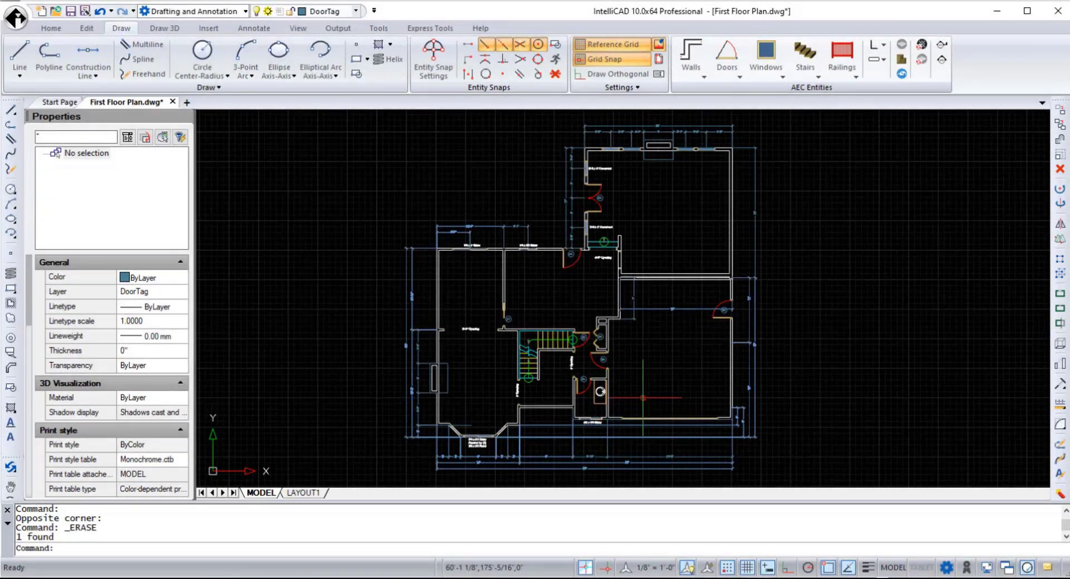
Step: Insert a 3'-0" wide single door near the middle of the horizontal wall below the stairs
scroll(566, 429, up, 5)
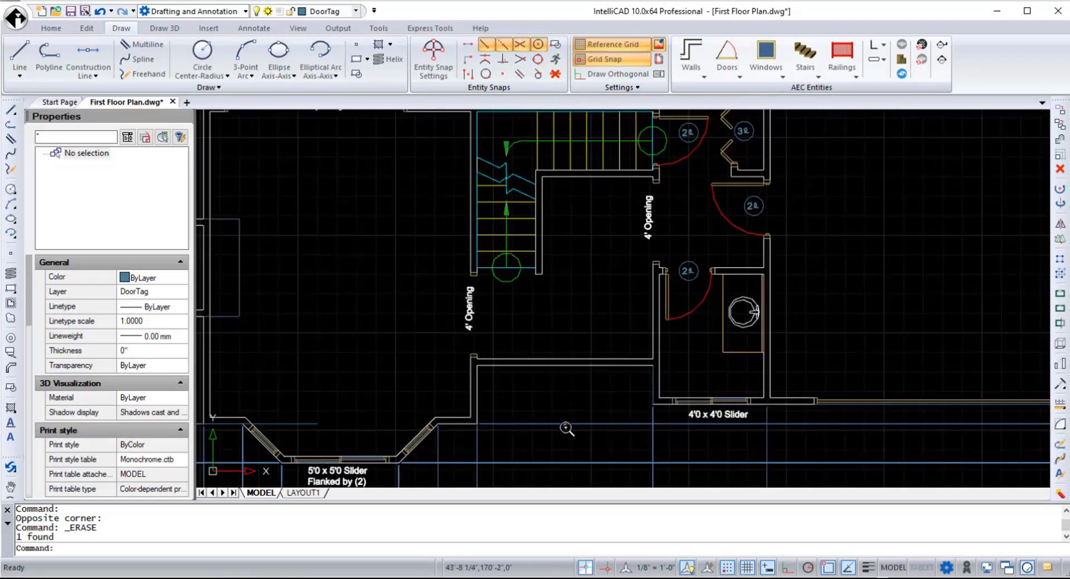
scroll(567, 429, up, 2)
scroll(632, 269, up, 1)
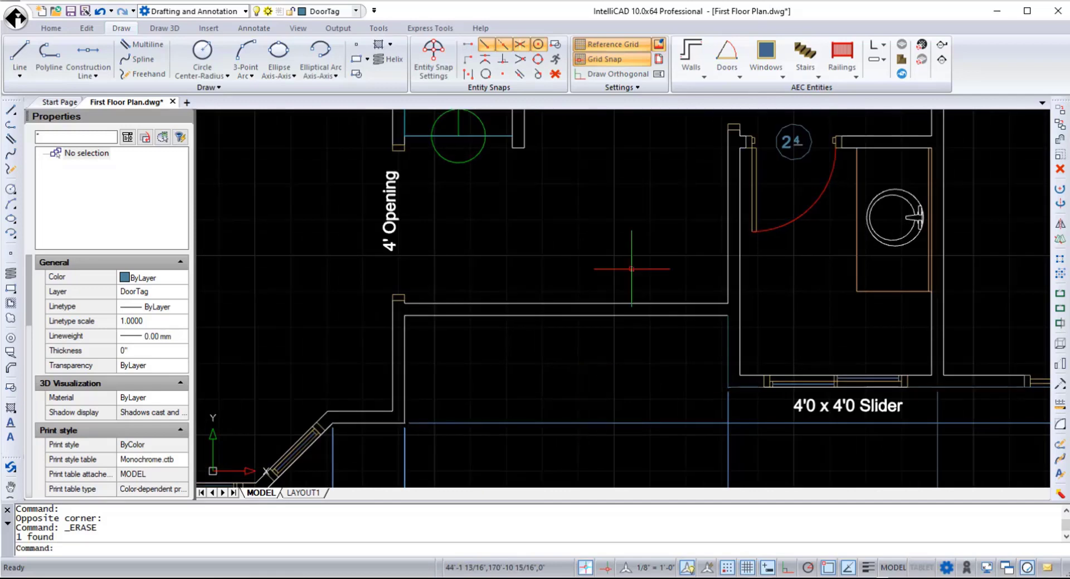
click(727, 61)
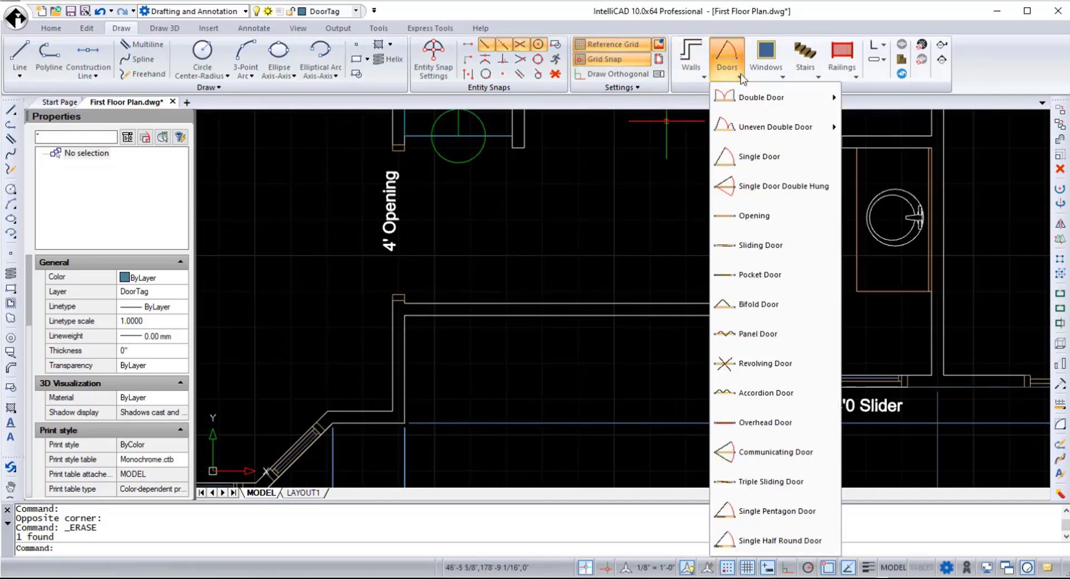
click(741, 138)
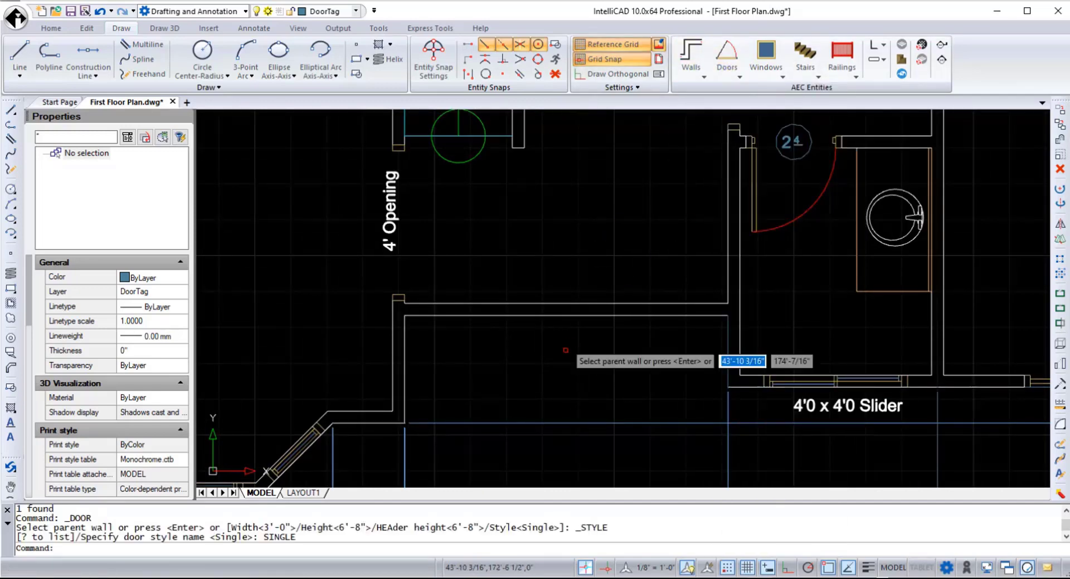
click(565, 317)
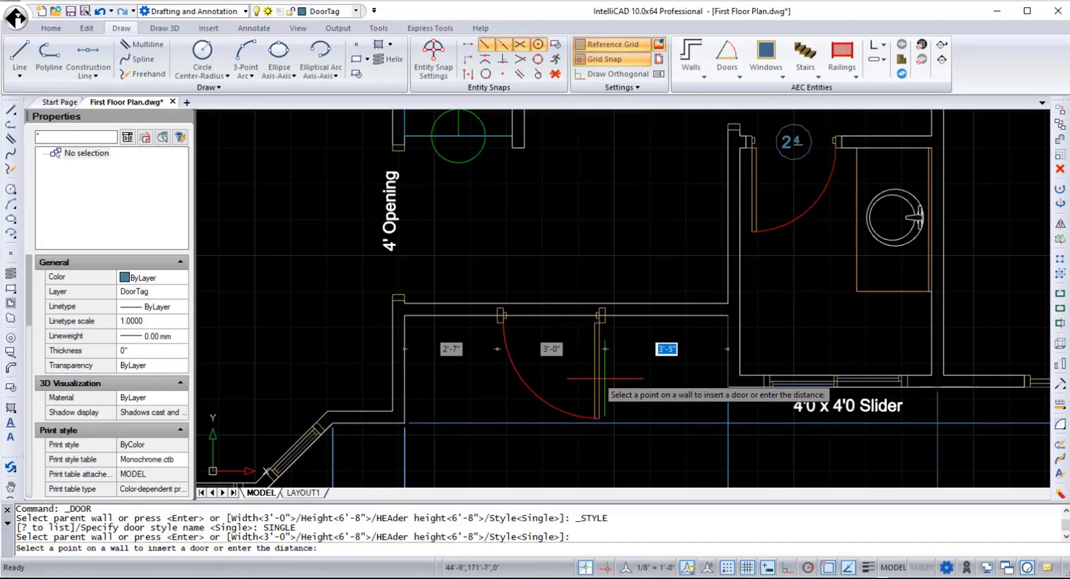
key(Return)
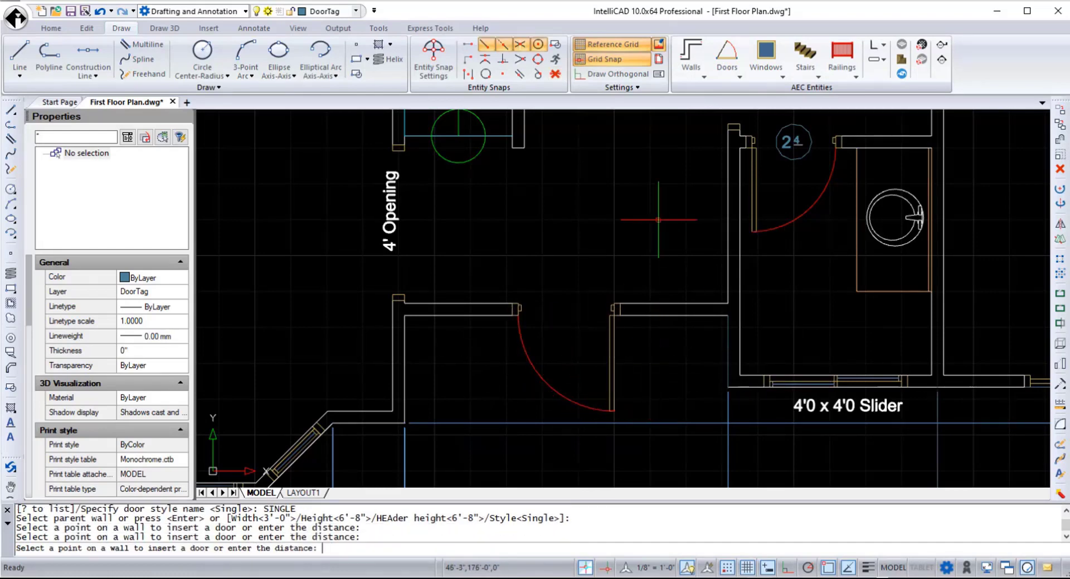
Step: Insert a 1'-6" wide picture window in the wall on each side of the new door
click(767, 72)
click(773, 101)
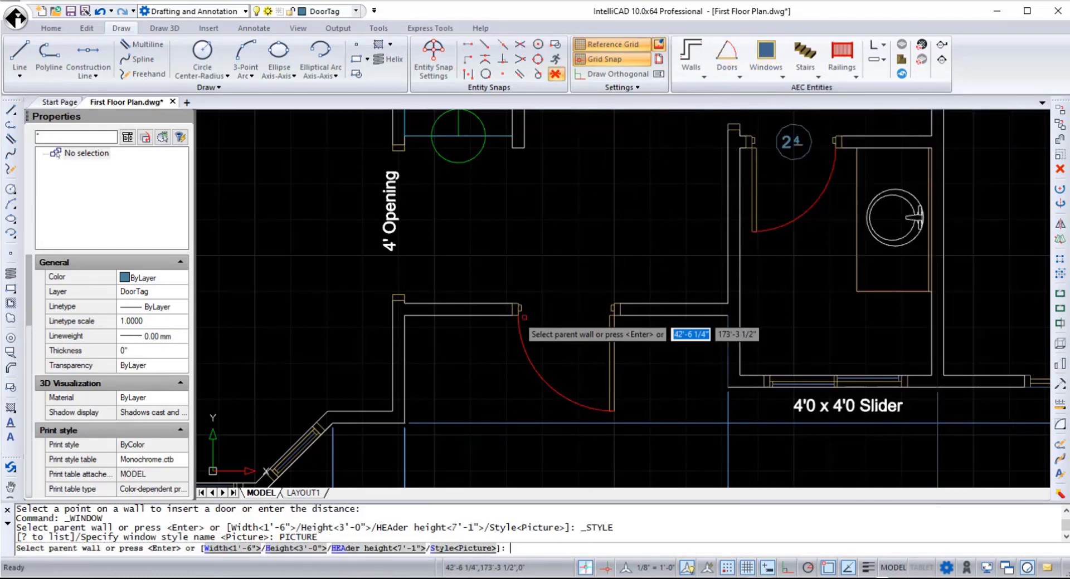
click(464, 313)
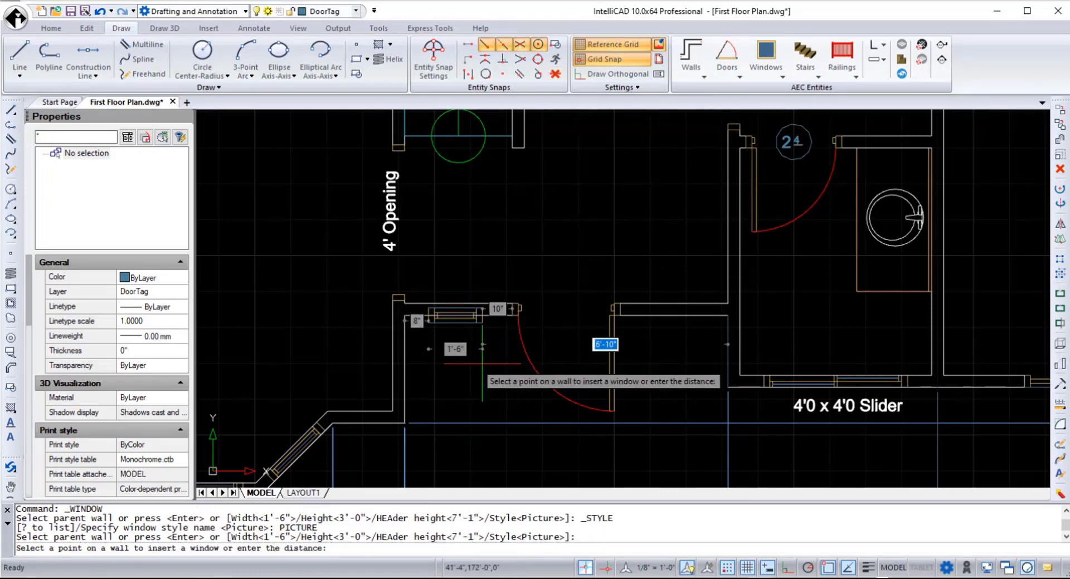
click(480, 357)
key(Return)
click(641, 318)
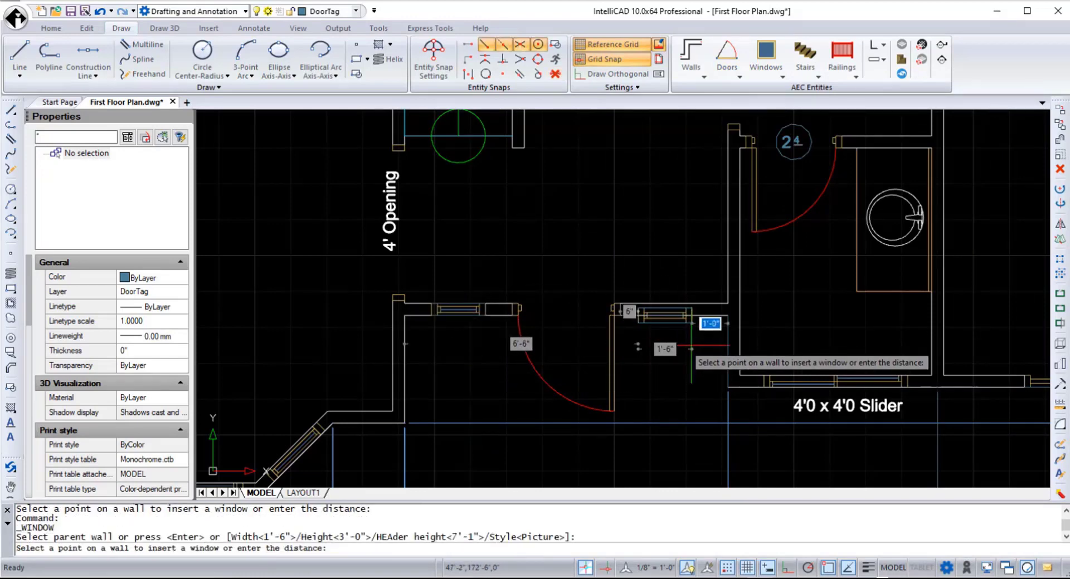
click(694, 326)
key(Escape)
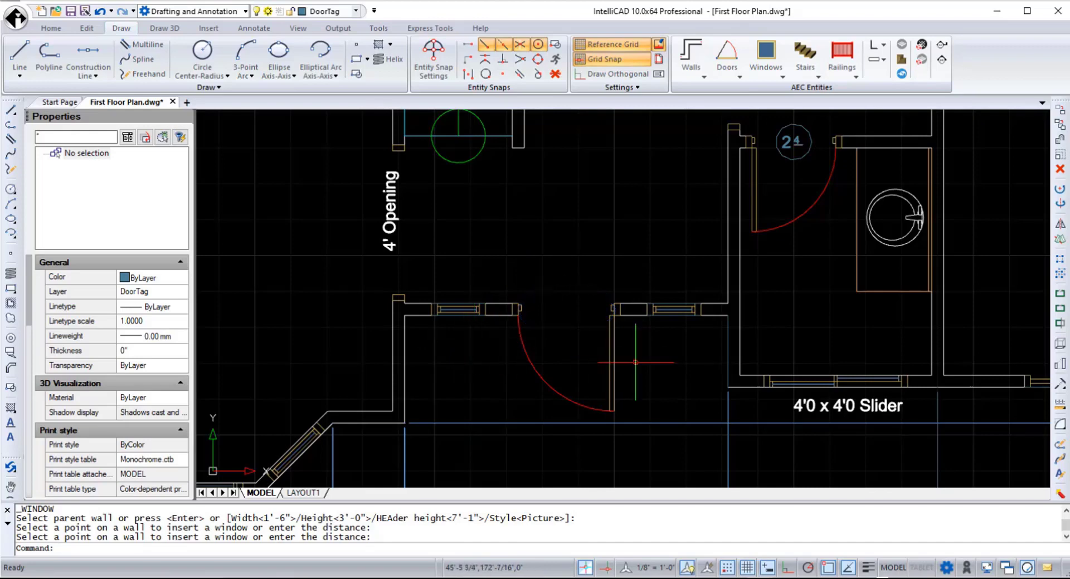
Step: Start a roof on the 3D house model and place its first two points along the top of the left wing's rear wall
mouse_move(674, 355)
shift+middle_down()
mouse_move(546, 313)
mouse_move(637, 308)
mouse_move(628, 270)
mouse_move(606, 273)
shift+middle_up()
scroll(606, 273, down, 5)
scroll(736, 168, down, 3)
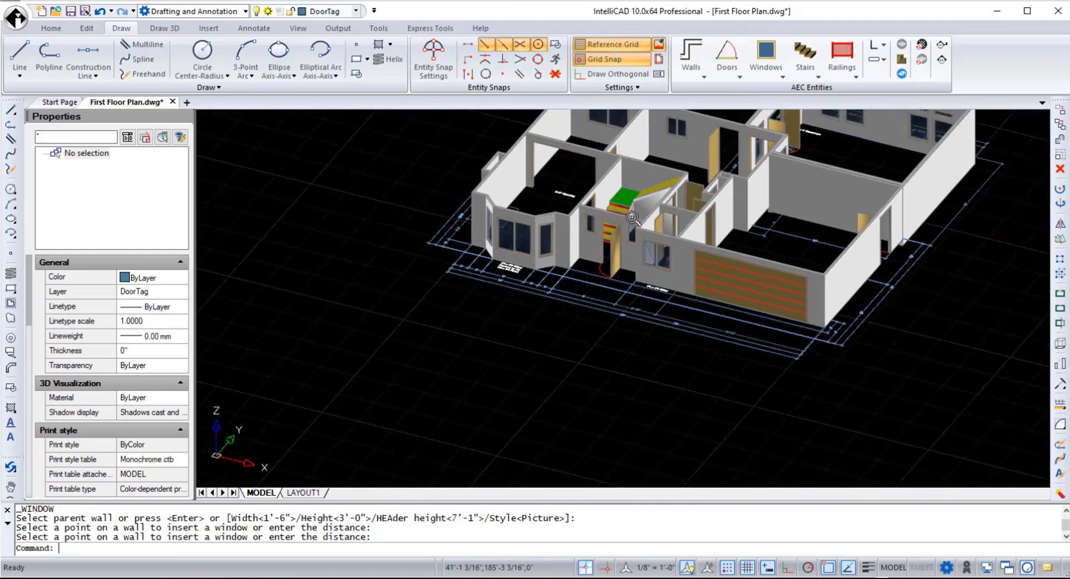
middle_drag(723, 181, 650, 321)
scroll(577, 371, down, 1)
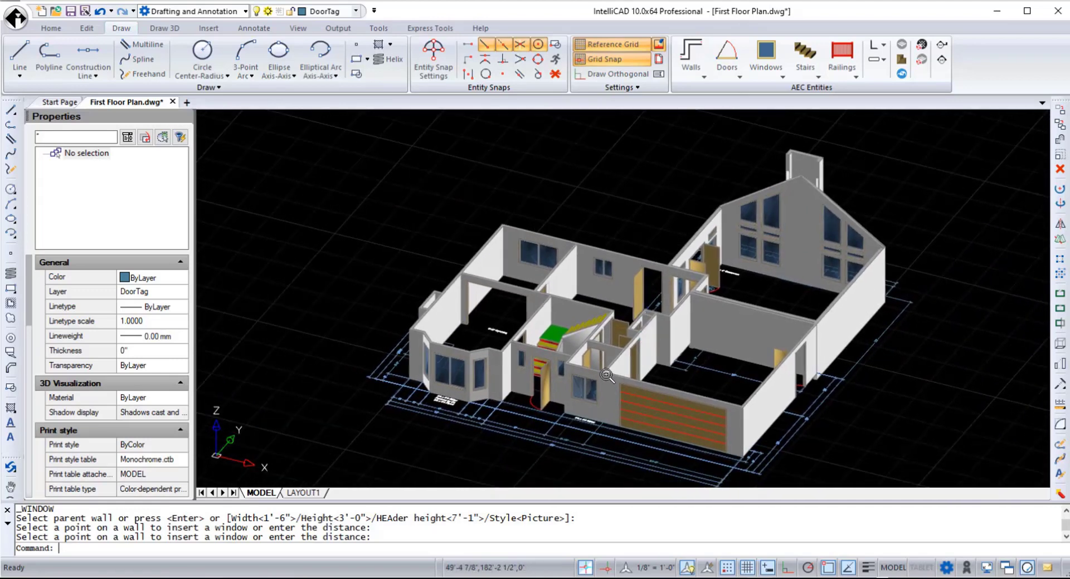
scroll(581, 376, up, 4)
click(901, 59)
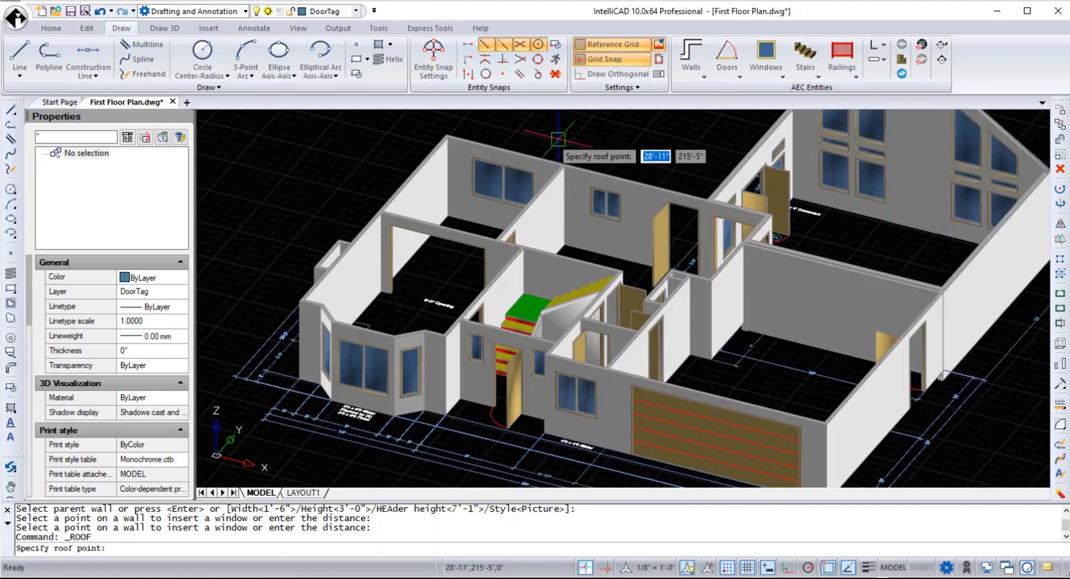
scroll(440, 184, up, 5)
click(445, 227)
scroll(551, 221, down, 5)
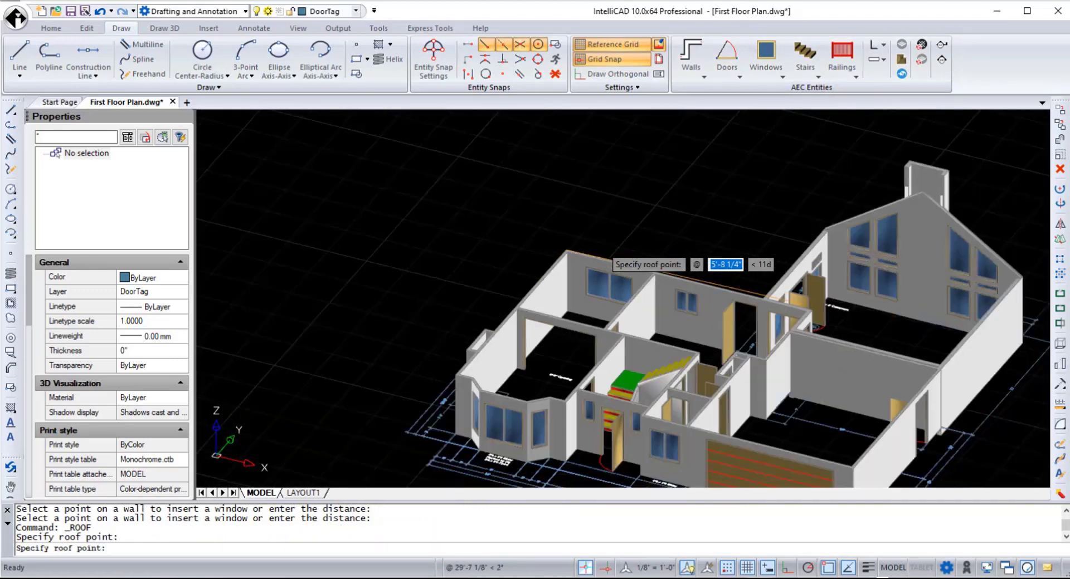
scroll(714, 259, up, 3)
click(720, 286)
Step: Add roof points at the two eave corners of the tall gable wall
scroll(724, 287, down, 5)
scroll(740, 283, up, 6)
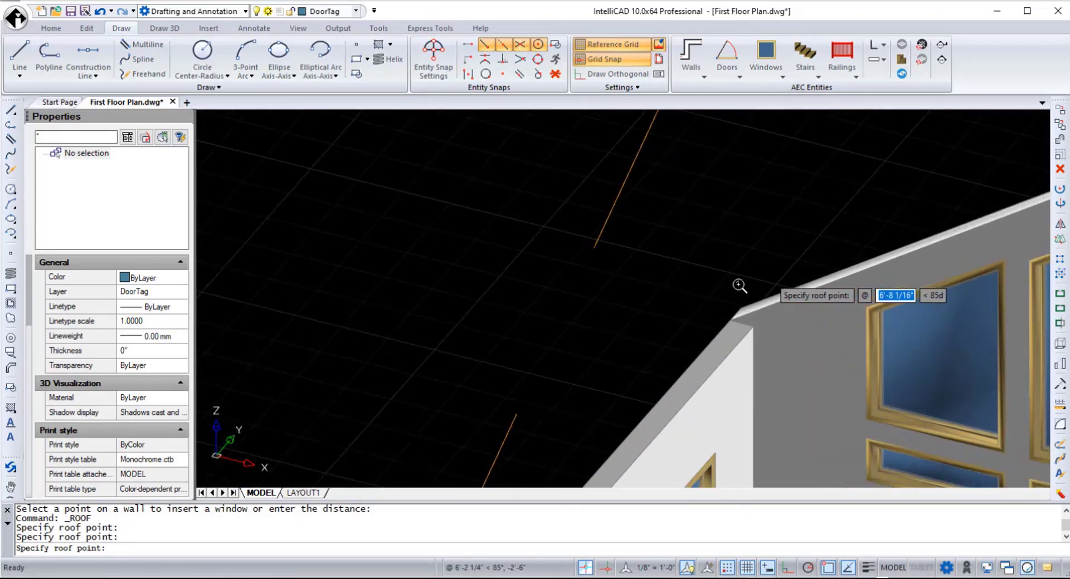
click(740, 283)
scroll(757, 317, down, 4)
scroll(872, 346, up, 5)
click(867, 407)
scroll(867, 406, down, 8)
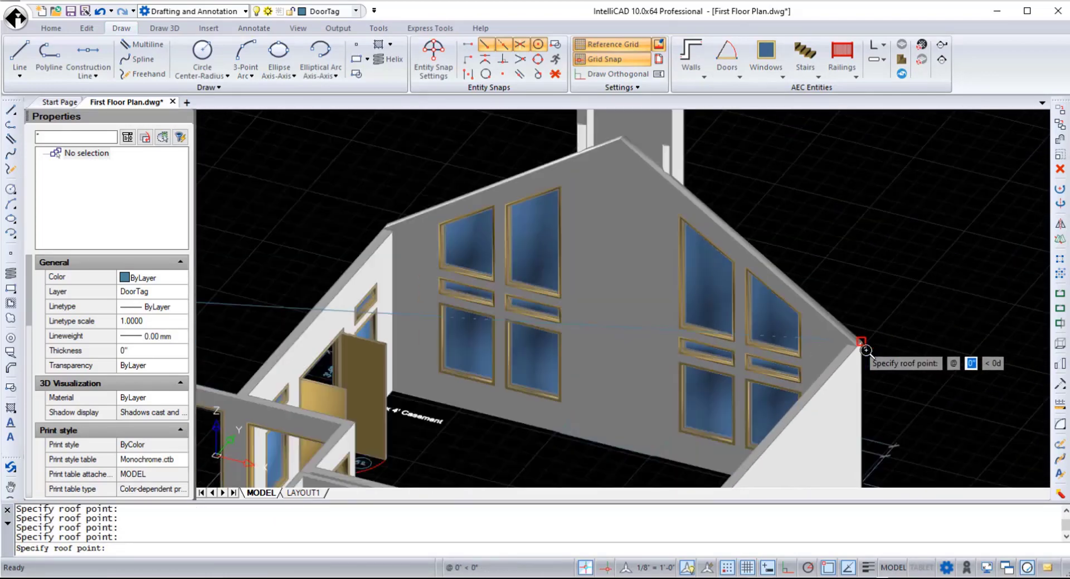
Step: Continue the roof outline around the garage, front entry and bay window corners, and finish the roof
scroll(748, 416, up, 7)
scroll(748, 415, down, 6)
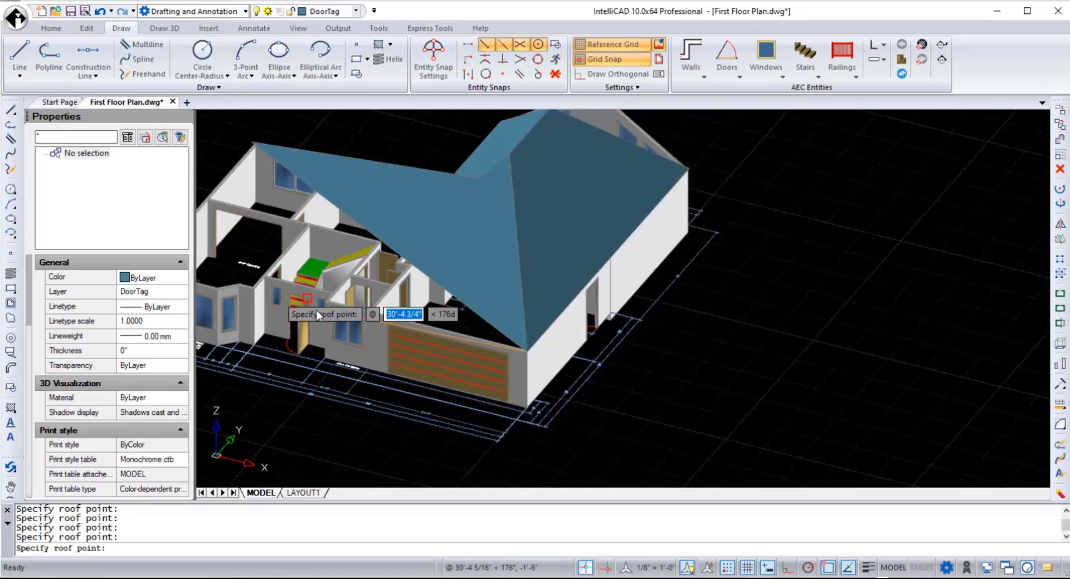
scroll(305, 287, up, 4)
scroll(590, 347, up, 3)
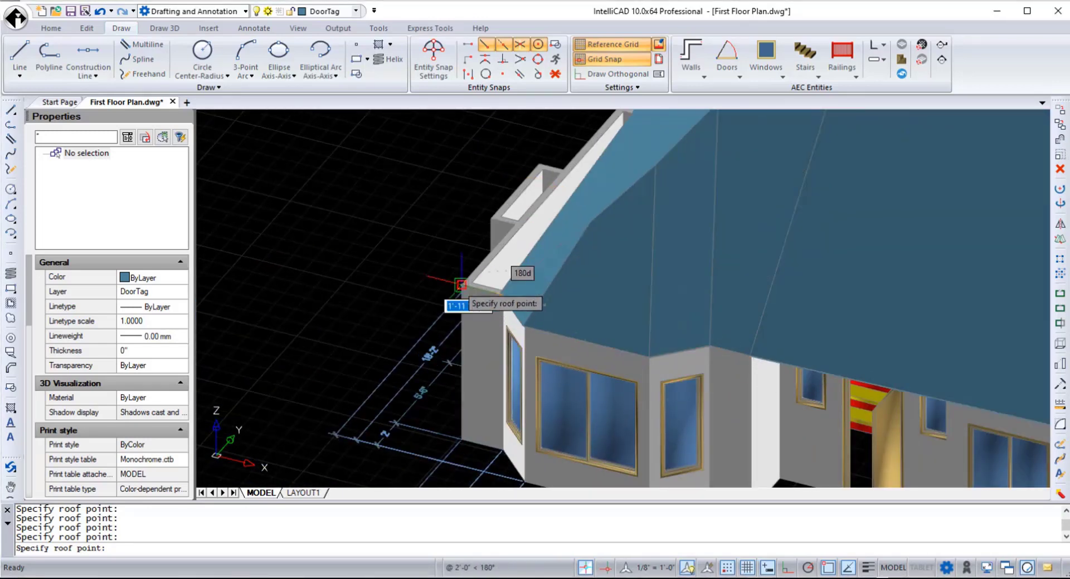
key(Return)
Step: Select the new roof and convert its sloped end above the tall chimney wall to a gable
scroll(673, 287, down, 5)
shift+middle_drag(673, 287, 474, 340)
scroll(704, 335, up, 5)
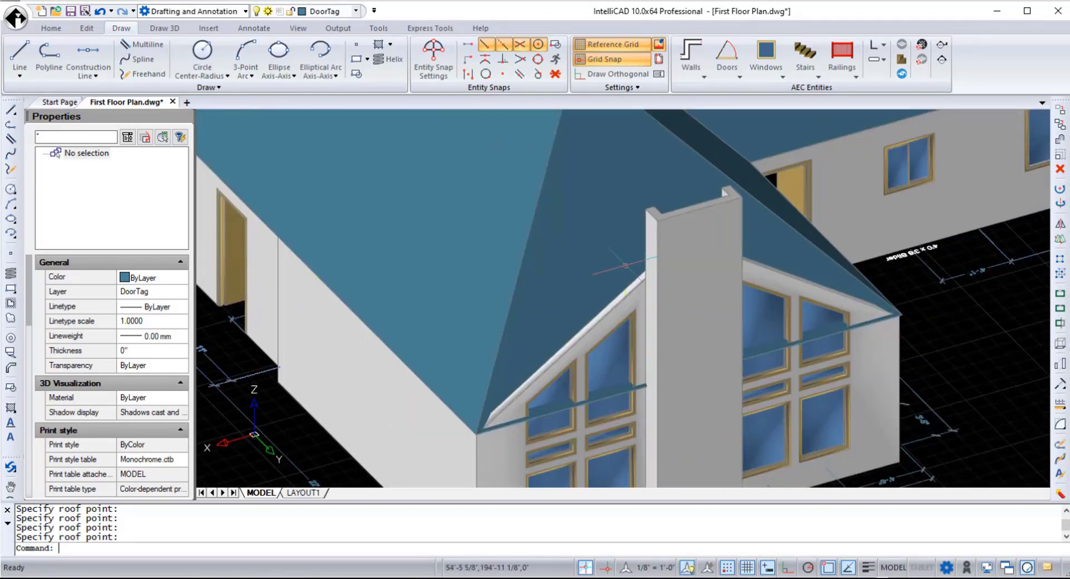
click(537, 193)
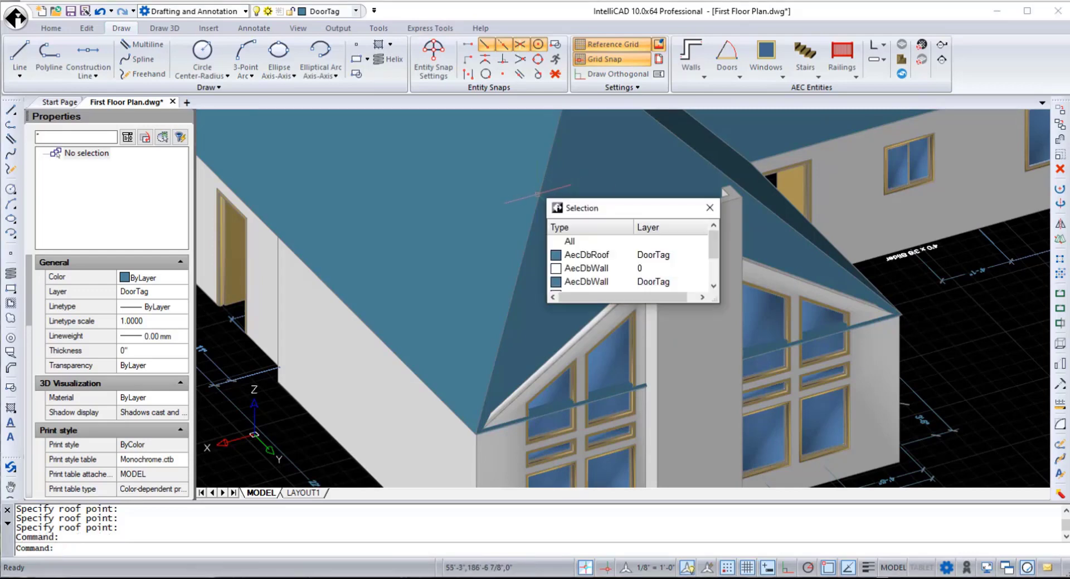
click(587, 255)
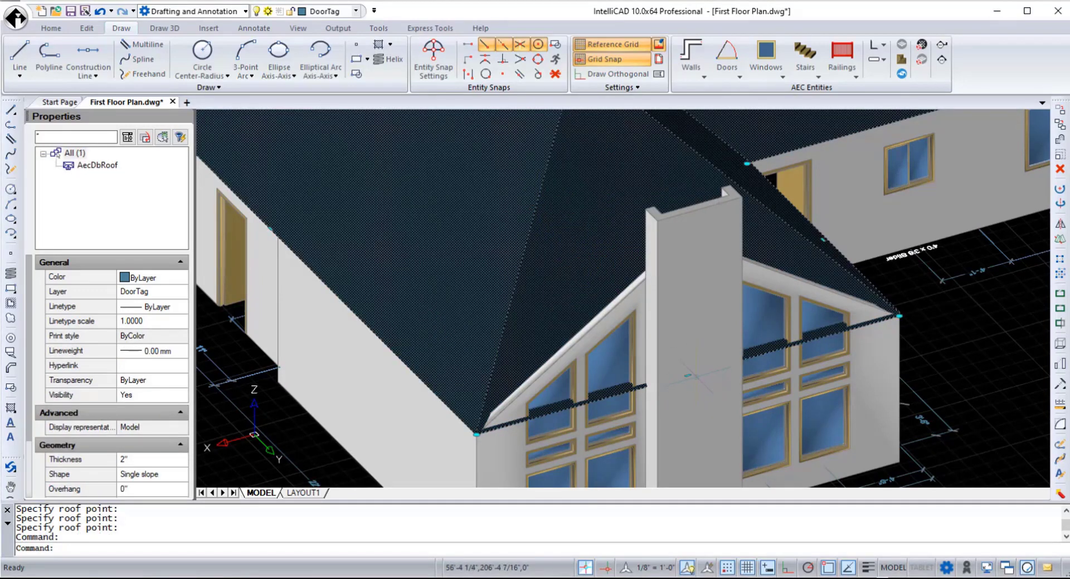
mouse_move(688, 376)
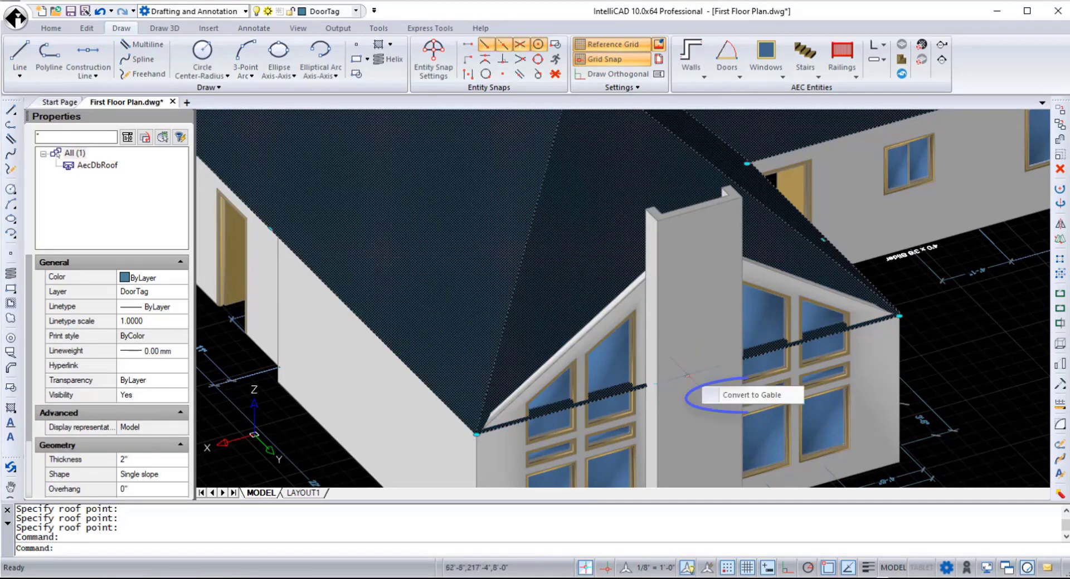
click(741, 396)
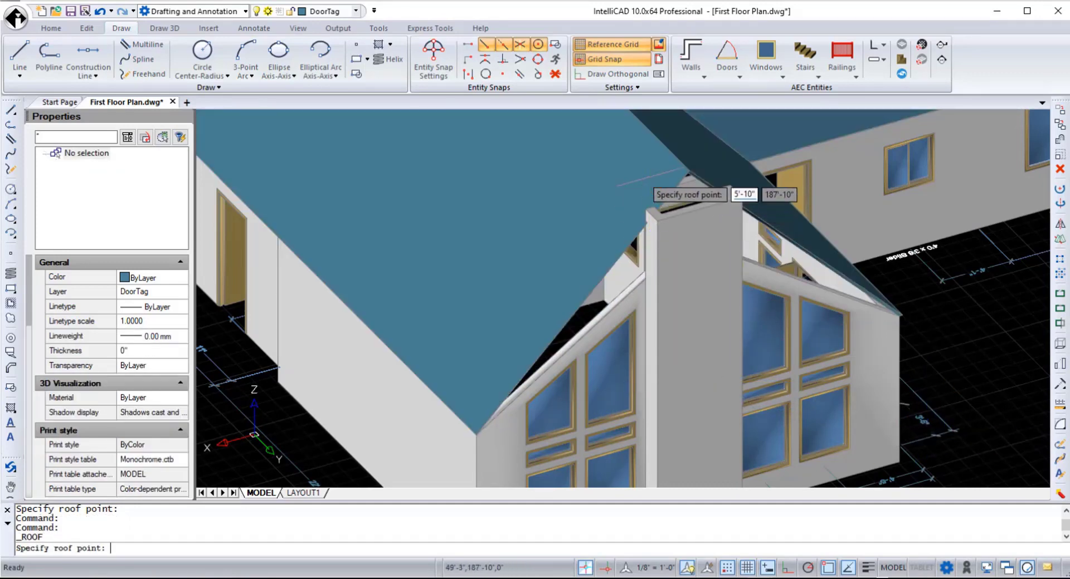
key(Escape)
Step: Set the roof's overhang to 24 inches (2'-0")
click(572, 313)
scroll(112, 390, down, 5)
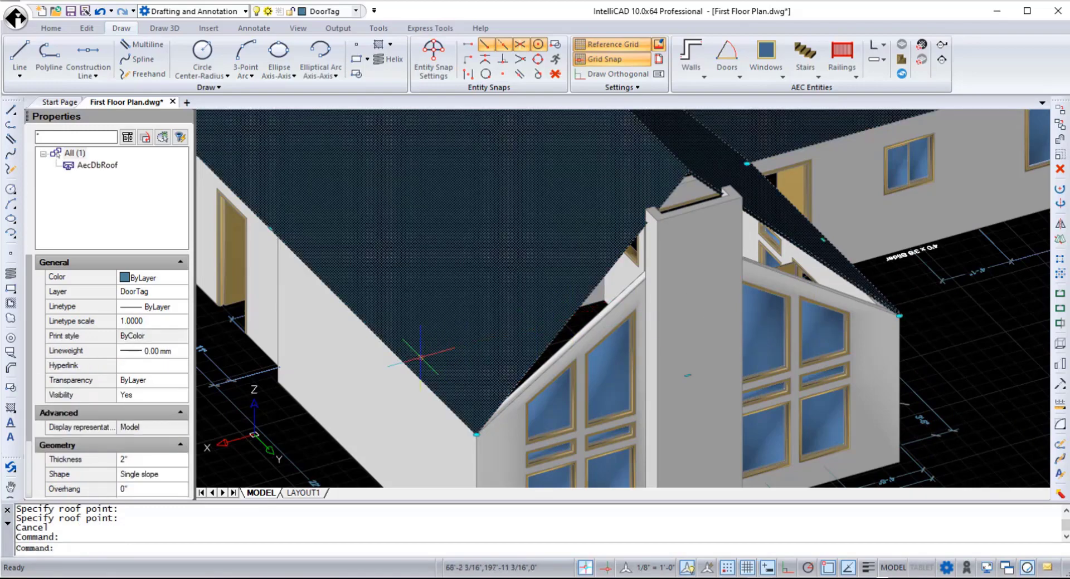
click(151, 416)
text(24)
key(Return)
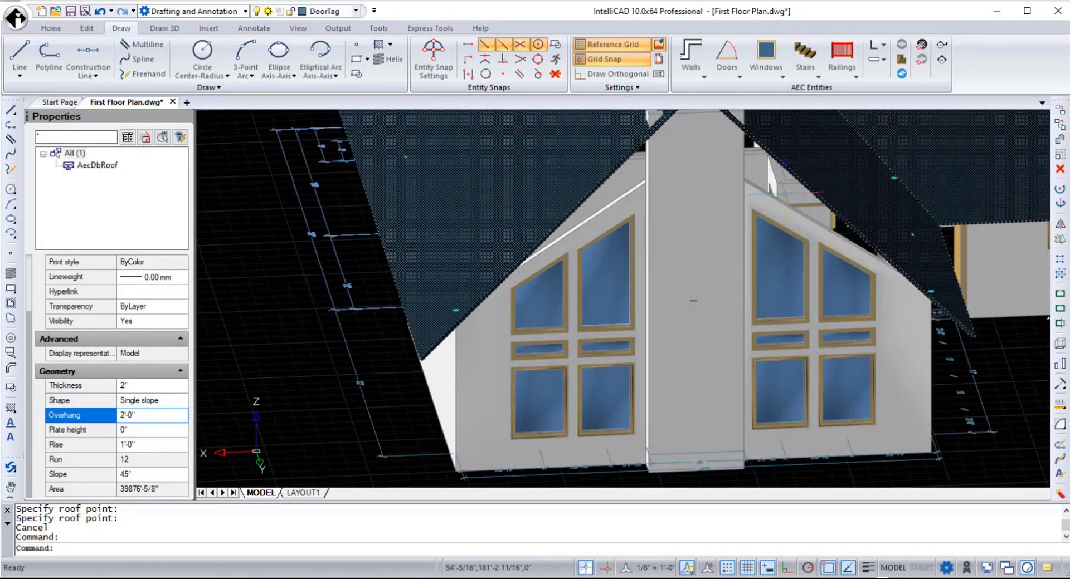
Step: Set the roof's rise to 8" and deselect the roof
click(139, 444)
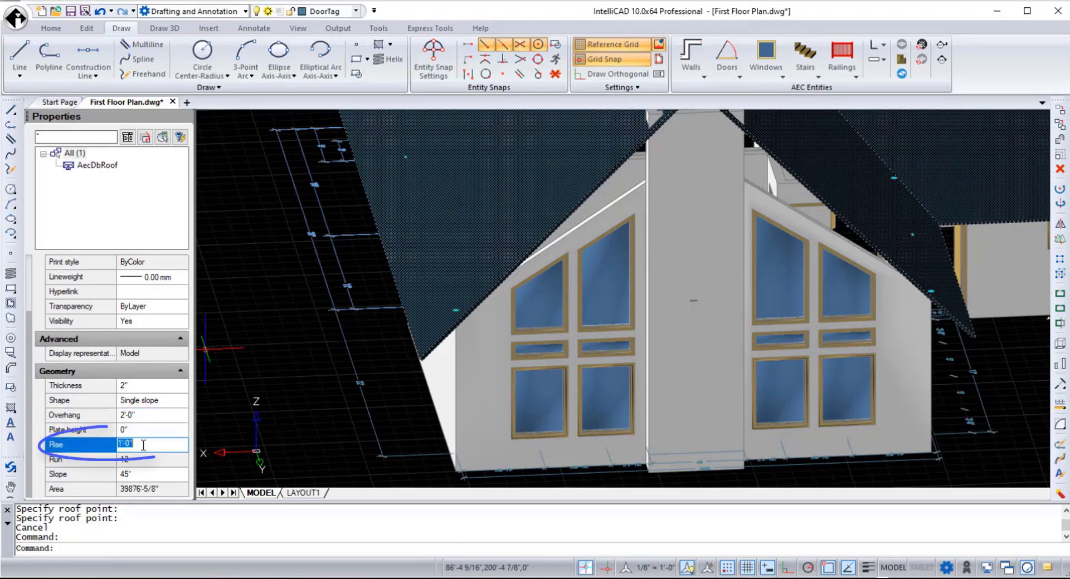
text(8)
key(Return)
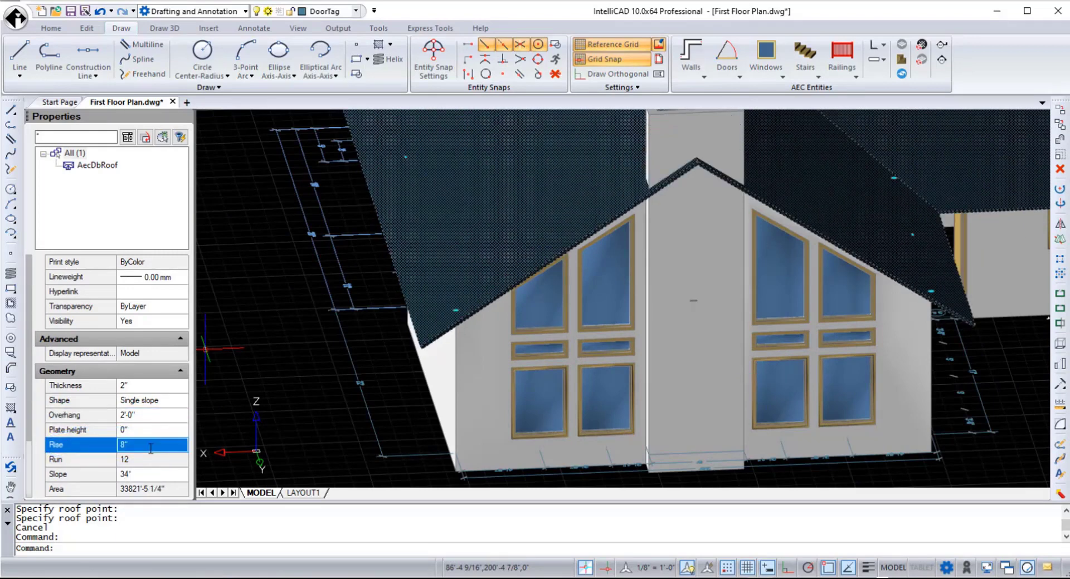
key(Escape)
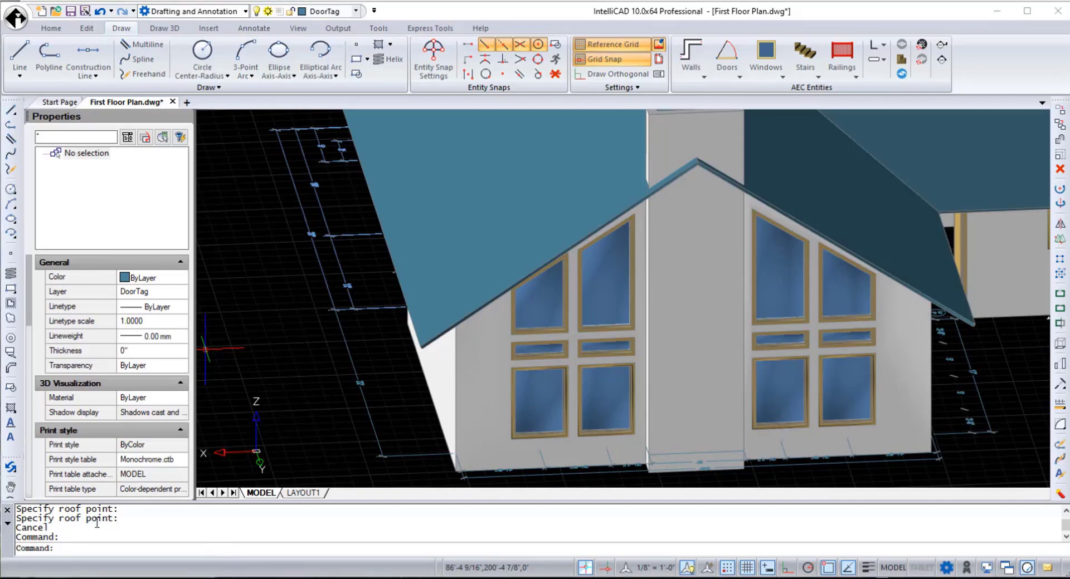
Step: Try to stretch the roof's eave edge beside the bay window outward from its midpoint grip
shift+middle_drag(528, 369, 808, 428)
scroll(805, 428, down, 5)
scroll(762, 425, up, 1)
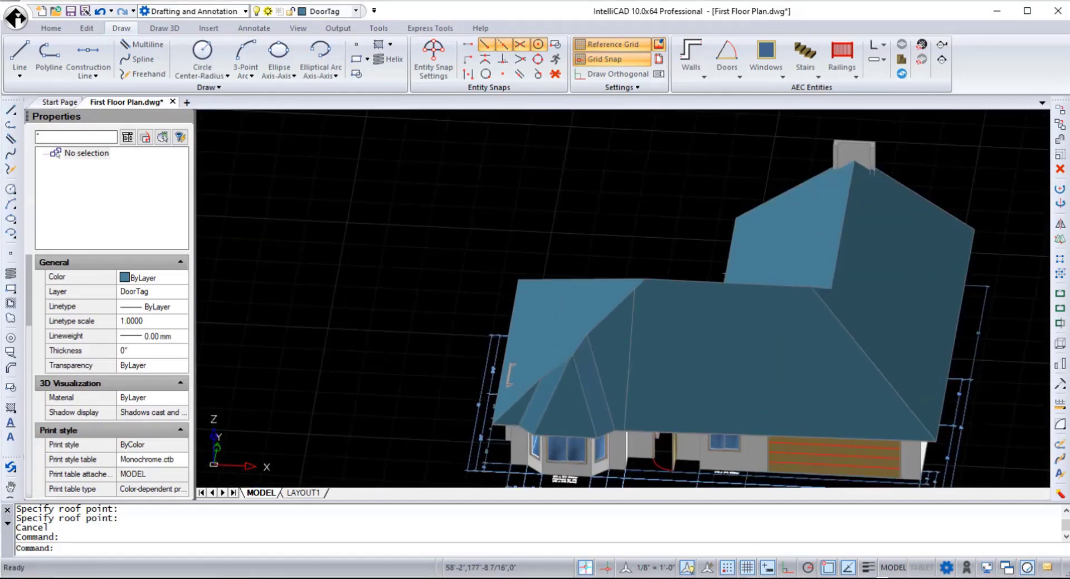
shift+middle_drag(706, 412, 791, 419)
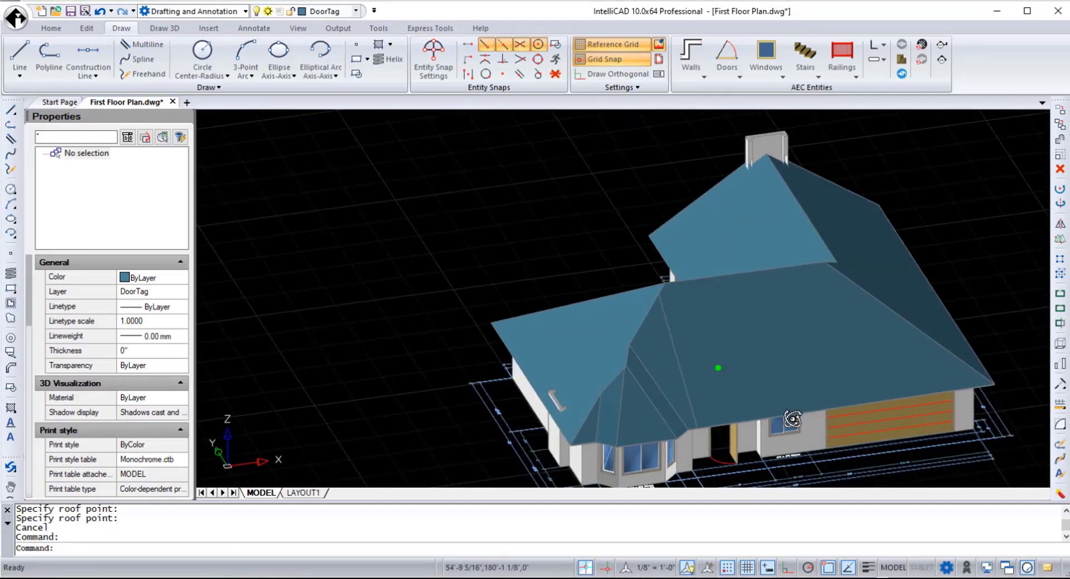
click(596, 368)
click(617, 396)
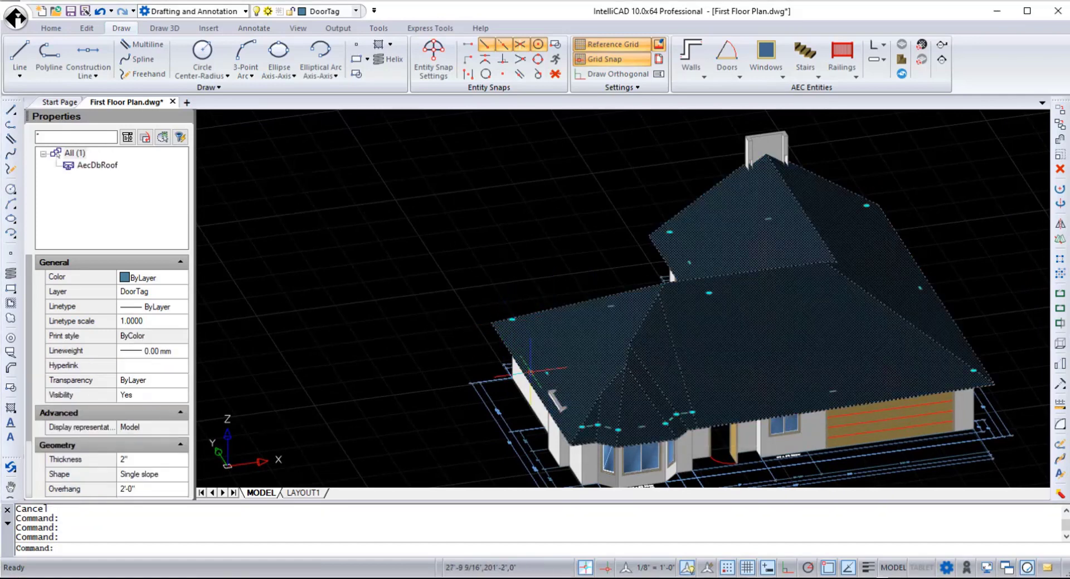
click(547, 373)
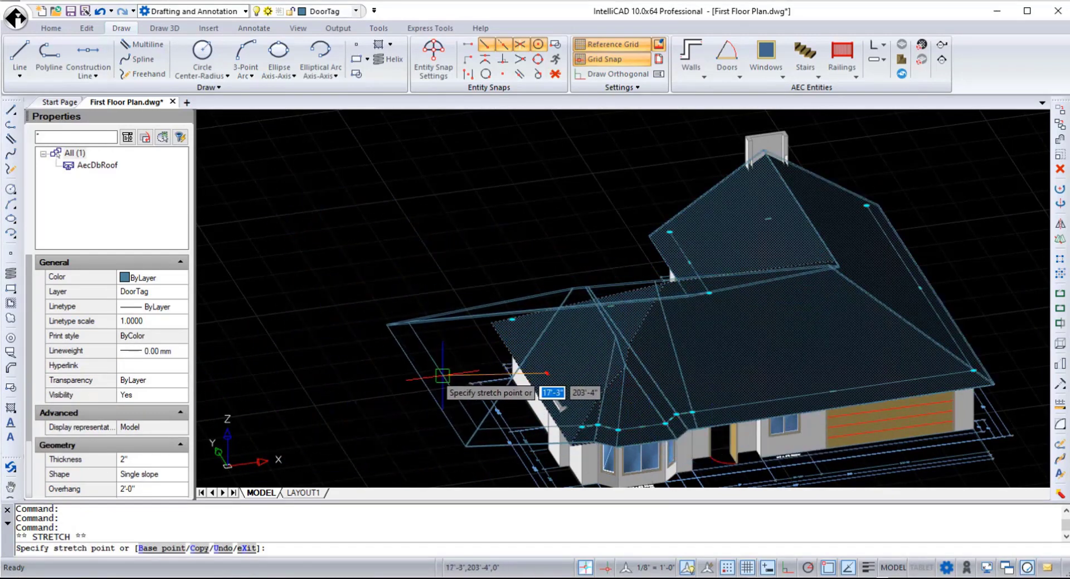
key(Escape)
click(833, 392)
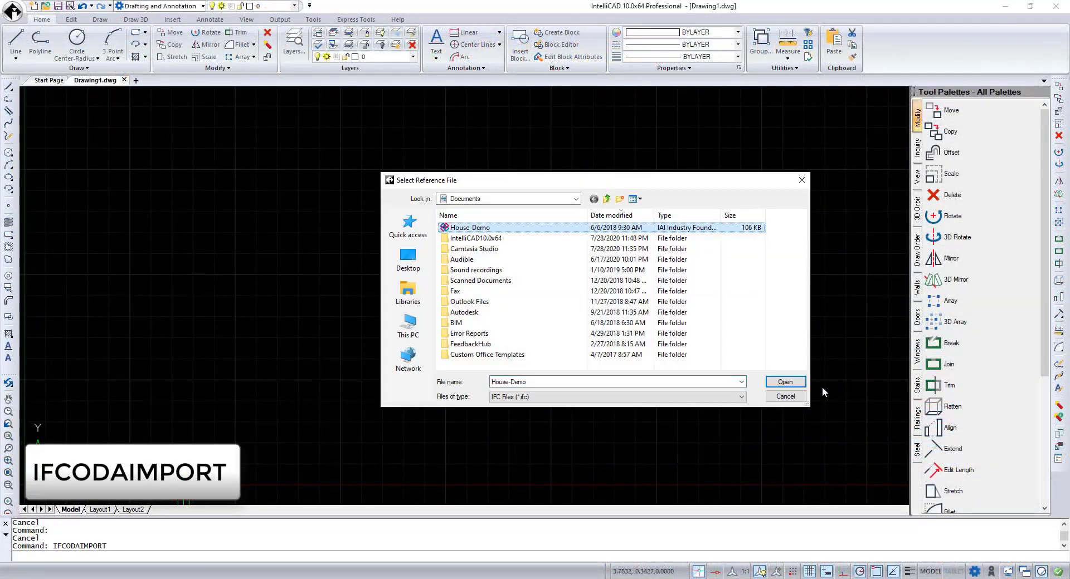
Step: Import the House-Demo IFC file near the origin with scale factor 1 and rotation 0
click(785, 382)
click(157, 443)
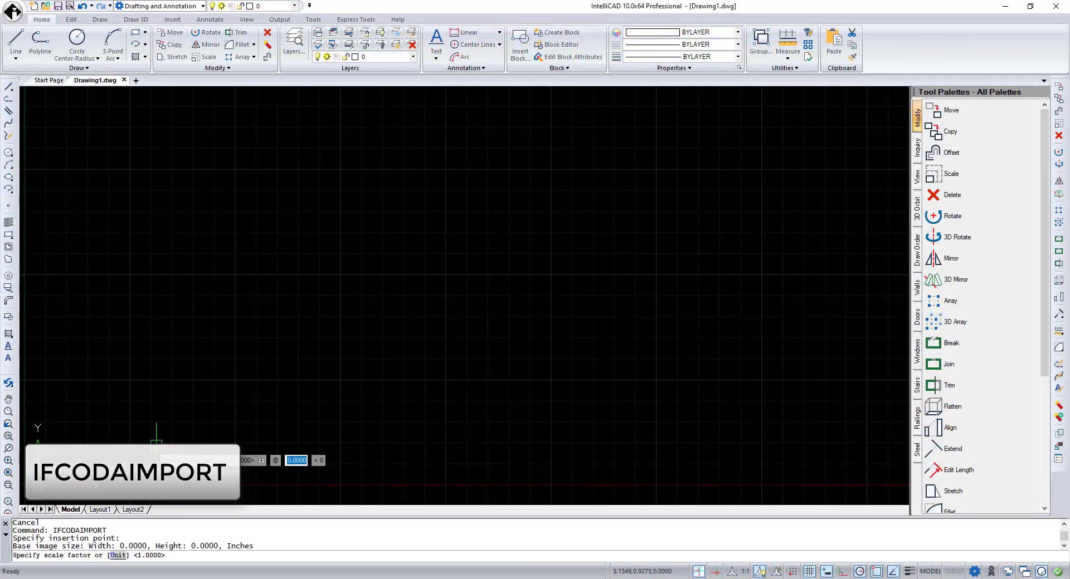
key(Return)
key(Return)
Step: Examine the whole imported house from an angled 3D viewpoint with the entity properties displayed
text(z)
key(Return)
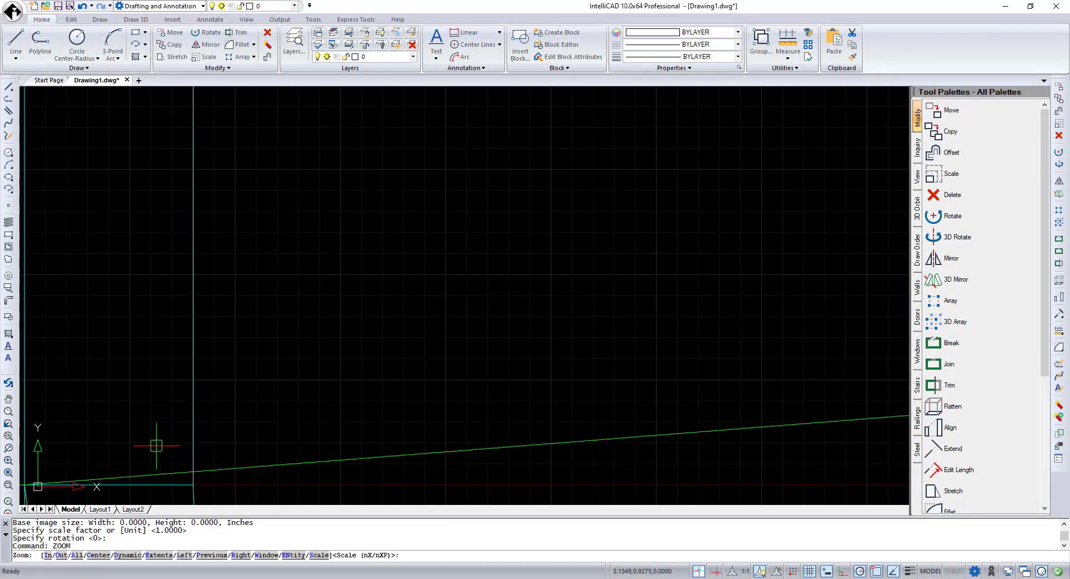
text(e)
key(Return)
key(ctrl+1)
text(3do)
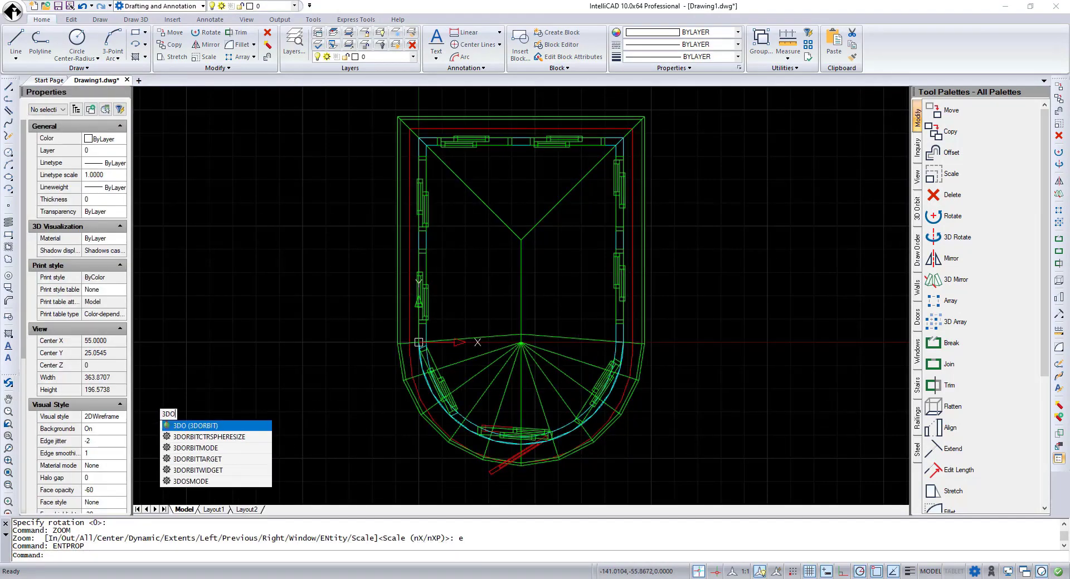
key(Return)
drag(362, 434, 552, 395)
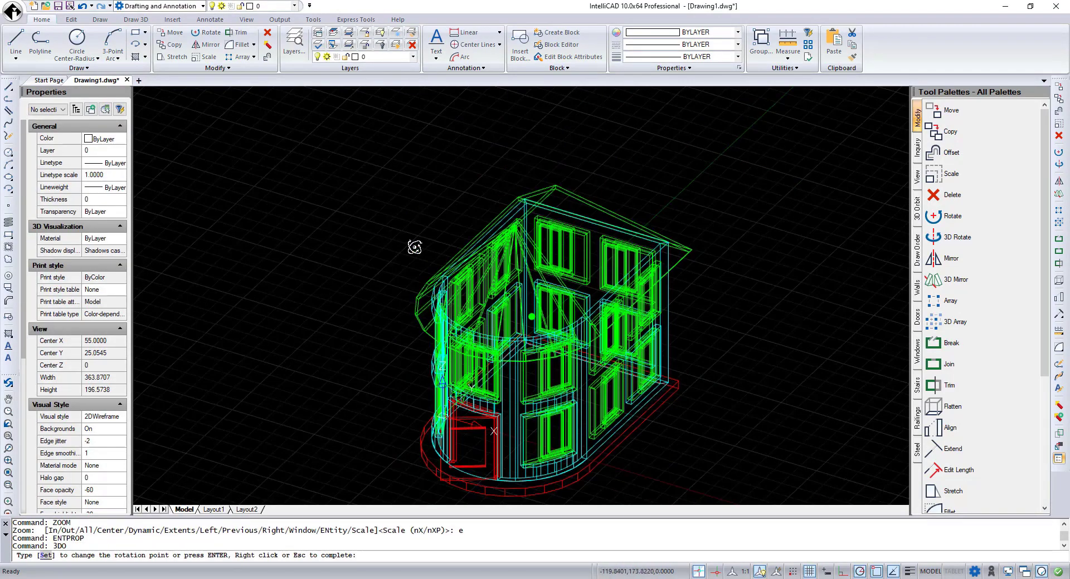
key(Return)
Step: Check the current value of the BIMUNITS variable
text(bimunits)
key(Return)
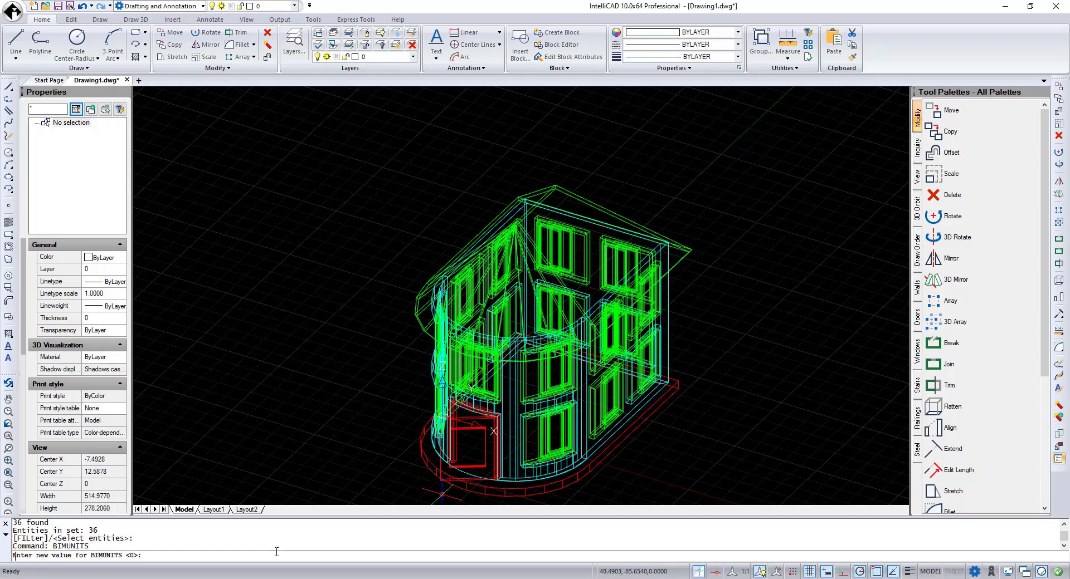
key(Escape)
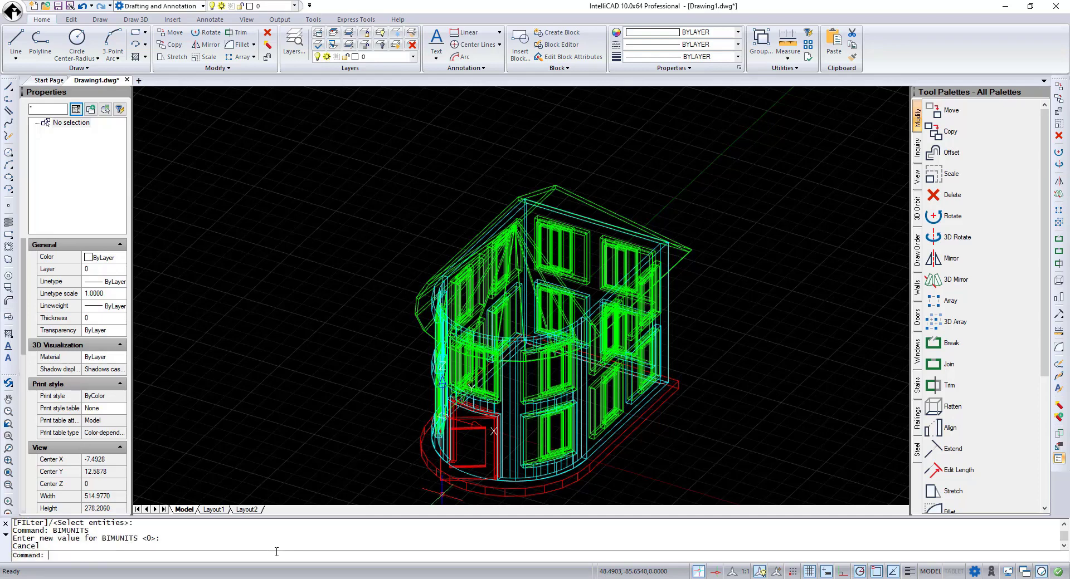
Step: Run BIMEXPLODE on all entities of the imported house
text(BIM)
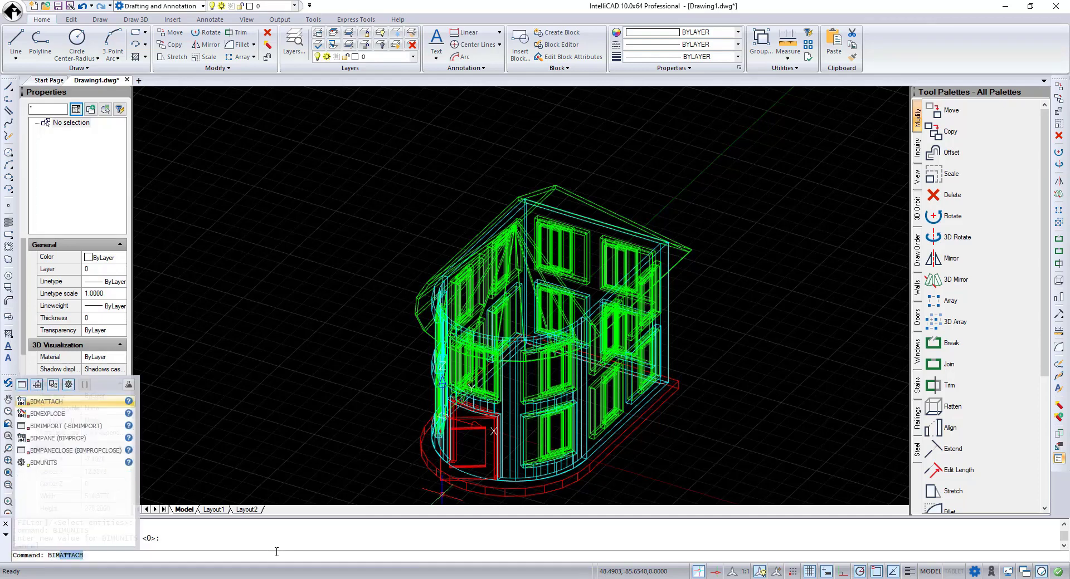
text(EXPLODE)
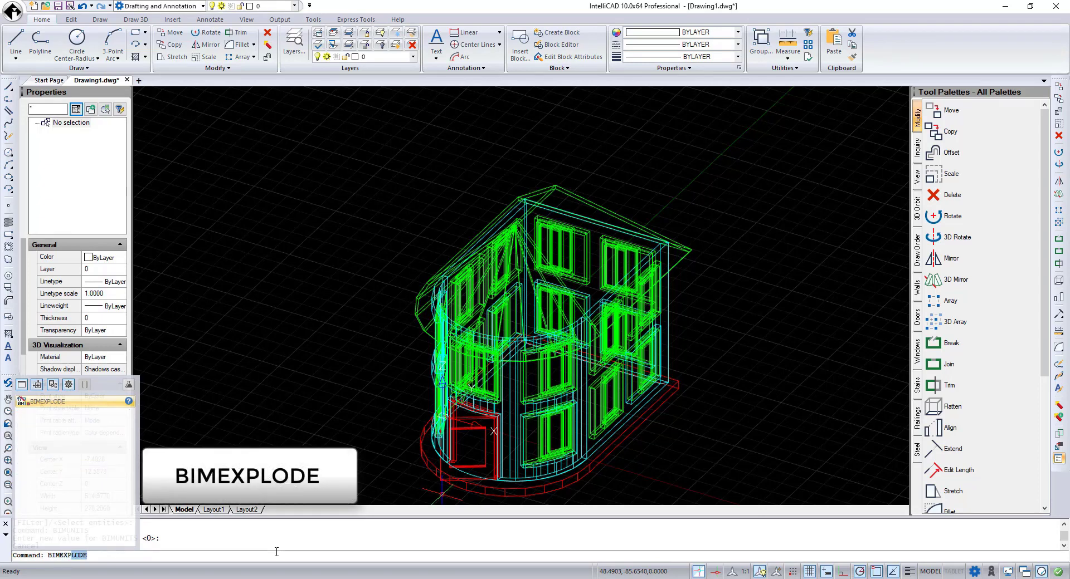
key(Return)
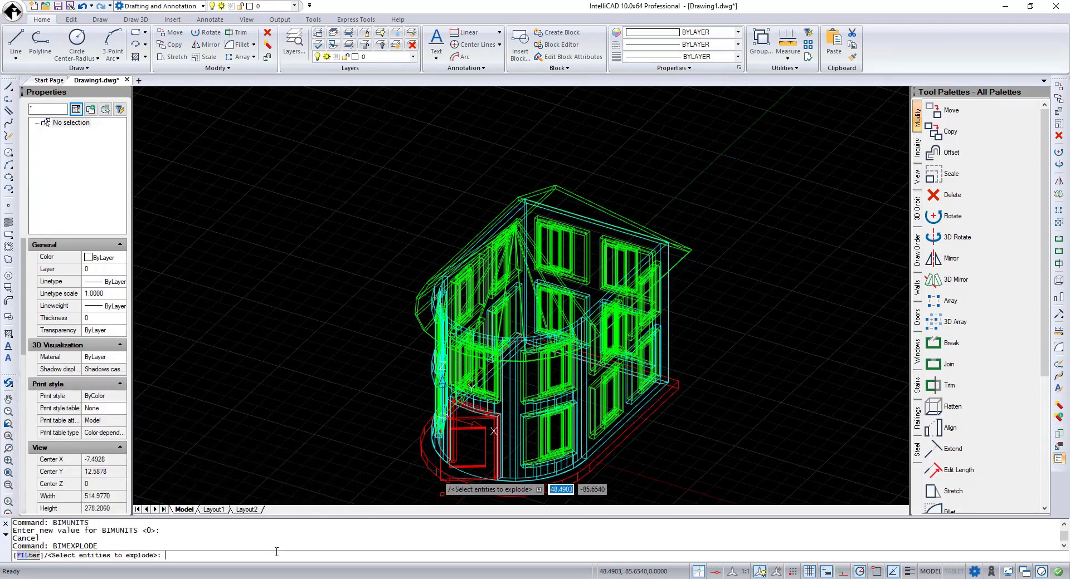
key(ctrl+a)
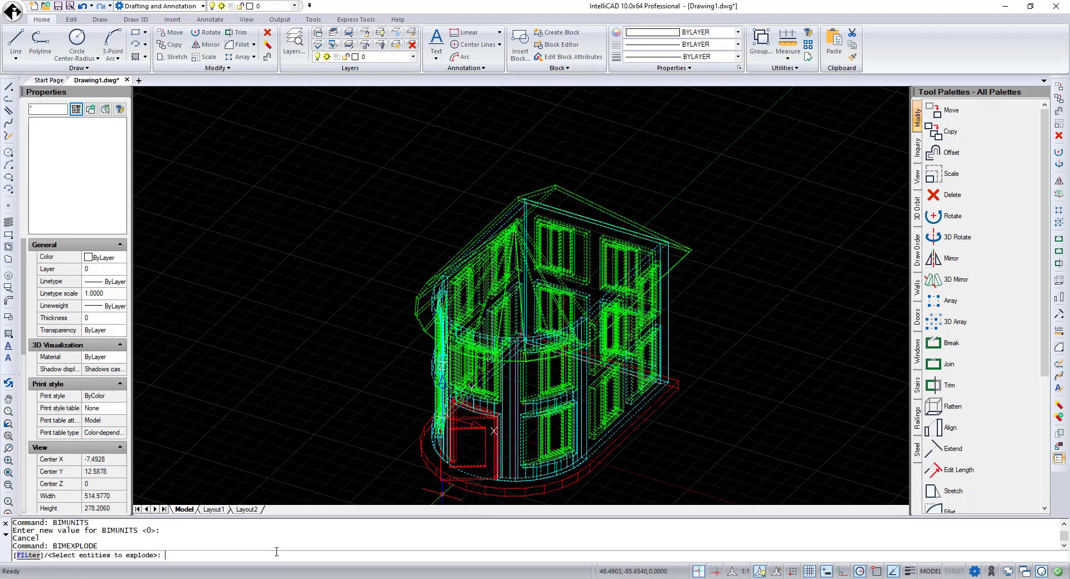
key(Return)
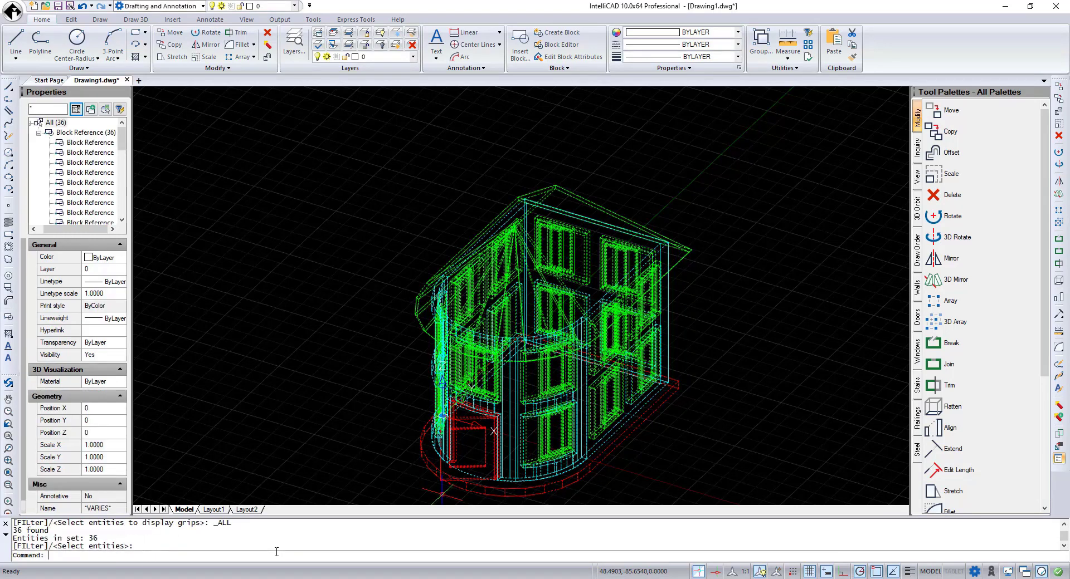
click(1063, 524)
click(1064, 524)
click(1063, 524)
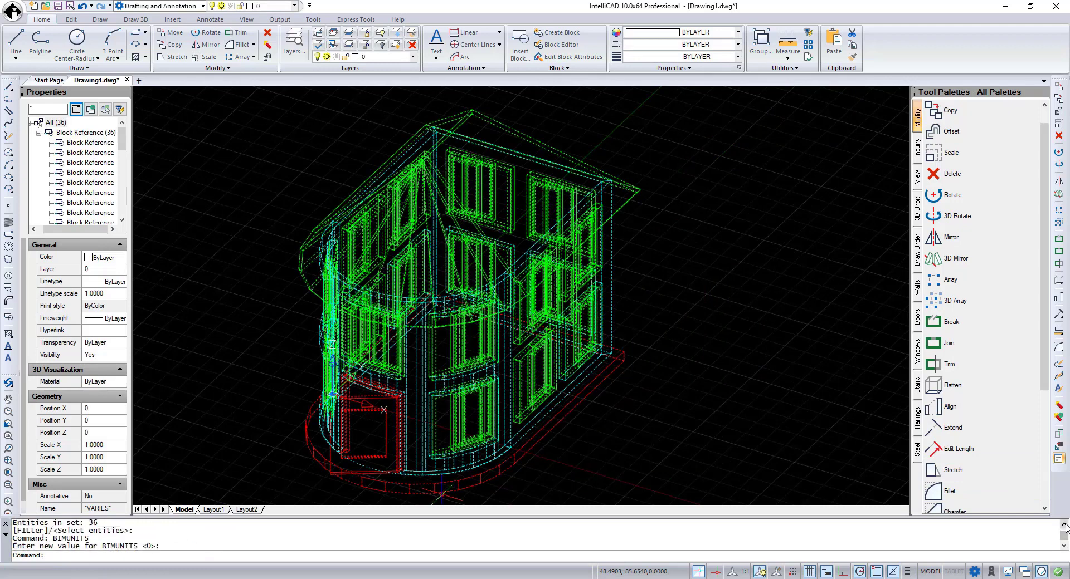
click(80, 556)
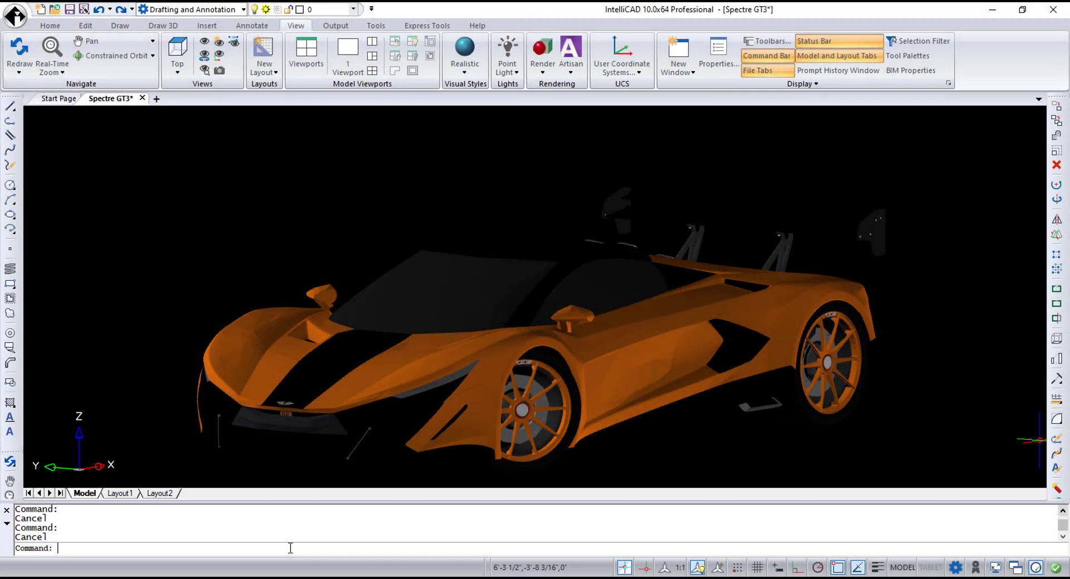
Step: Give the car model's view a solid background in color 128,128,128 with the BACKGROUND command
text(BACKGROUND)
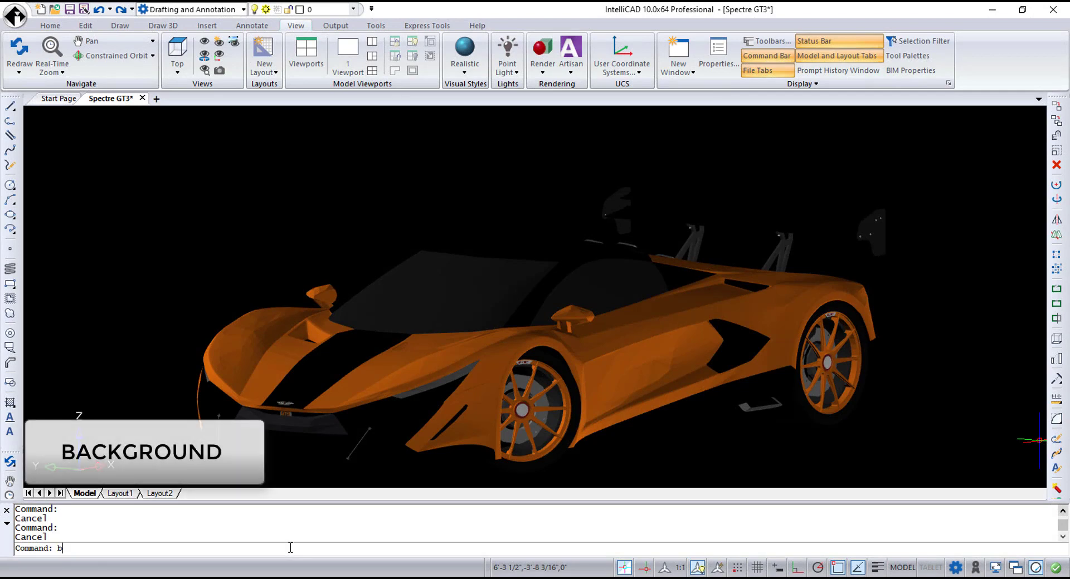
key(Return)
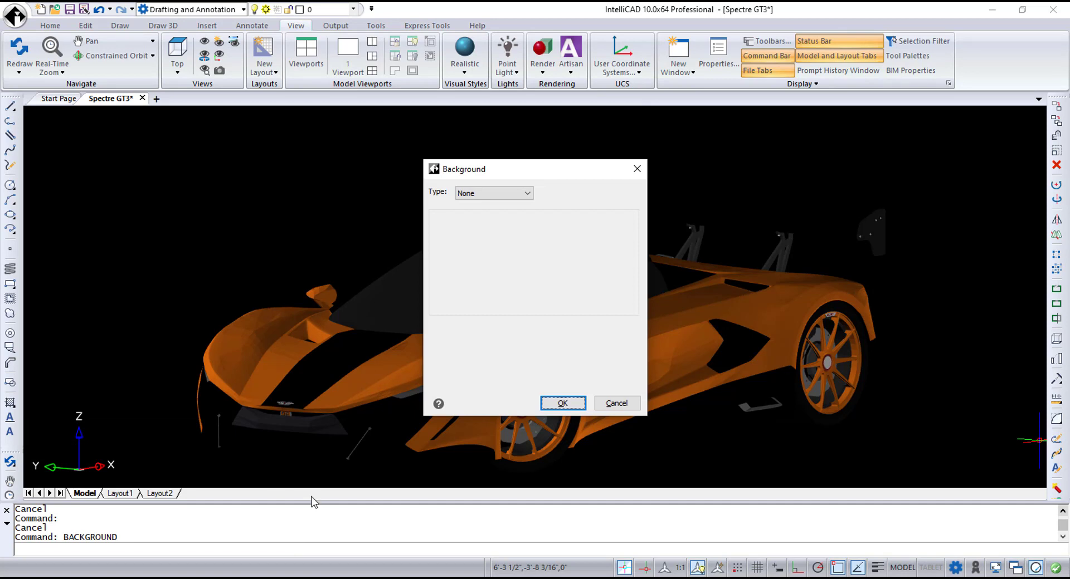
click(527, 193)
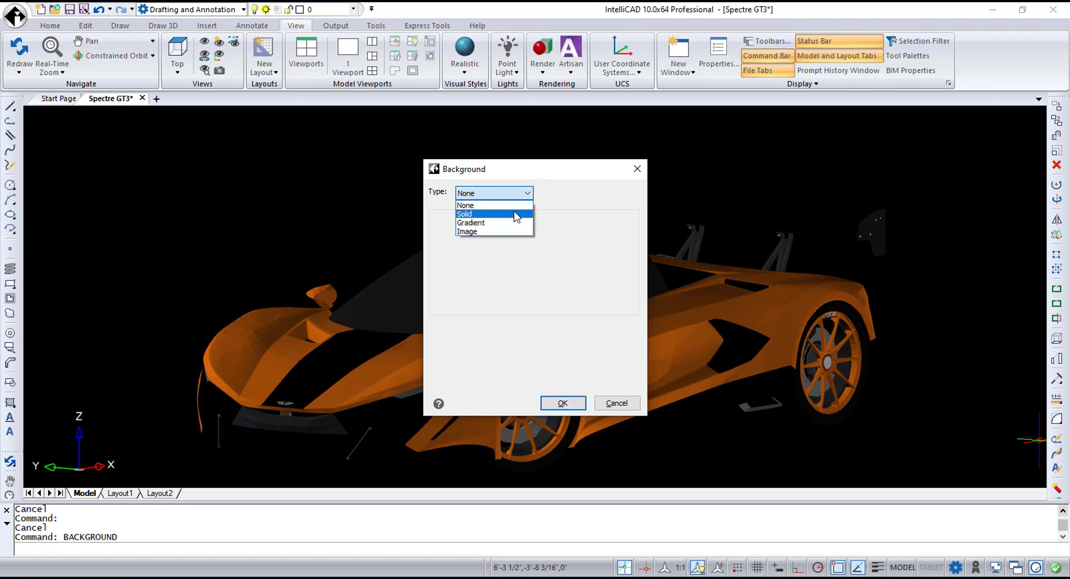
click(518, 214)
click(563, 403)
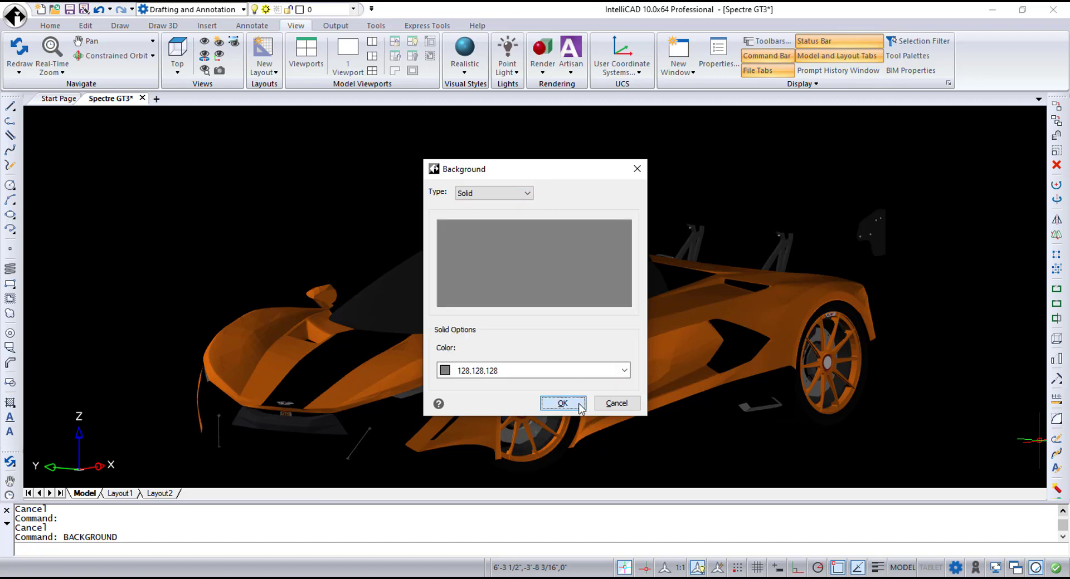
Step: Change the background type to Gradient with the three-color option and apply it
key(Return)
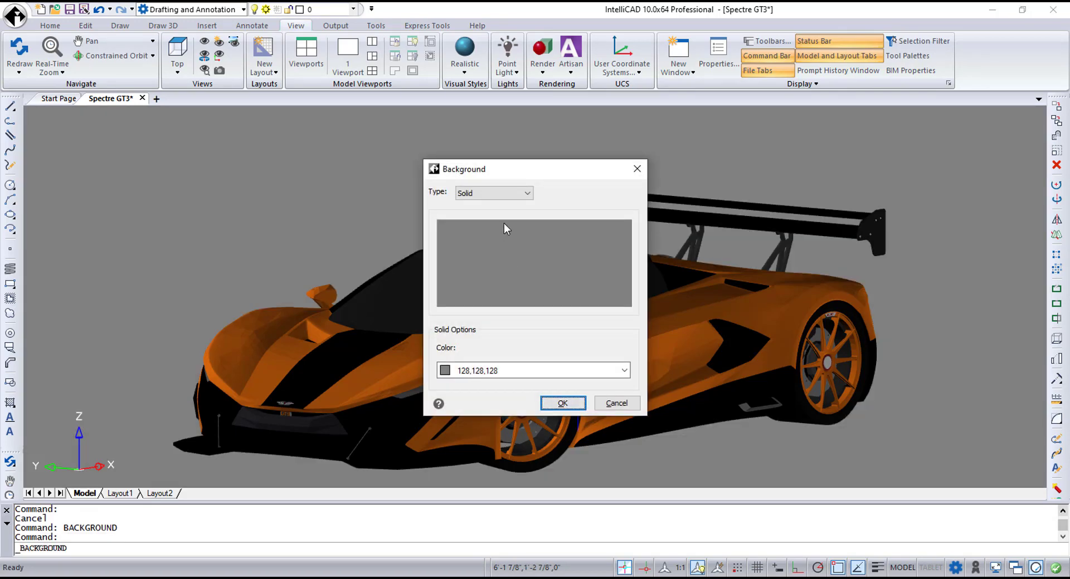
click(527, 194)
click(508, 222)
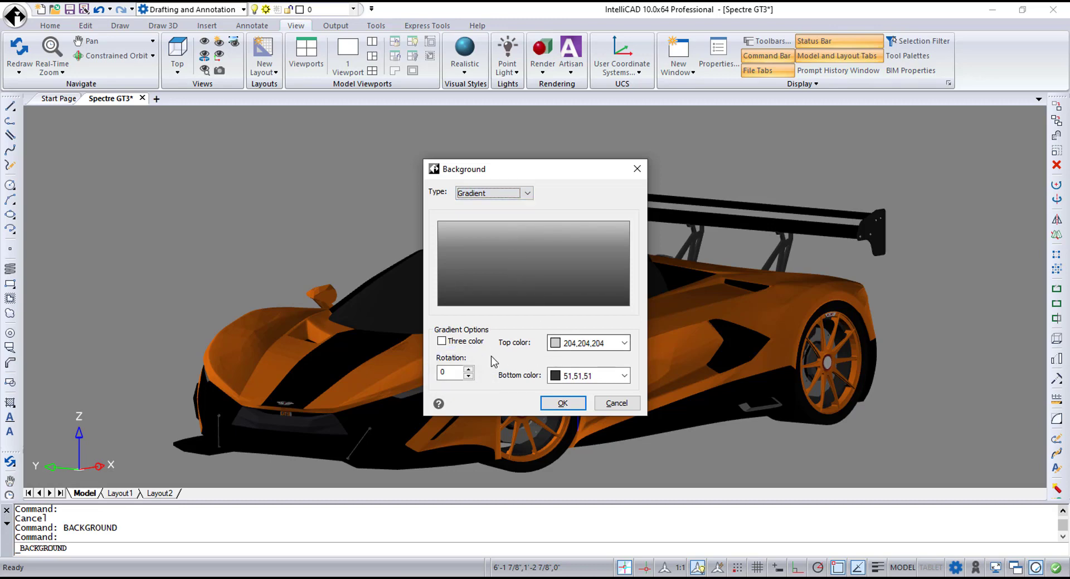
click(447, 345)
click(563, 403)
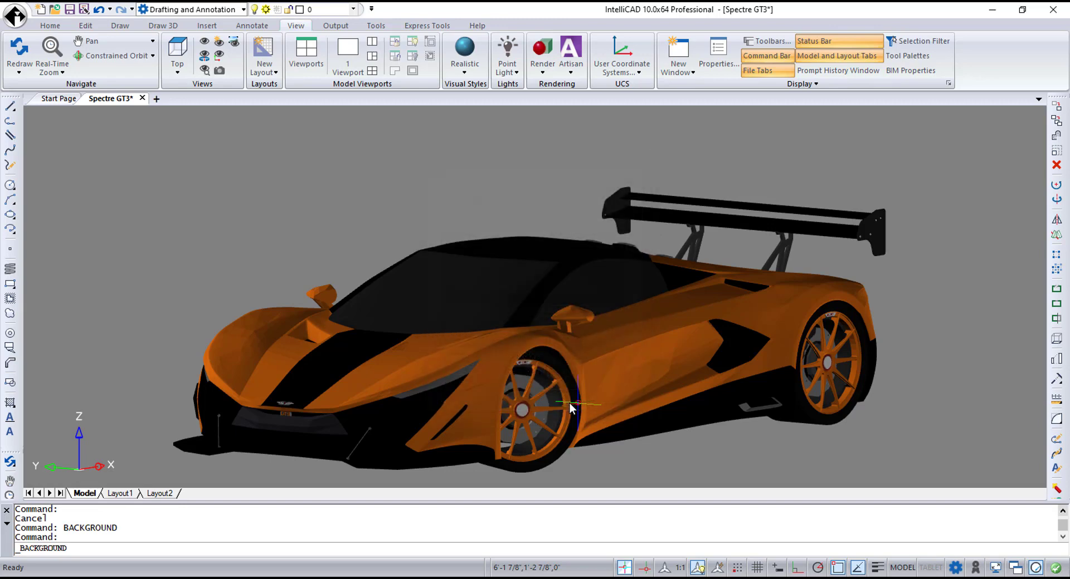
Step: Change the background type to Image, pick the park photo as the image file, and apply it behind the car
key(Return)
click(528, 195)
click(507, 228)
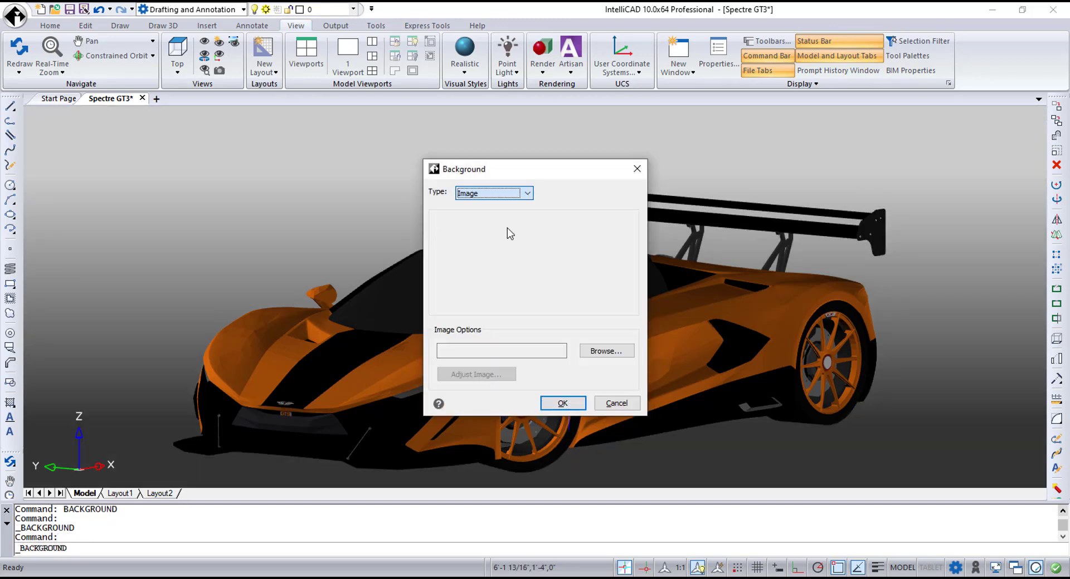
click(606, 351)
click(594, 237)
click(834, 401)
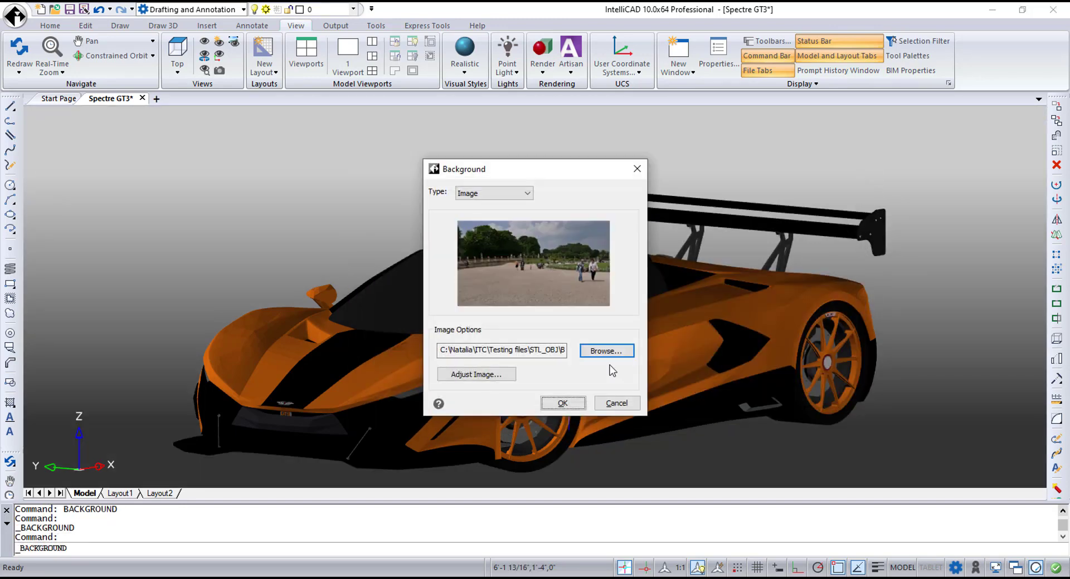
click(560, 403)
middle_drag(577, 341, 506, 379)
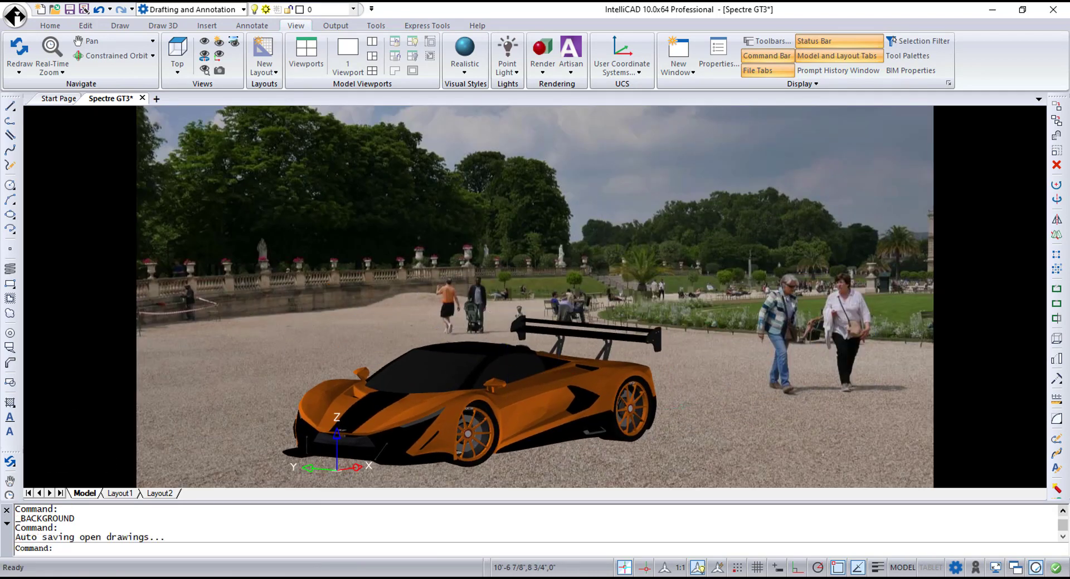
Step: Try the Stretch, Tile and Center positions for the background photo in the Adjust Background Image settings
key(Return)
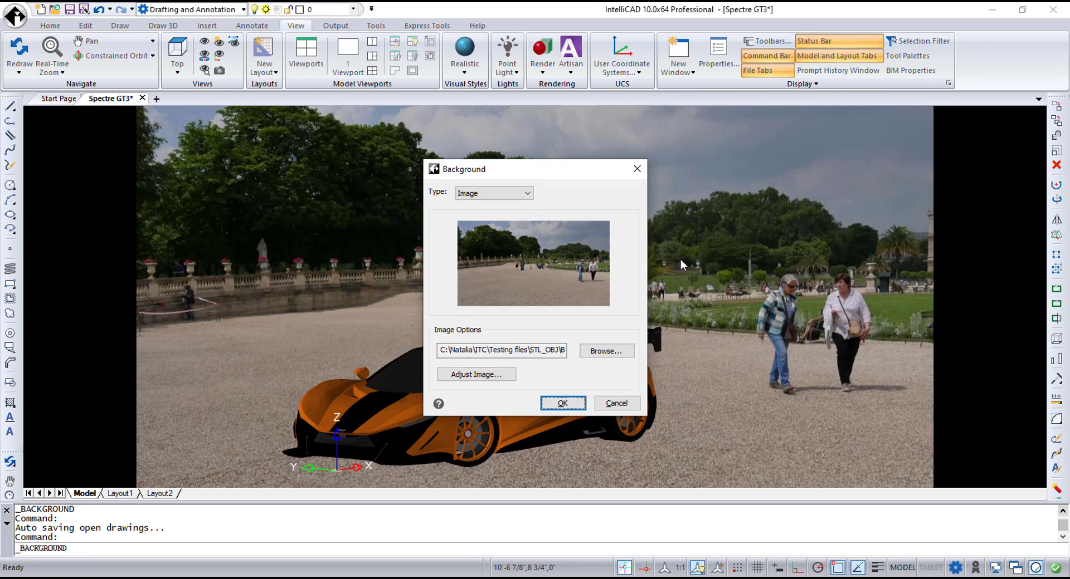
click(496, 374)
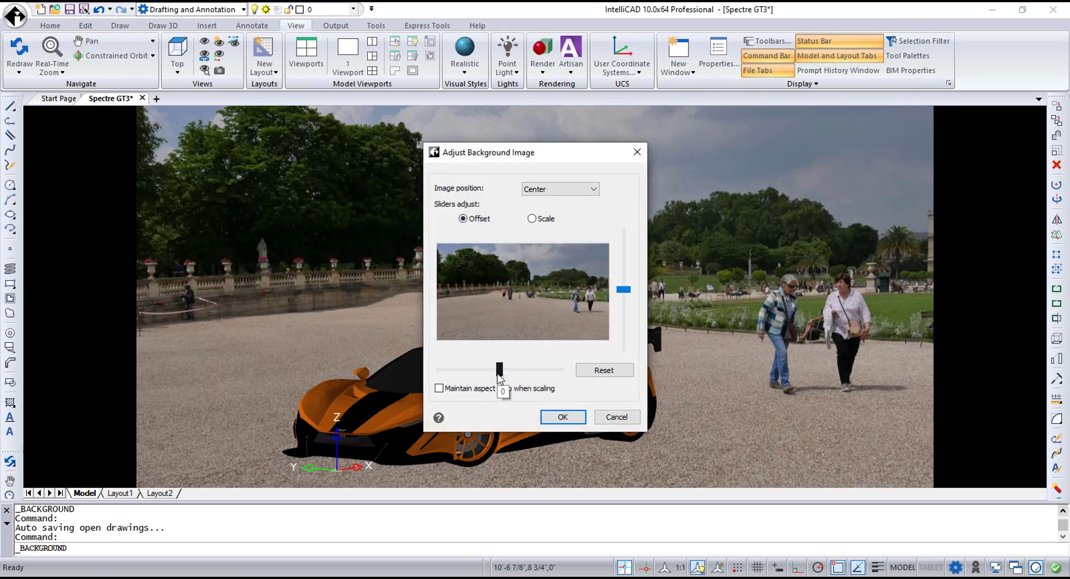
click(593, 194)
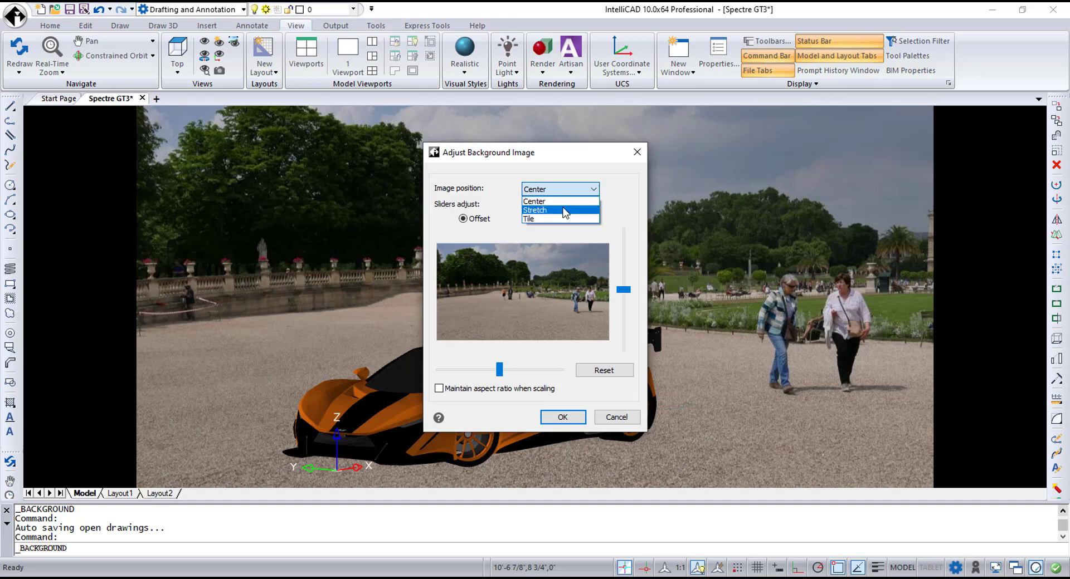
click(565, 209)
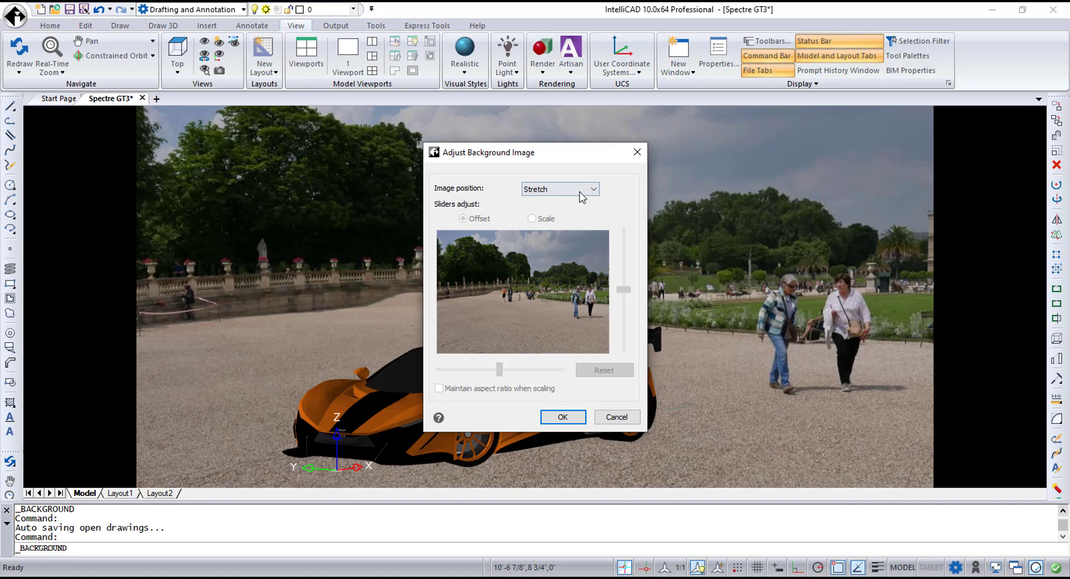
click(592, 190)
click(564, 219)
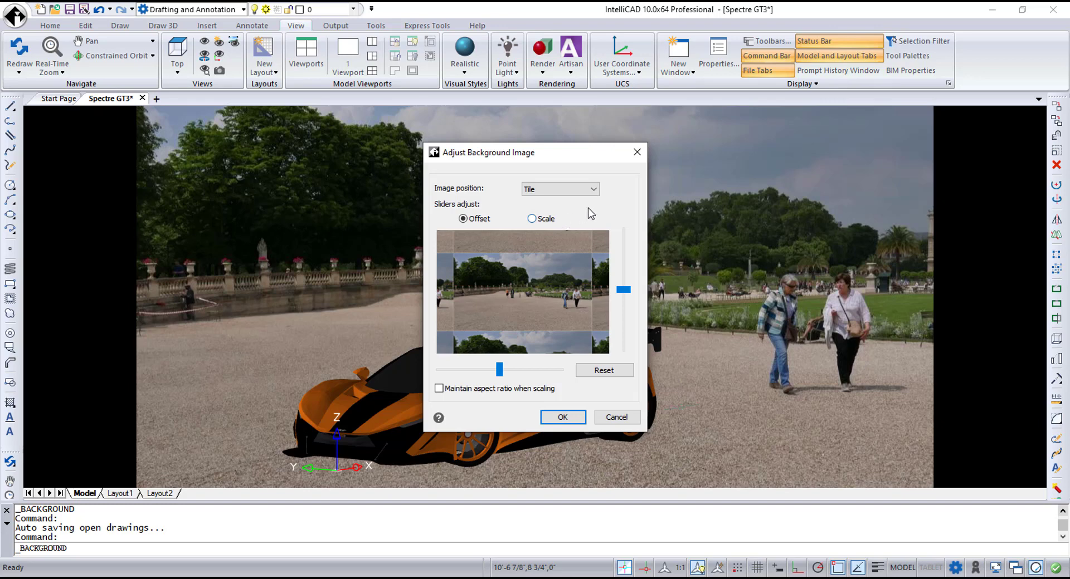
click(597, 192)
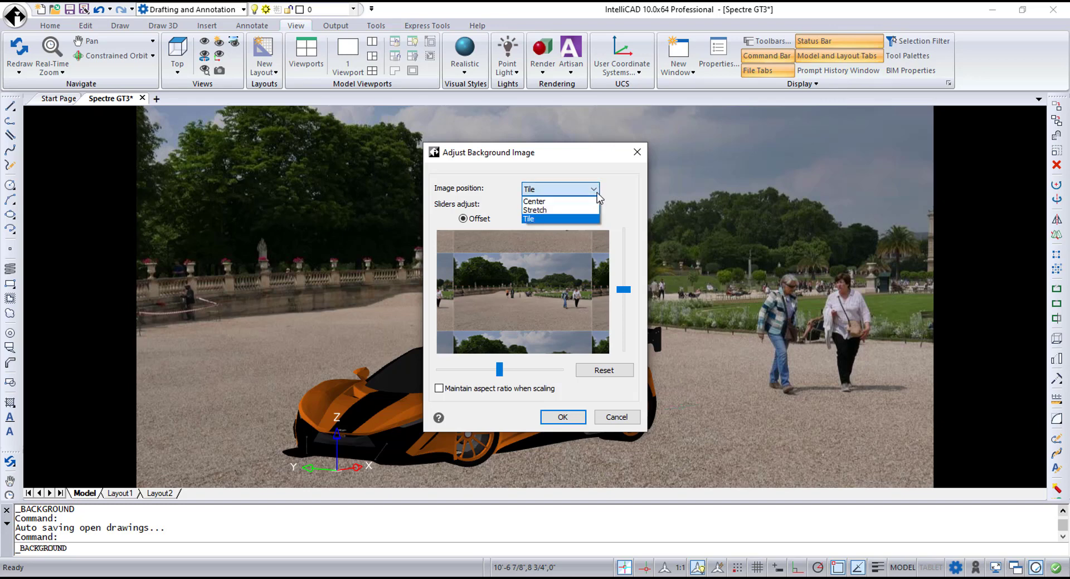
click(577, 202)
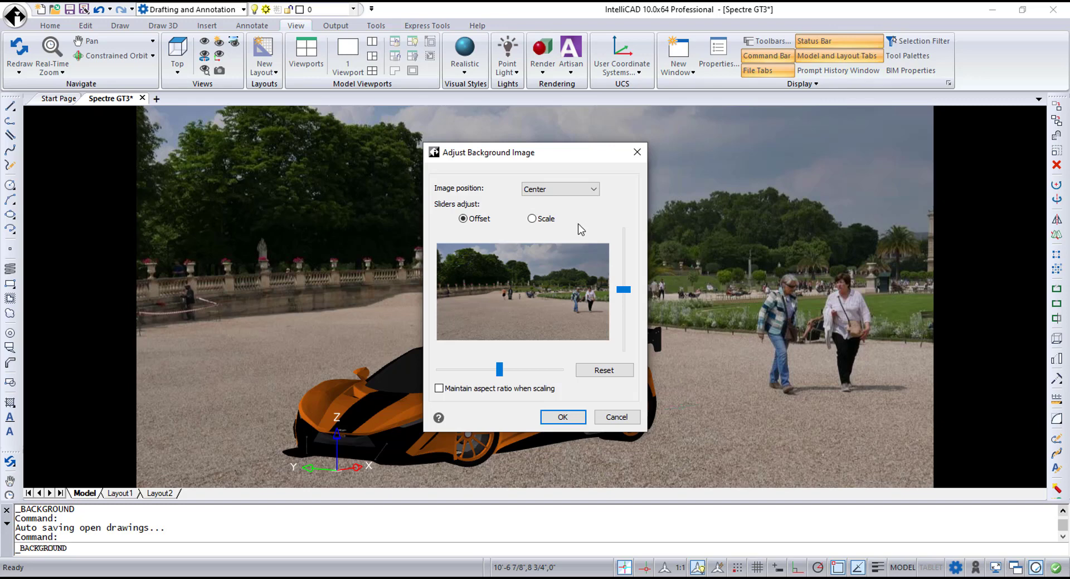
Step: Try scaling the background photo to 1.1 vertically, along the horizontal, and with its aspect ratio maintained, then discard the background changes
click(532, 220)
mouse_move(624, 297)
drag(624, 295, 628, 302)
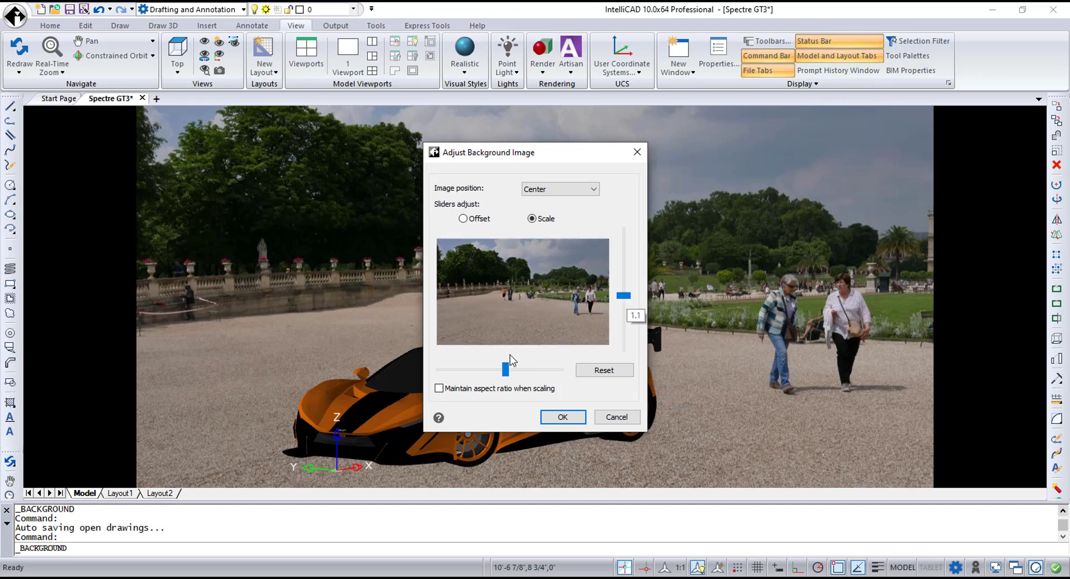
drag(506, 370, 508, 376)
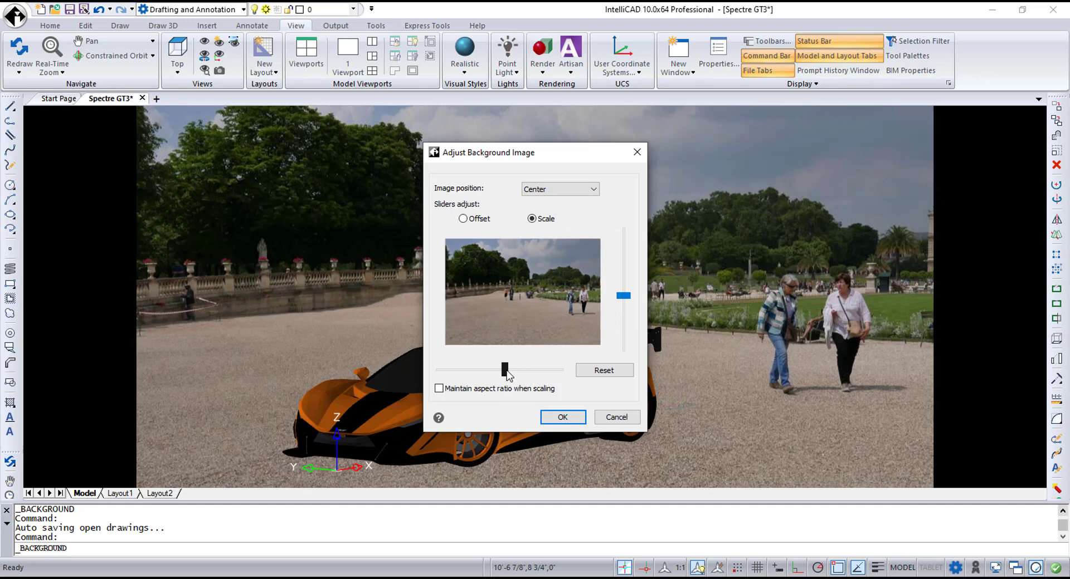
click(442, 391)
drag(504, 370, 509, 379)
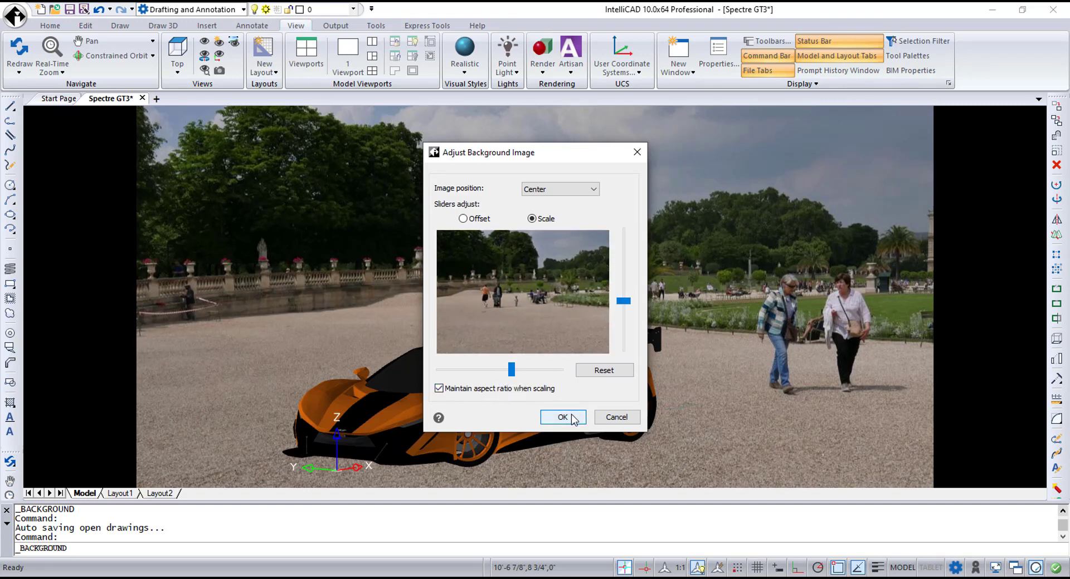
click(563, 418)
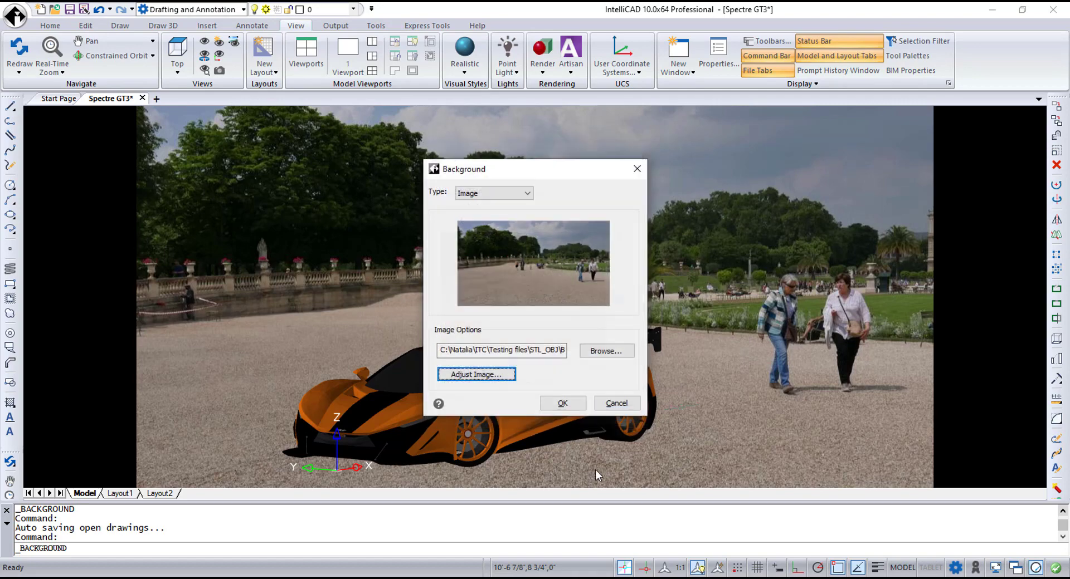
click(616, 404)
Step: Turn perspective on for the current view of the cube and sphere in the View Manager and shorten the lens length
text(VIEW)
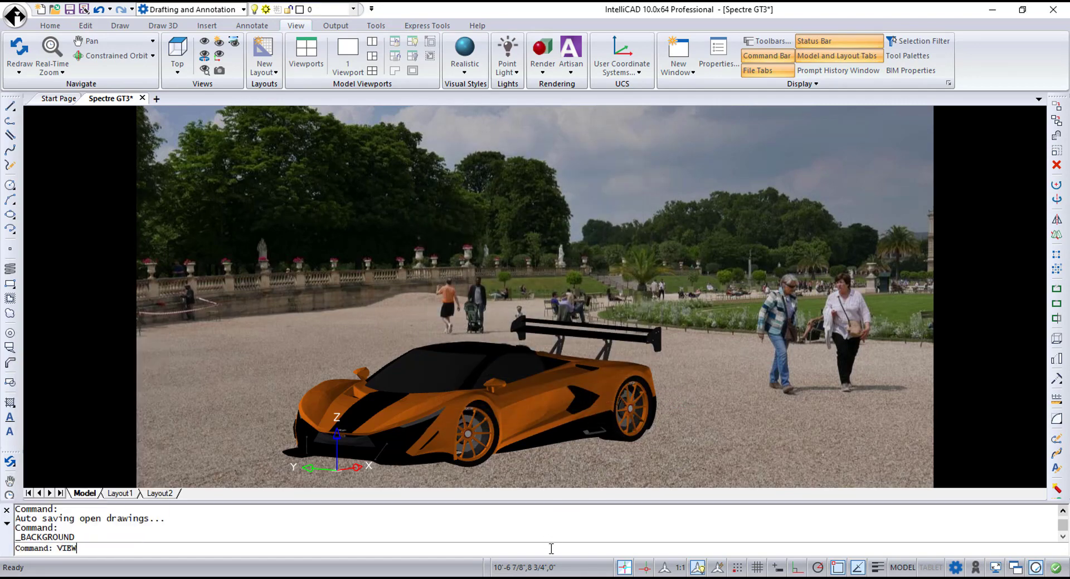
key(Return)
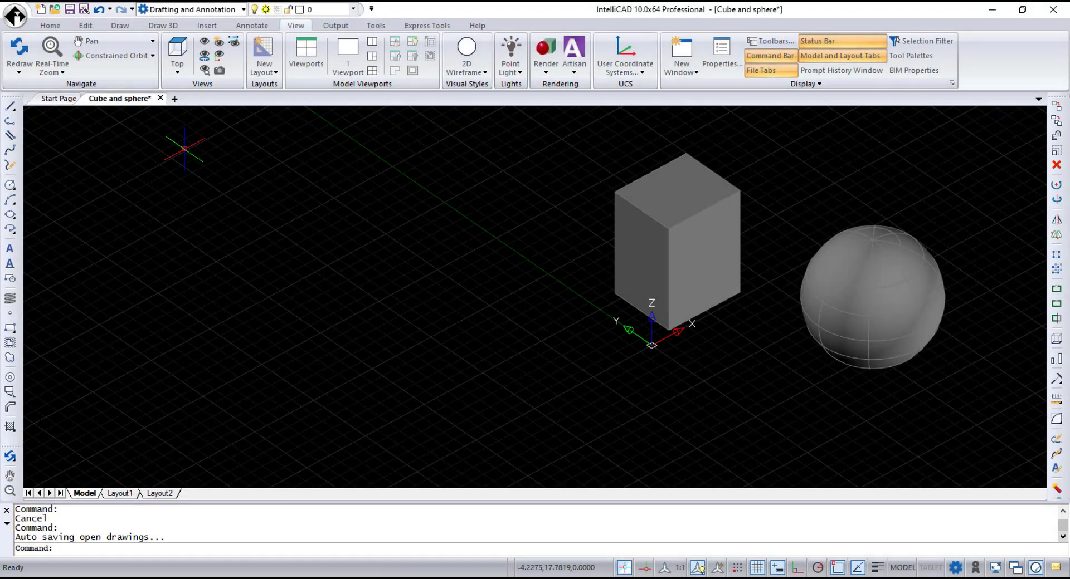
click(203, 53)
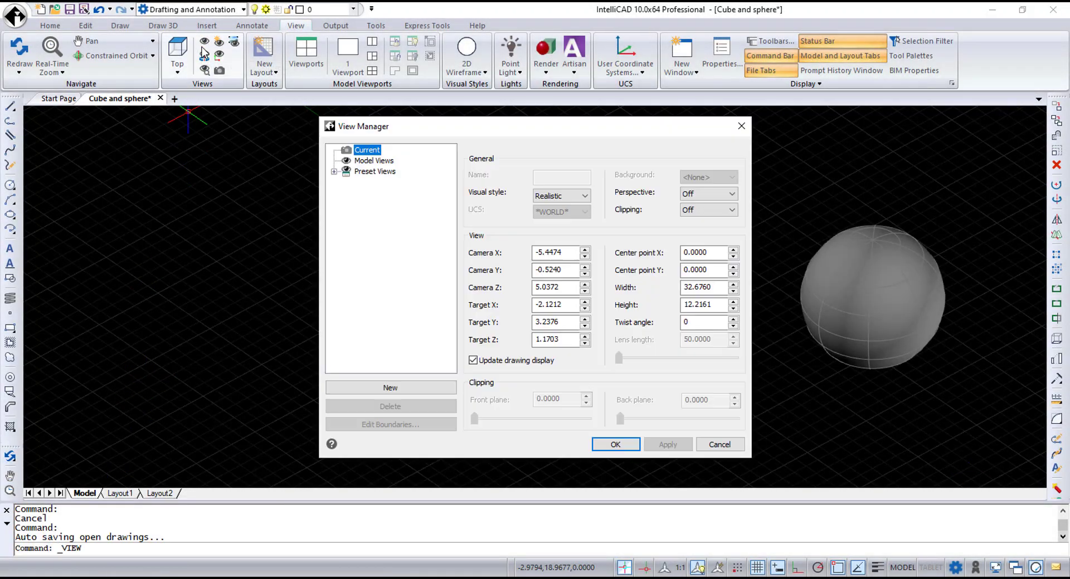
click(731, 195)
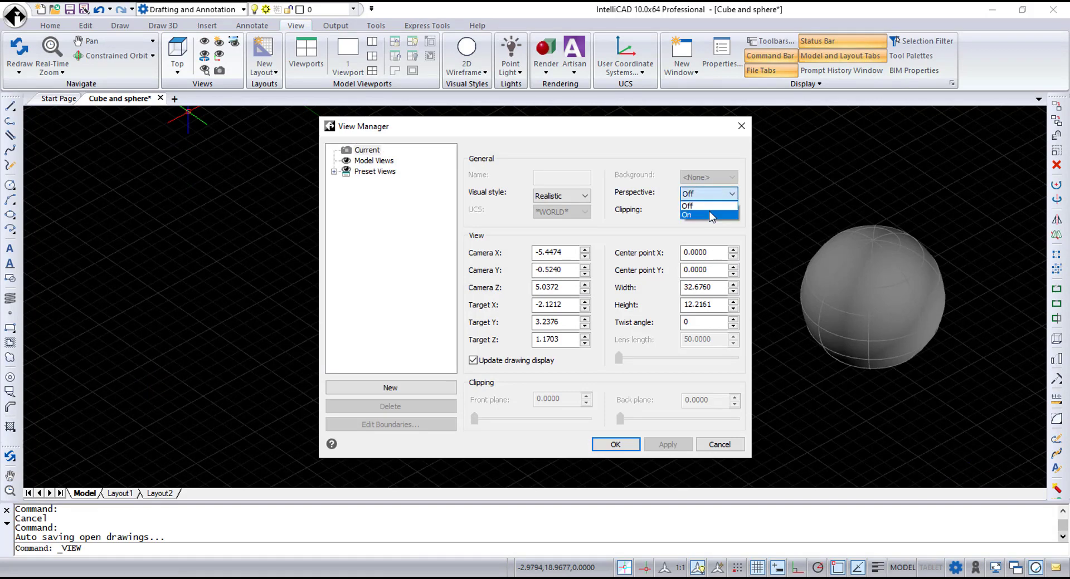
click(708, 215)
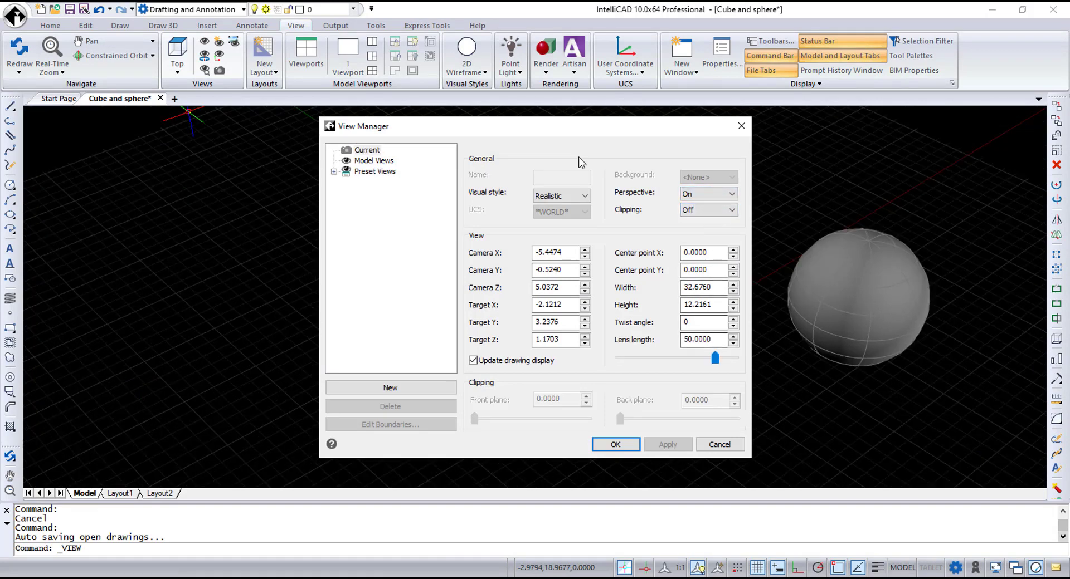
drag(579, 126, 302, 113)
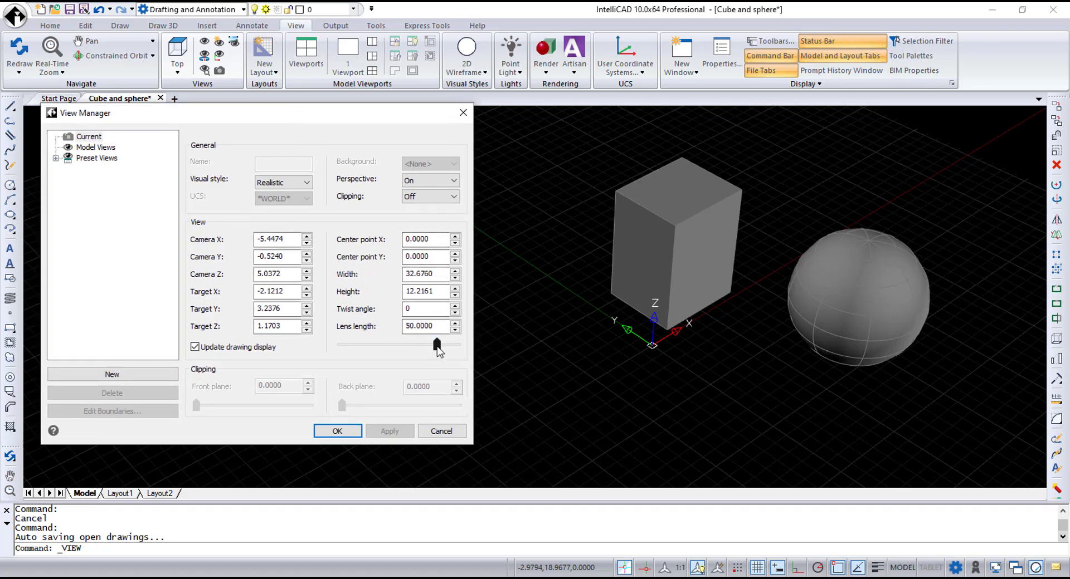
drag(438, 346, 354, 336)
drag(354, 336, 367, 337)
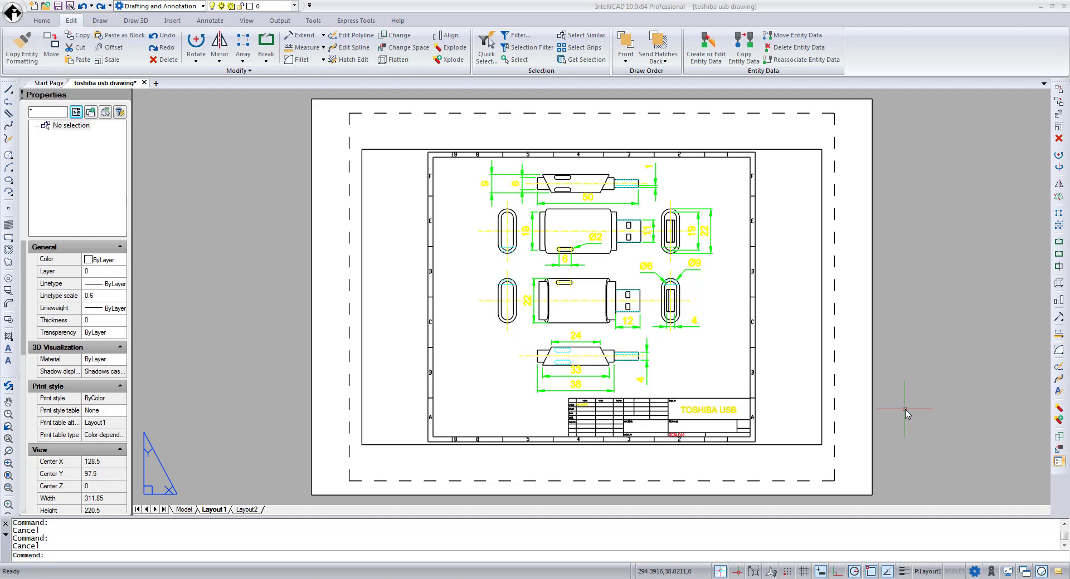
Step: Export Layout1 of the USB drawing to a model space drawing named toshiba usb drawing_Layout1 in AutoCAD 2018 format
right_click(215, 513)
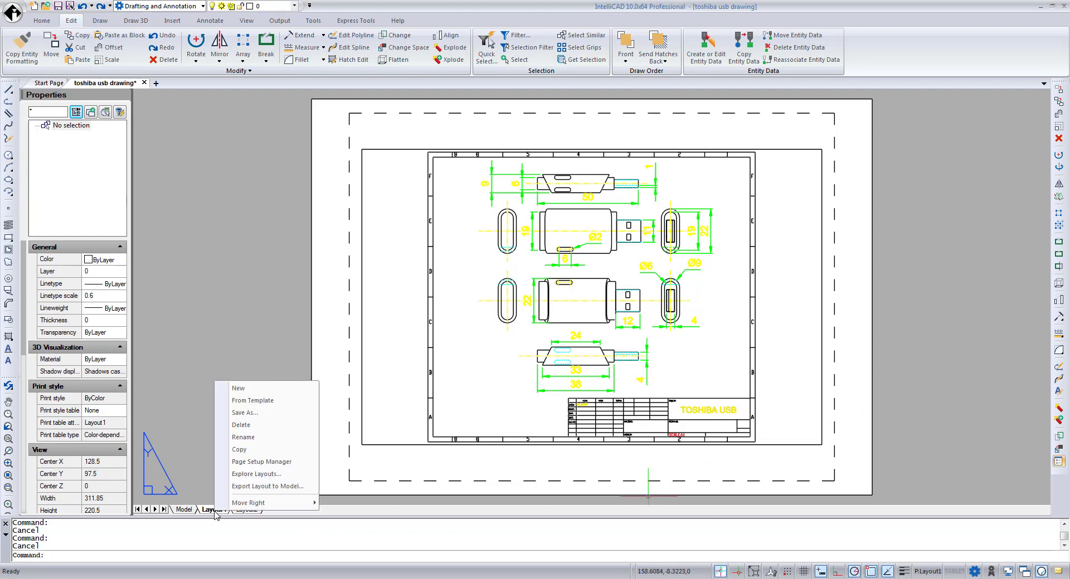
click(258, 486)
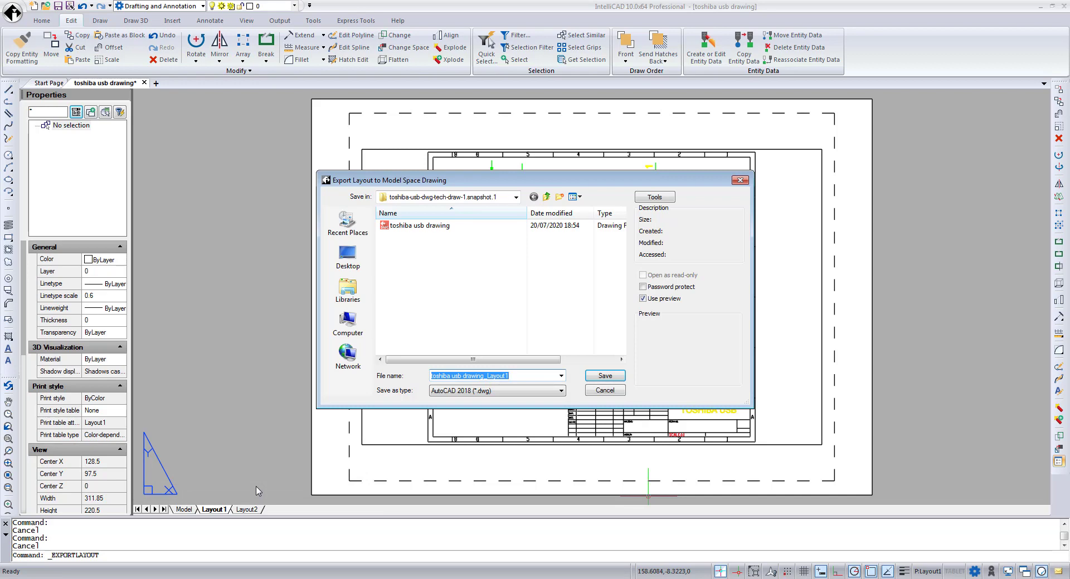
click(596, 381)
Step: Open the exported toshiba usb drawing_Layout1 file and window-select the USB views in model space
click(45, 6)
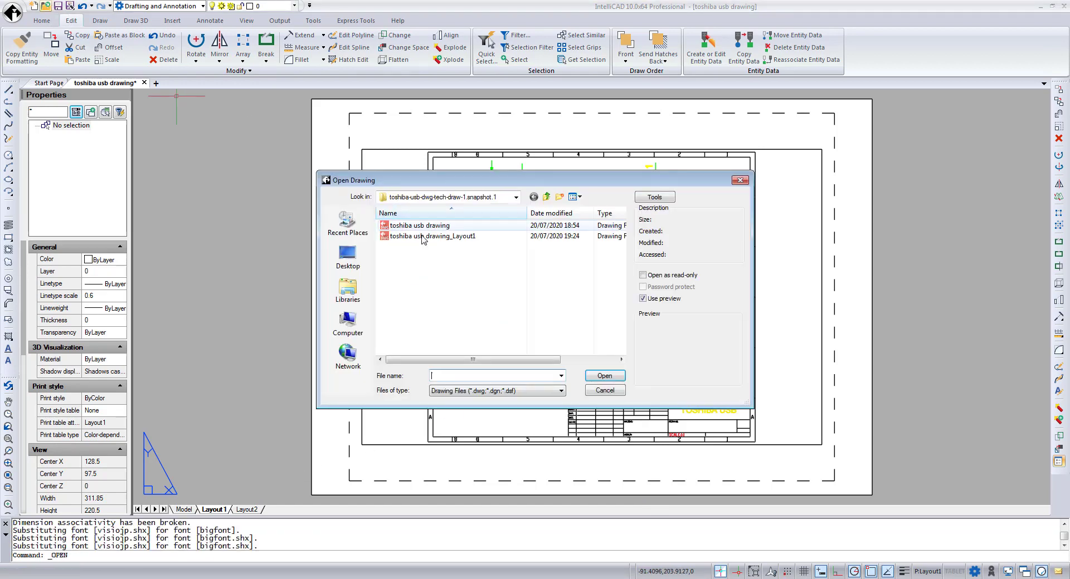
double_click(424, 238)
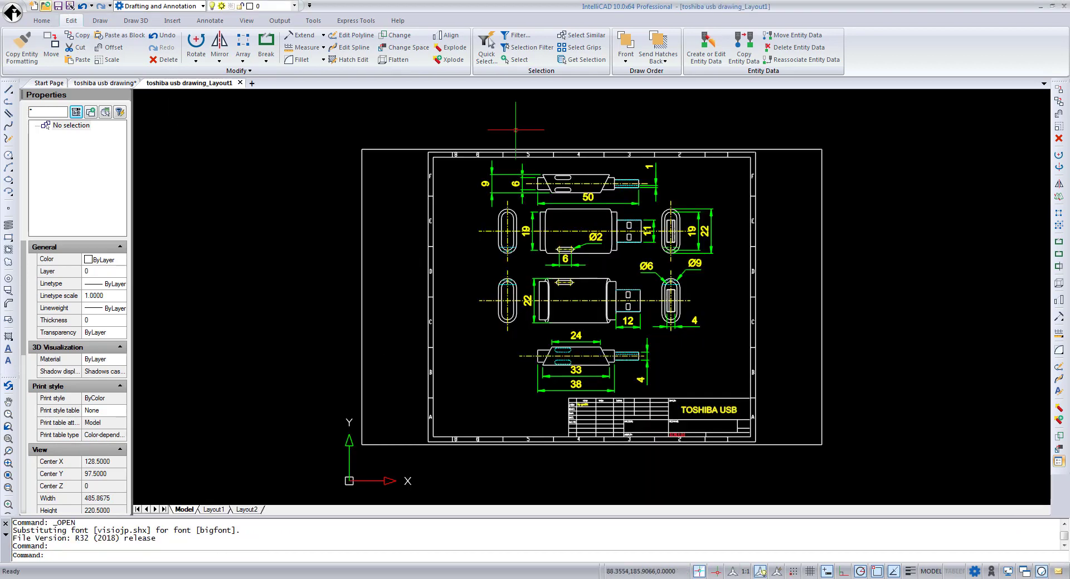
click(476, 163)
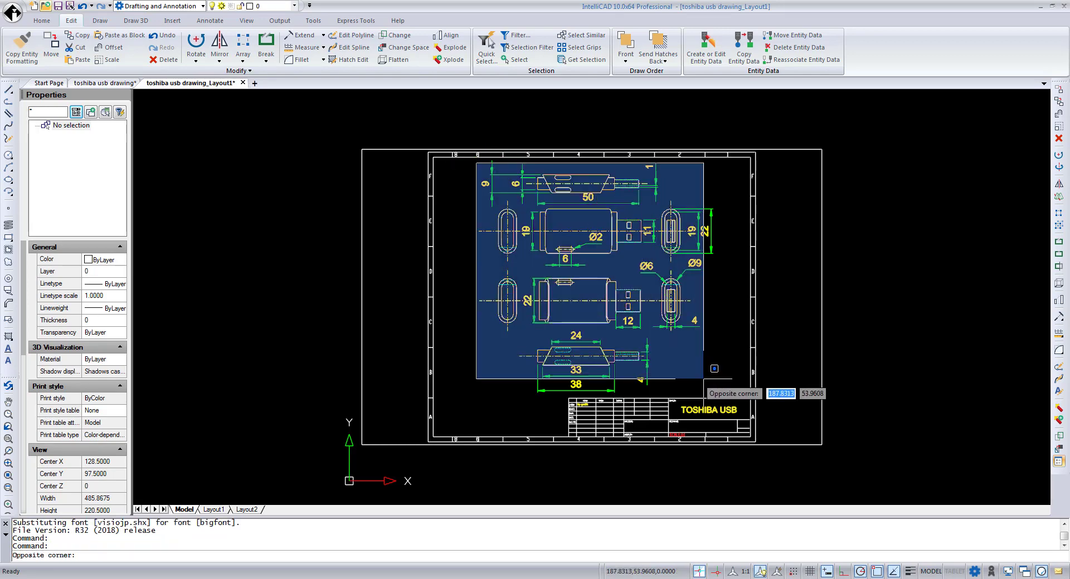
click(708, 384)
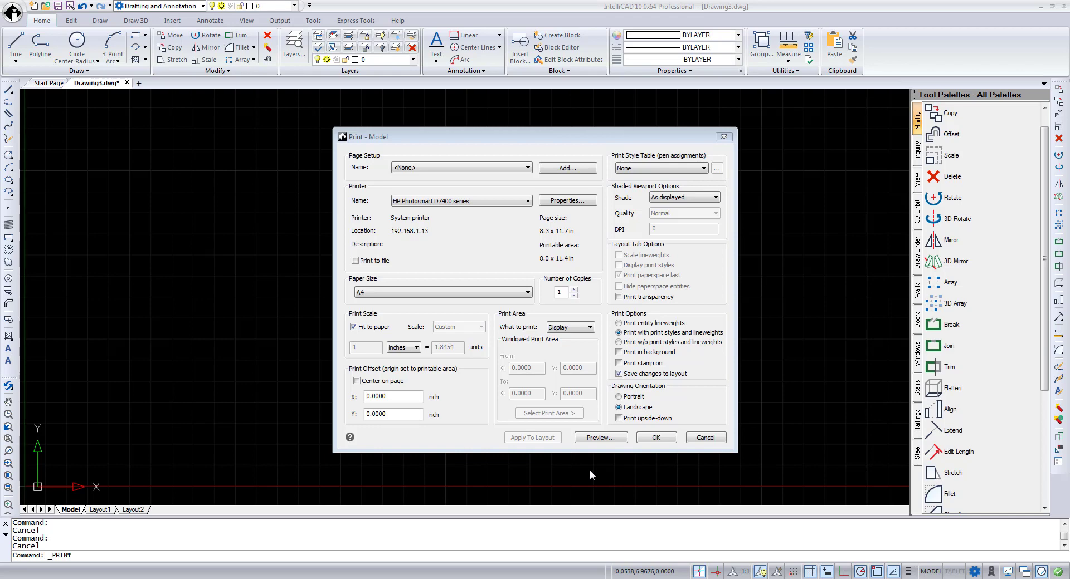
Step: Choose the HP ENVY Photo 7100 series (Network) printer for the model print and open its configuration
click(529, 204)
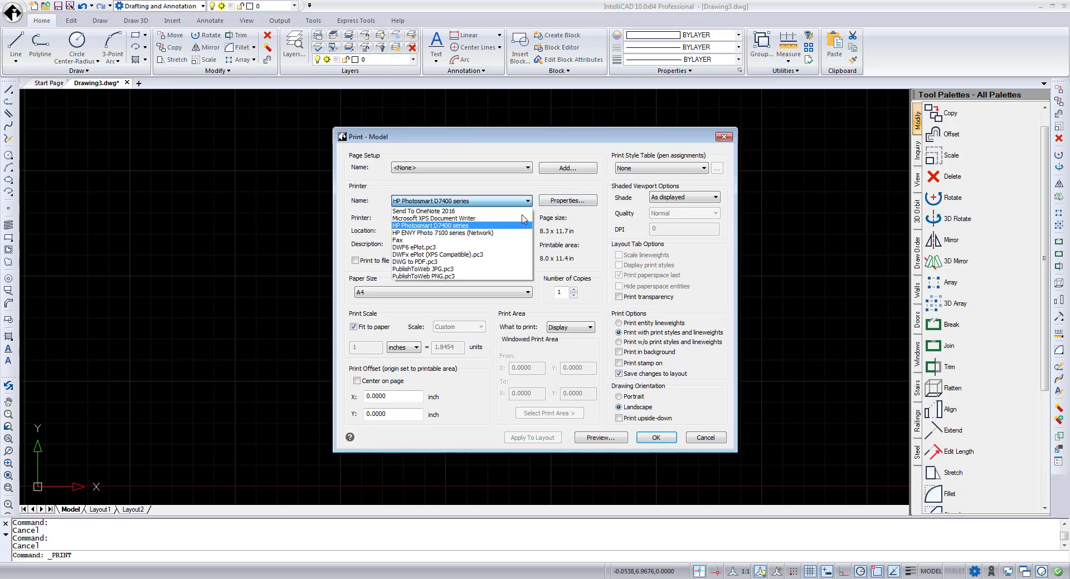
click(508, 234)
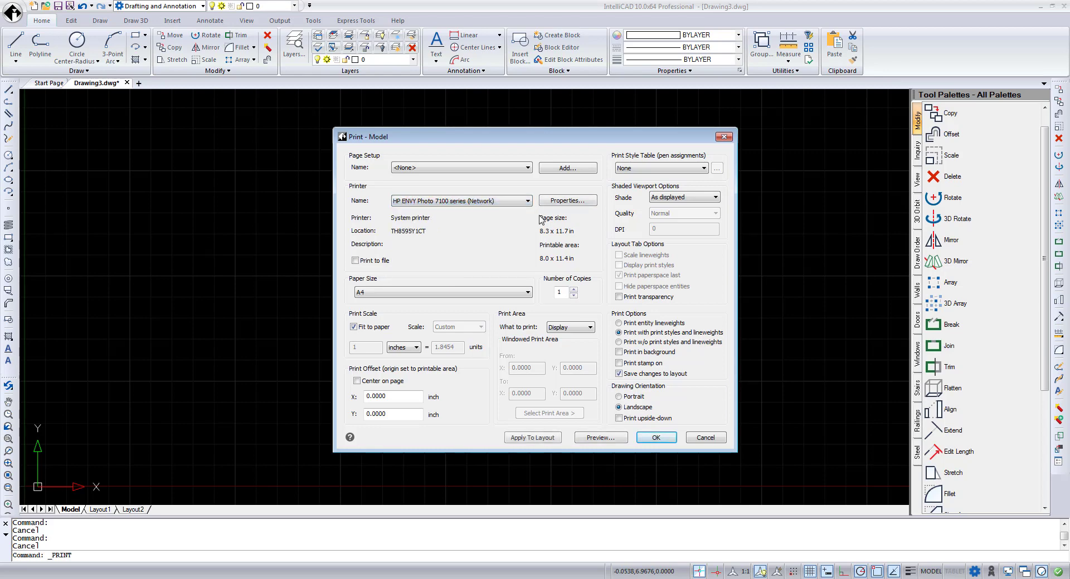
click(560, 202)
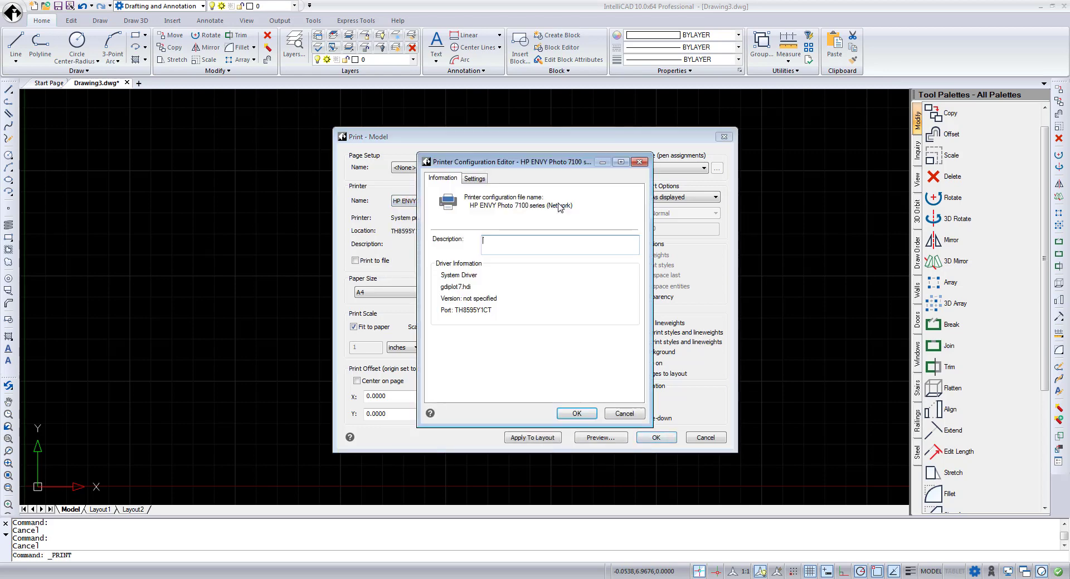
Step: Review the HP ENVY Photo 7100 printer's paper sizes and printable area margins, leaving the configuration without saving changes
click(483, 184)
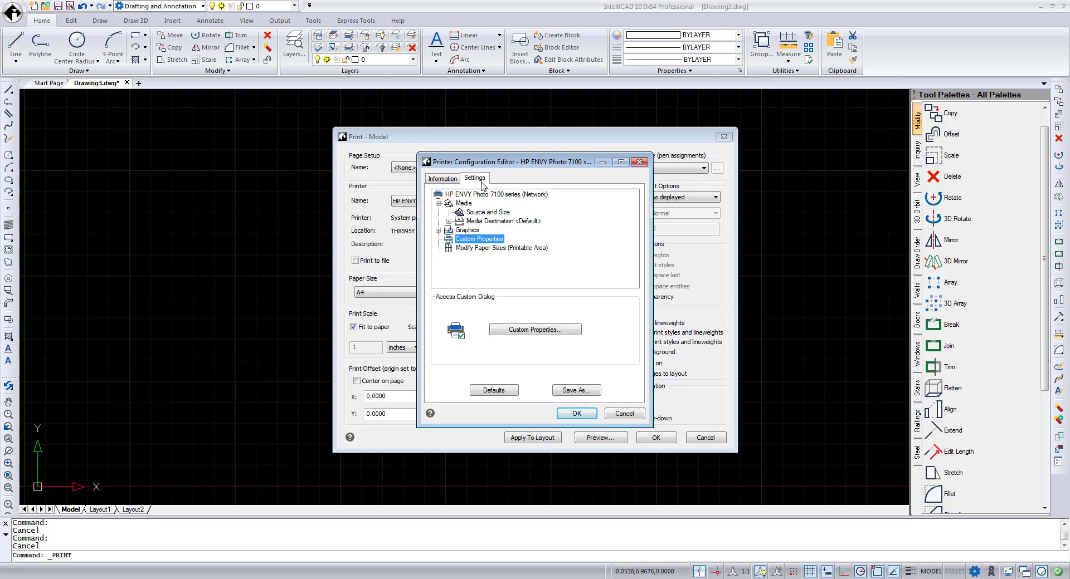
click(502, 249)
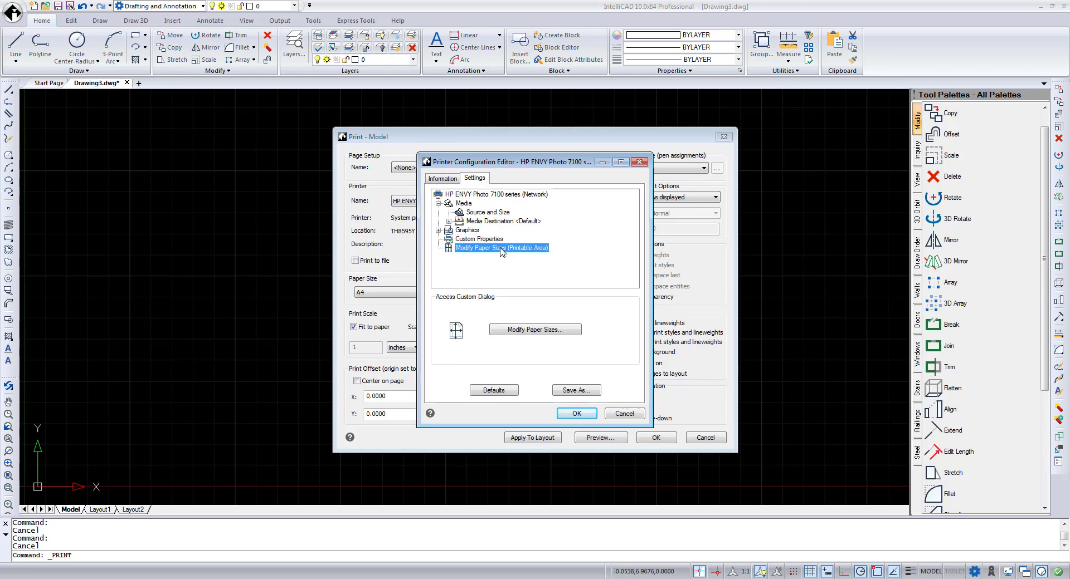
click(532, 335)
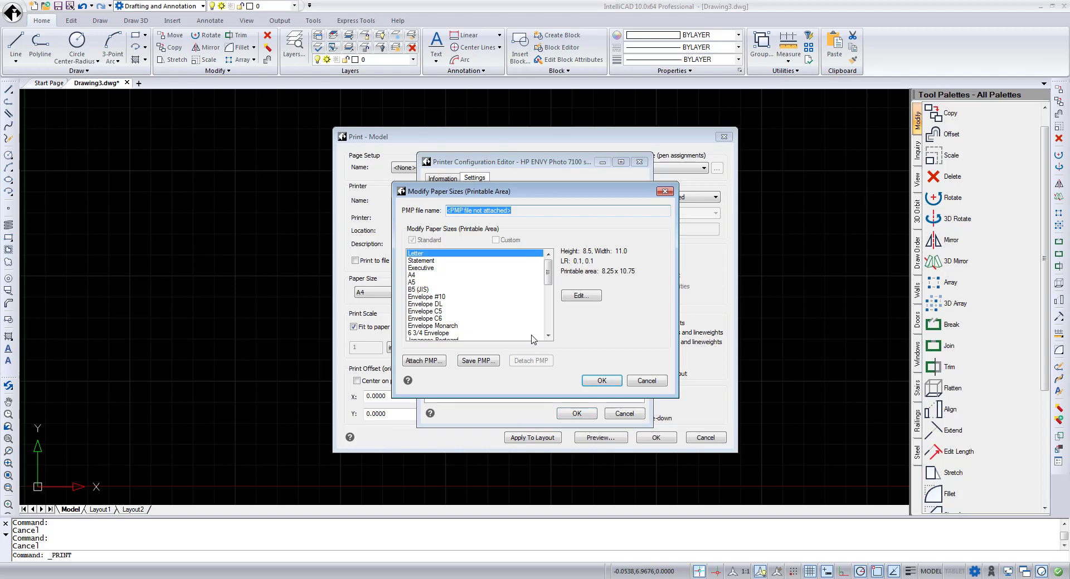
drag(549, 274, 554, 297)
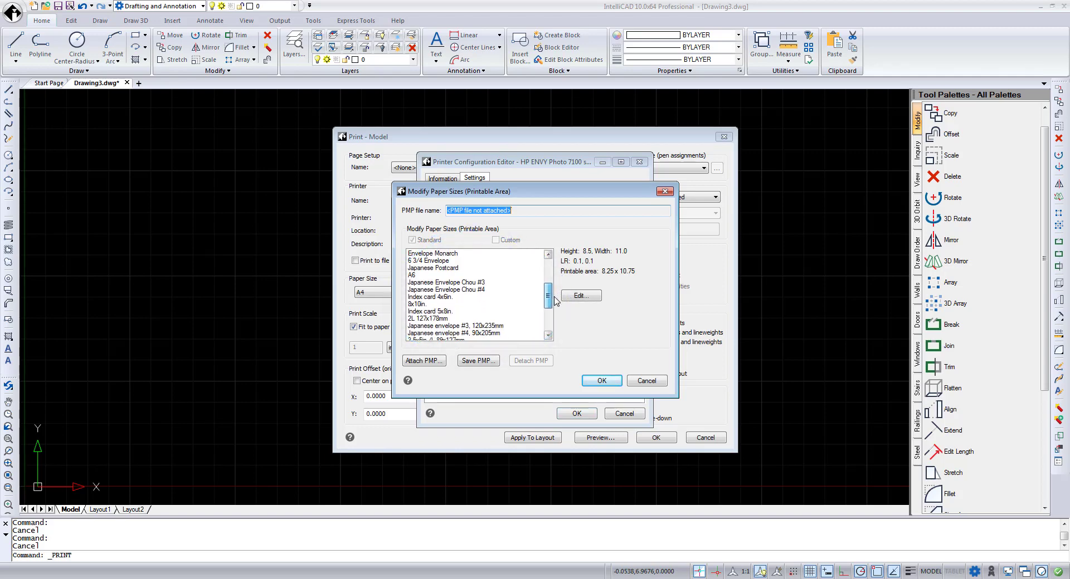
click(590, 297)
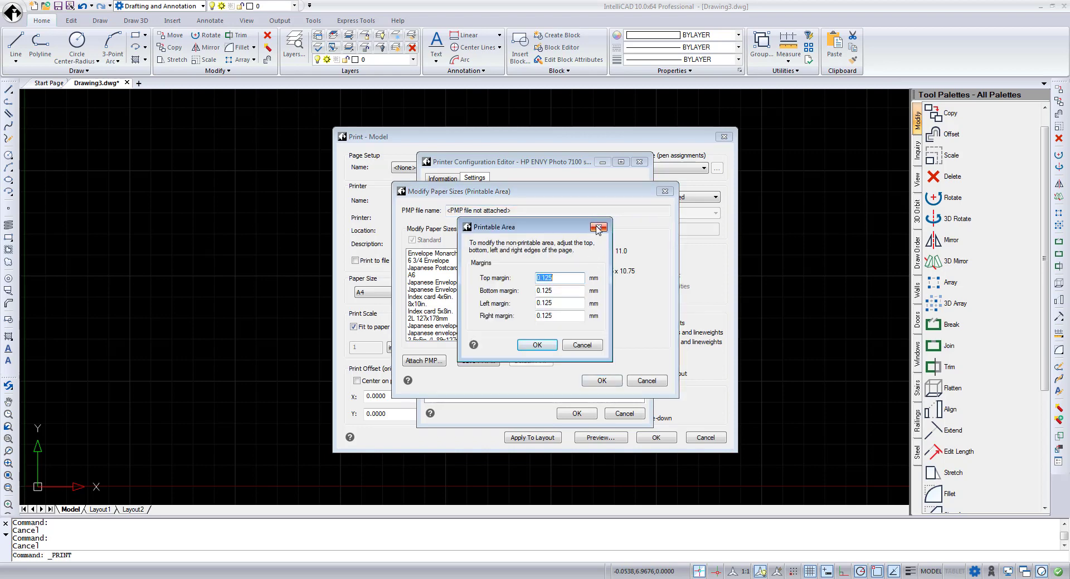
click(598, 228)
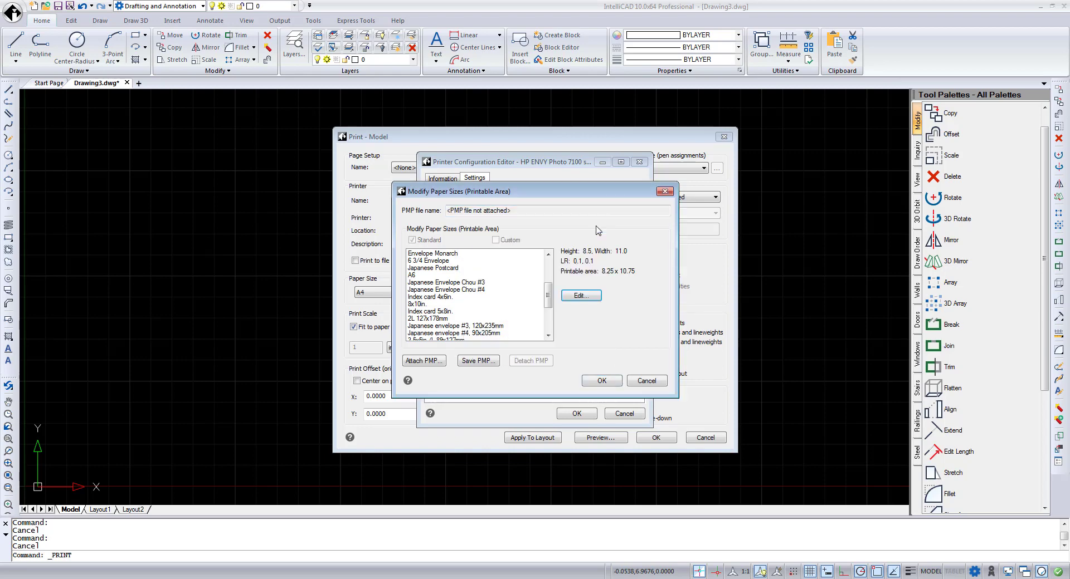
click(646, 381)
click(624, 413)
Step: Select the PublishToWeb JPG.pc3 printer and inspect its configuration settings, closing the print setup without printing
click(463, 201)
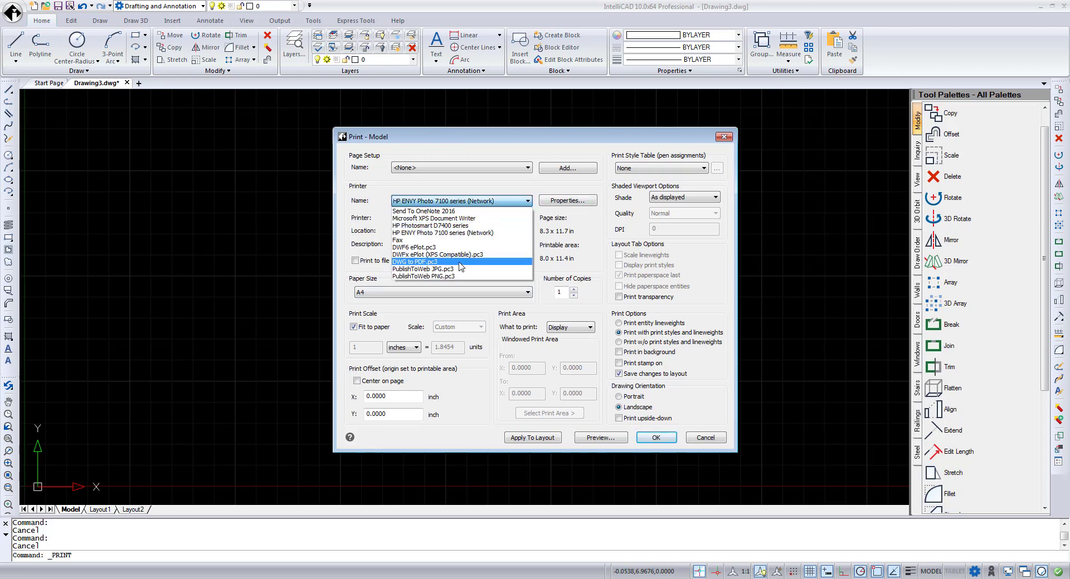
click(446, 269)
click(572, 200)
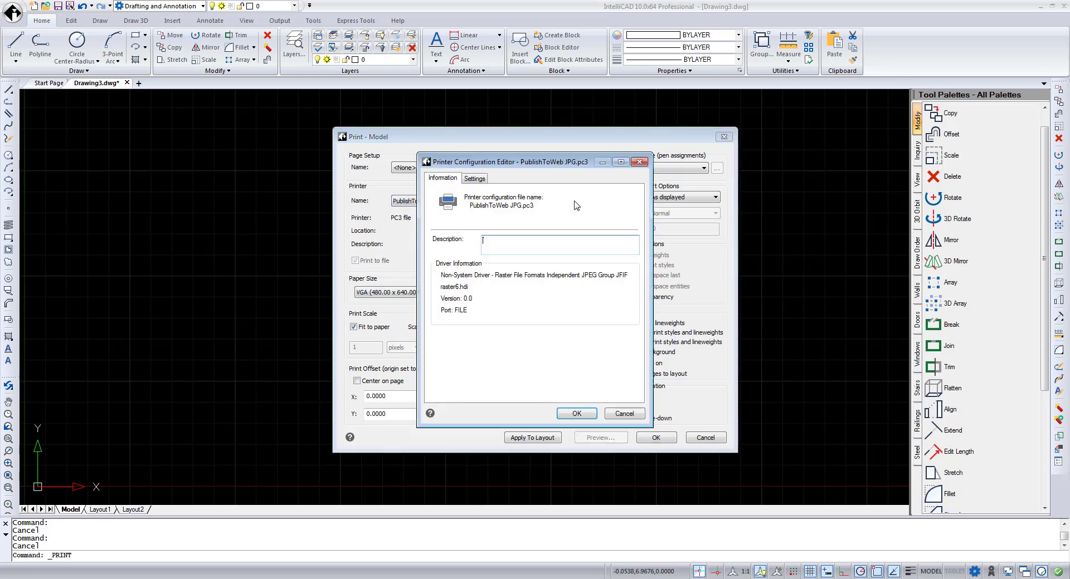
click(475, 179)
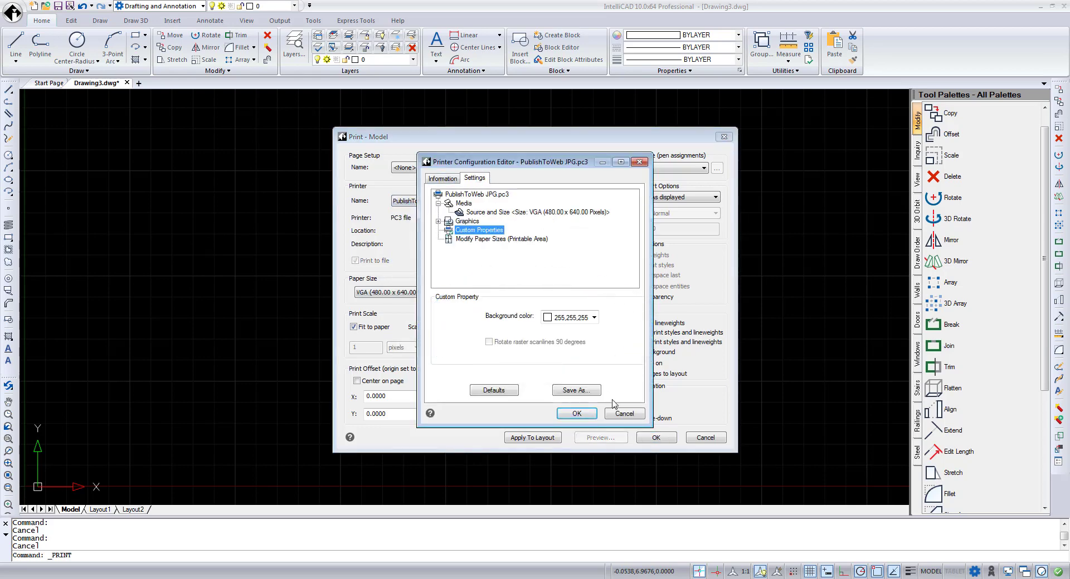
click(624, 413)
click(705, 438)
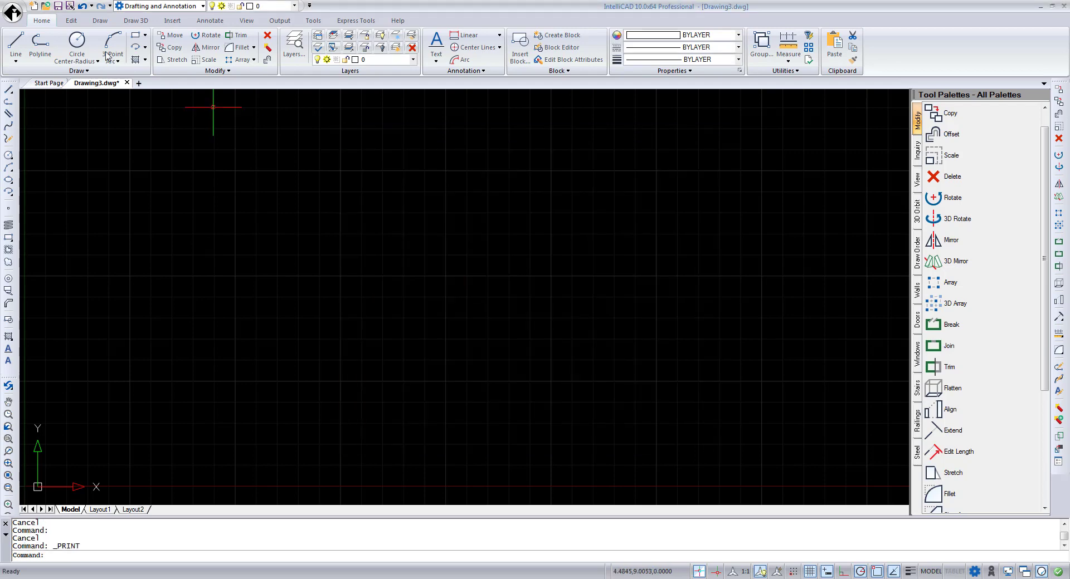
Step: Open the Publish dialog for Drawing3 and examine the layer state choices for the Layout1 sheet
click(13, 11)
click(50, 238)
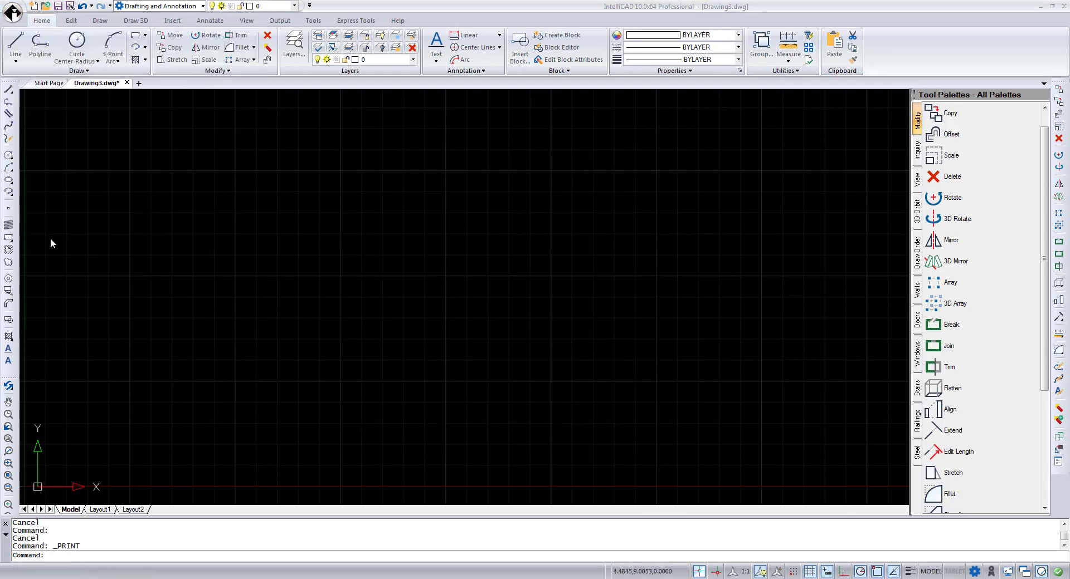
click(683, 254)
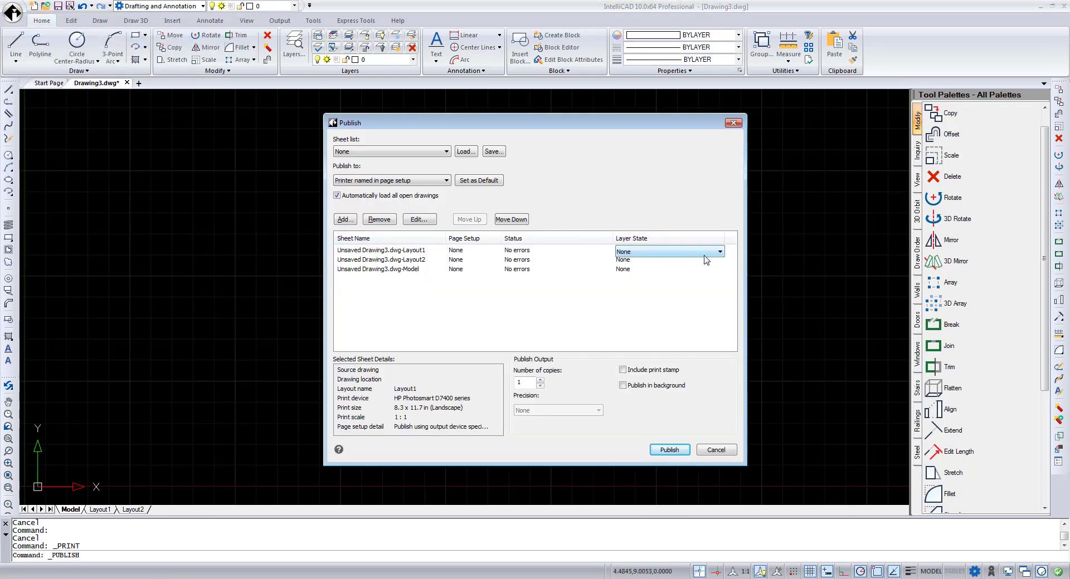
click(705, 254)
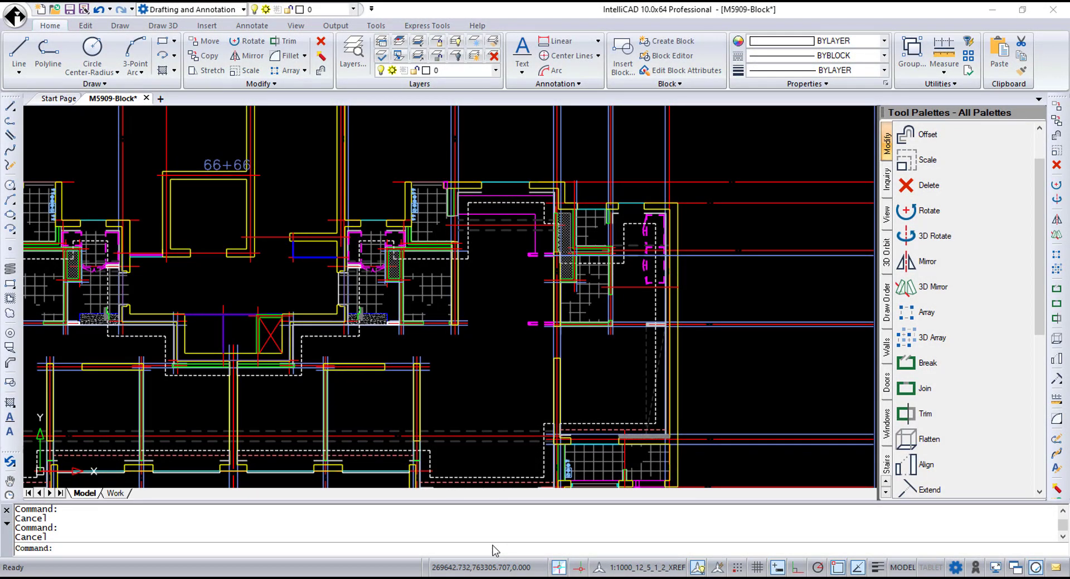
Step: Draw a polyline arc from the opening below the small yellow room to the corner of the red-crossed shaft
click(47, 65)
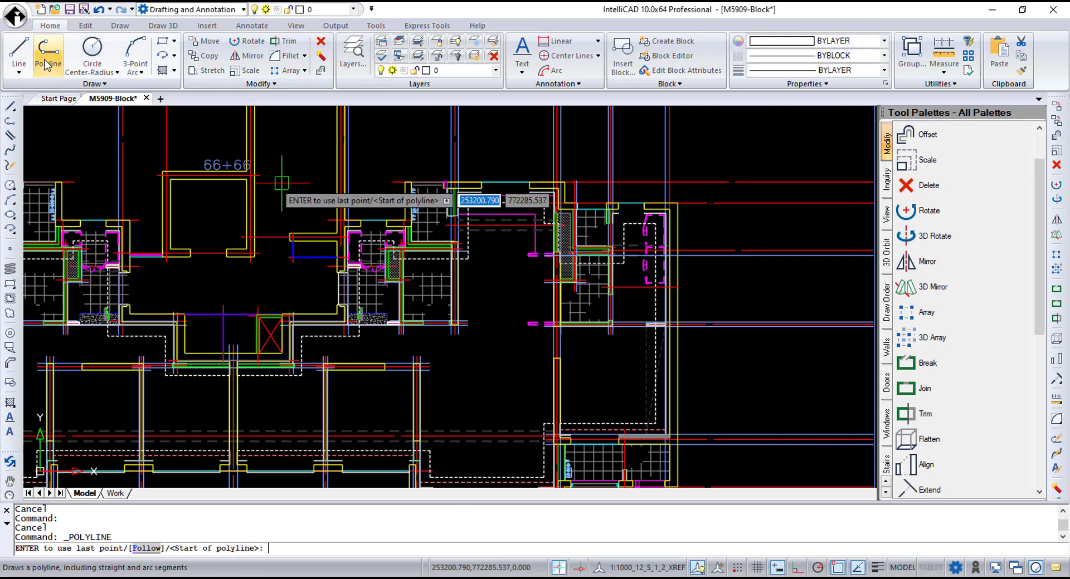
click(191, 258)
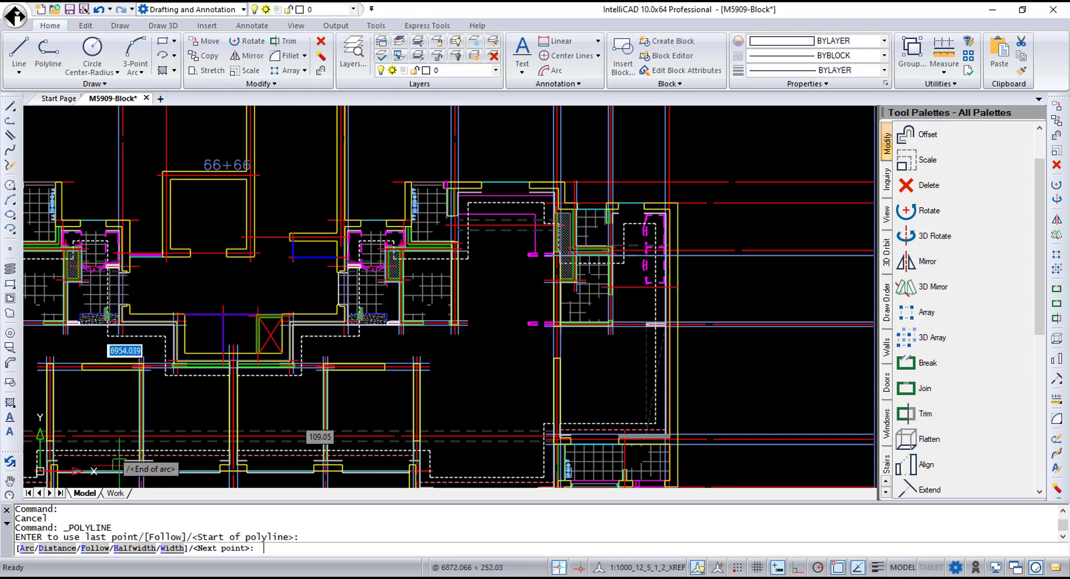
click(28, 549)
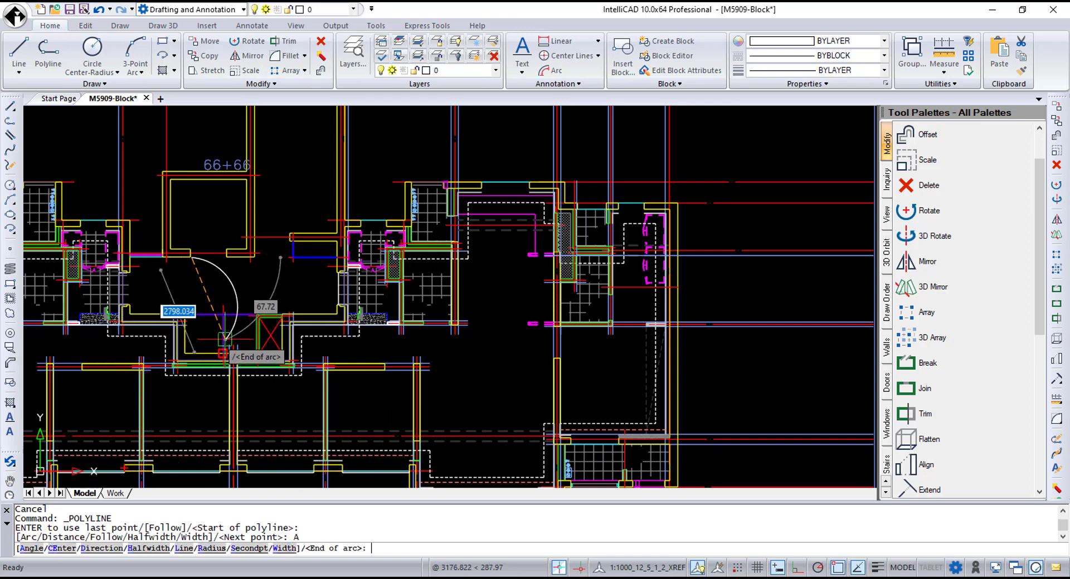
click(251, 304)
key(Escape)
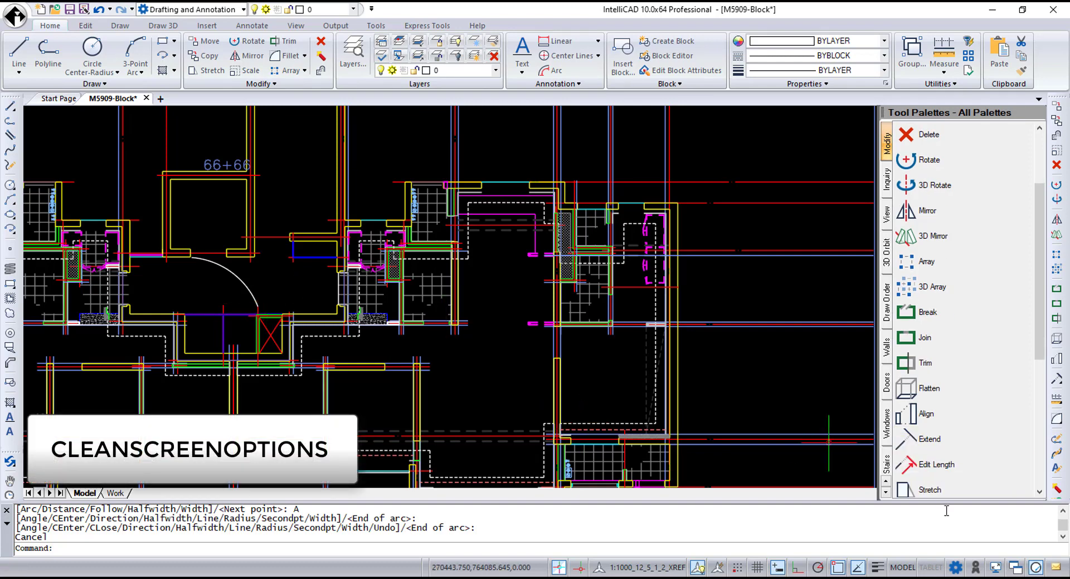
Step: Exclude Tool Palettes from the Clean Screen options and turn the clean screen on
right_click(992, 567)
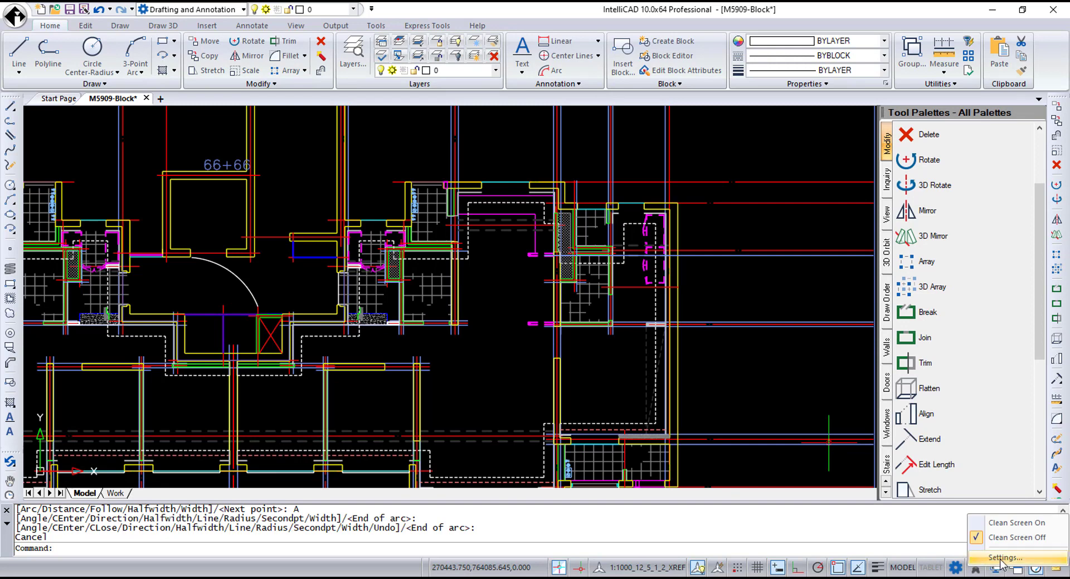
click(1000, 560)
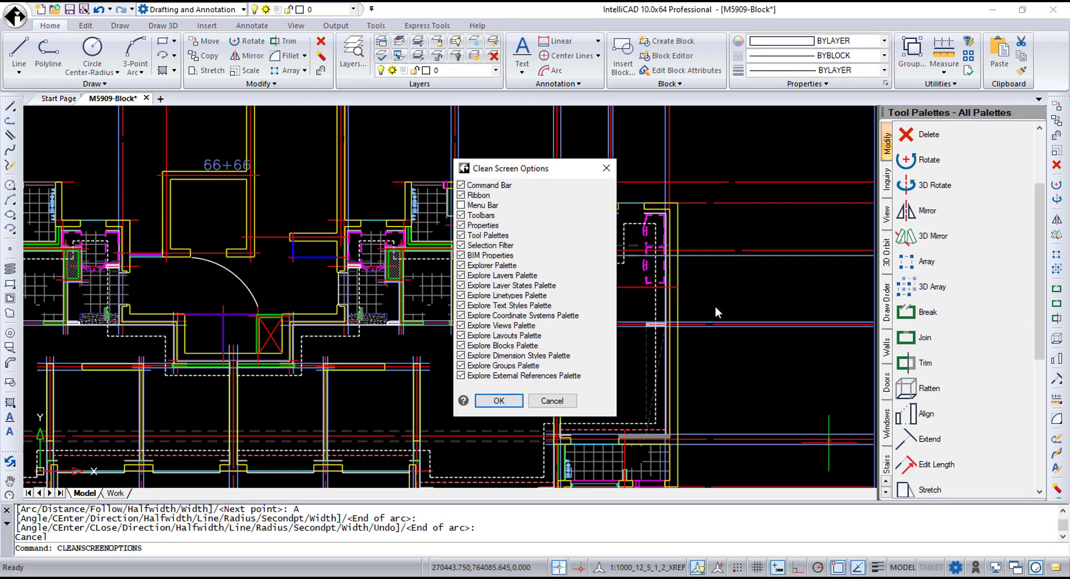
click(461, 235)
click(498, 401)
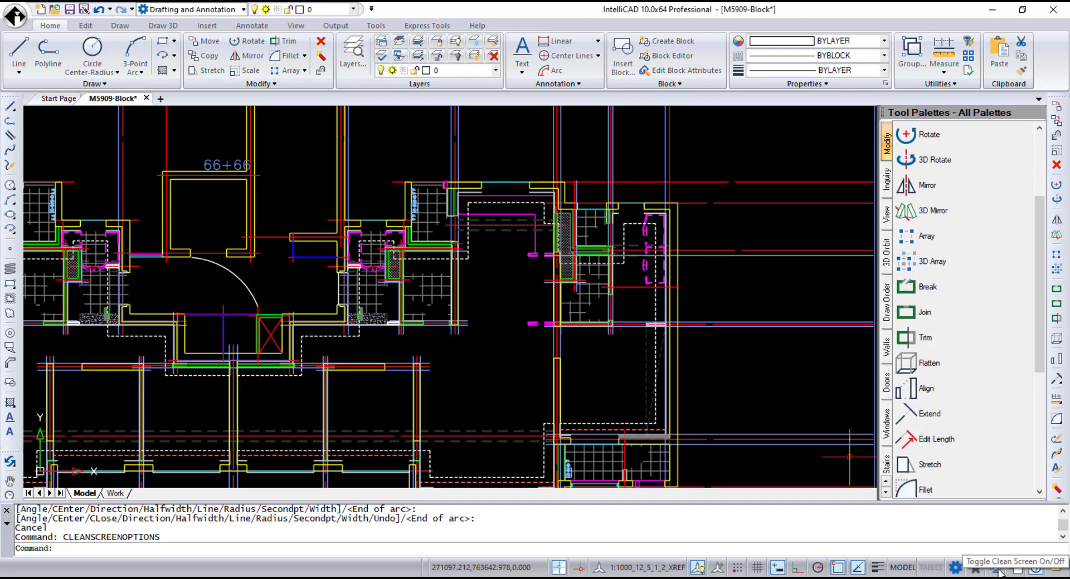
click(996, 569)
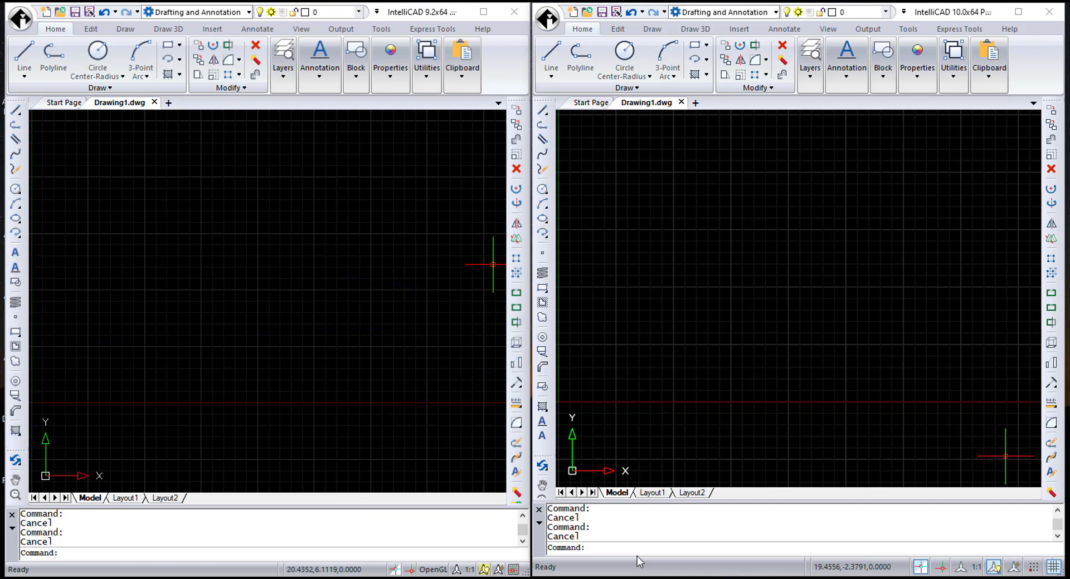
Step: Migrate the customization file default.cui from the ITC folder into IntelliCAD 10, using the Merge prefer current option
click(908, 29)
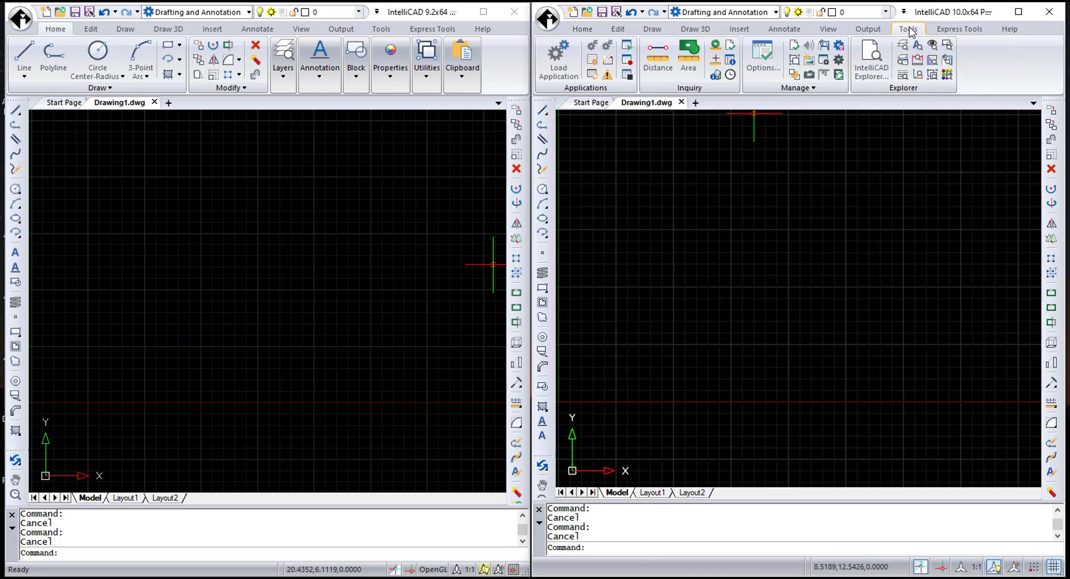
click(808, 89)
click(778, 103)
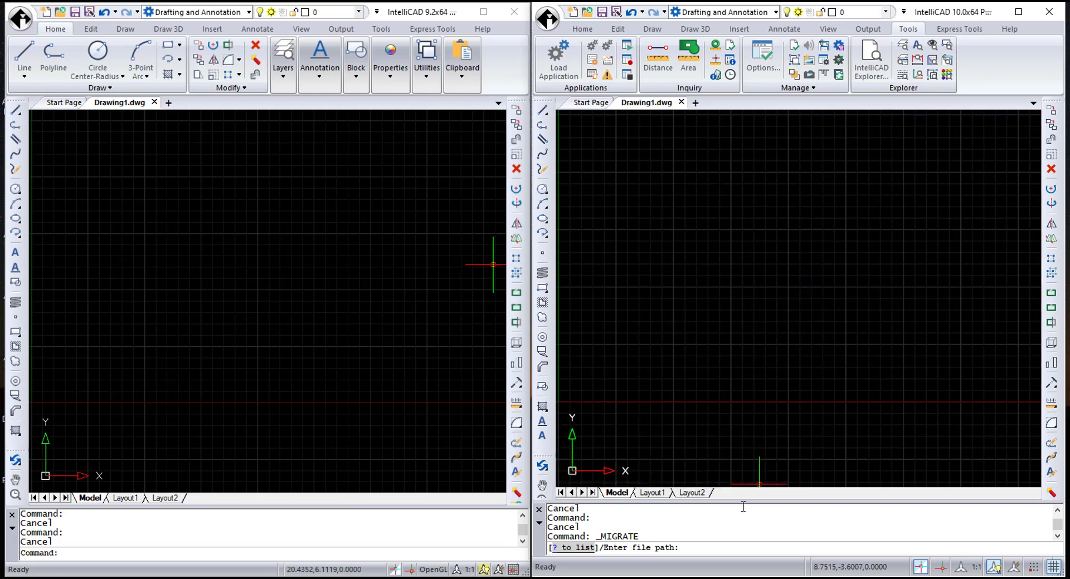
click(735, 549)
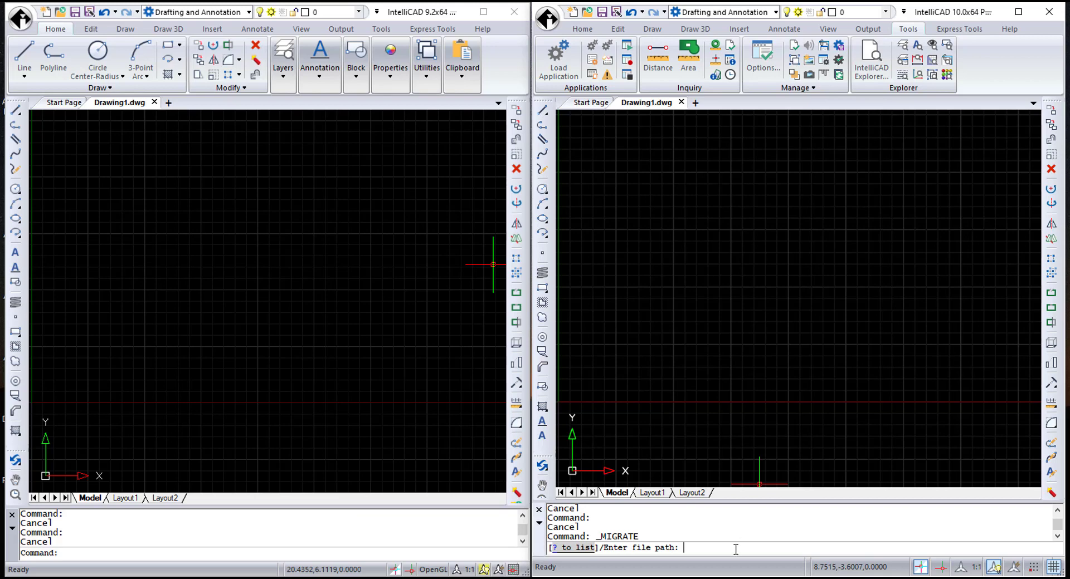
text(C:\Natalia\ITC\default.cui)
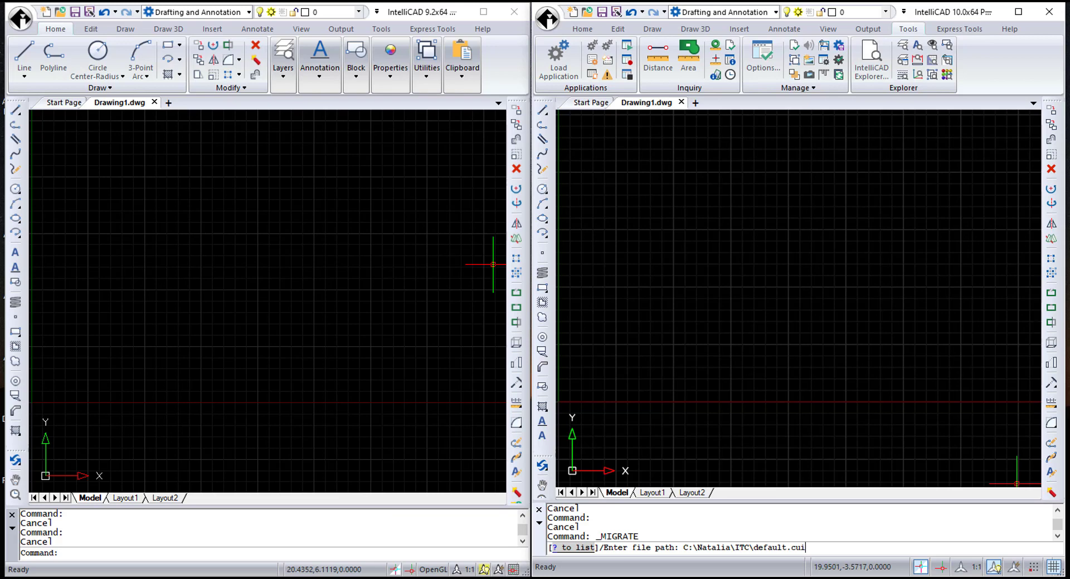
key(Return)
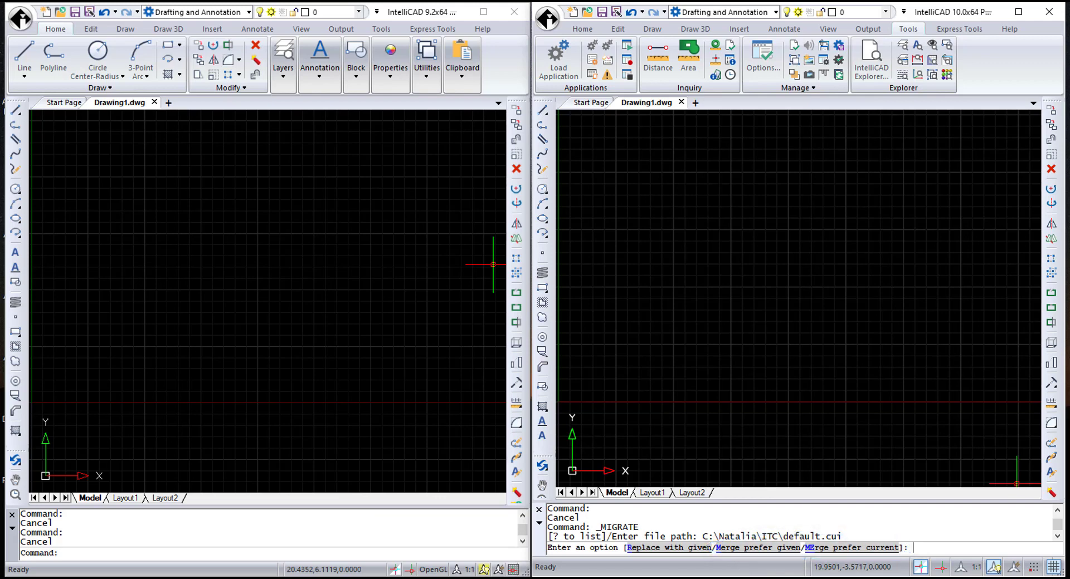
click(876, 550)
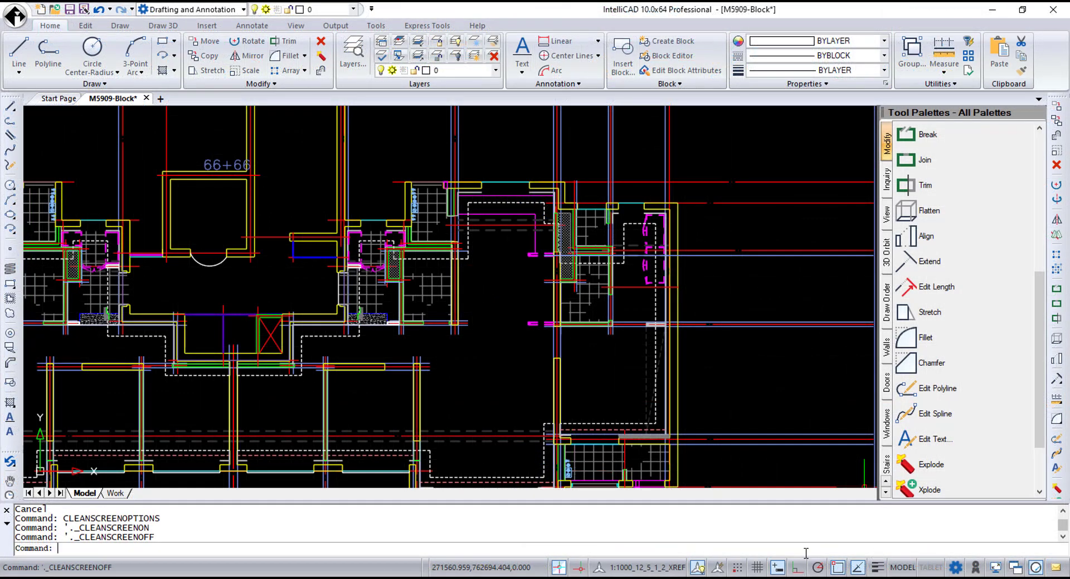
Step: Open the Customize User Interface with CUI, display the 3D Convert command's properties and add a new command to the command list
text(CUI)
key(Return)
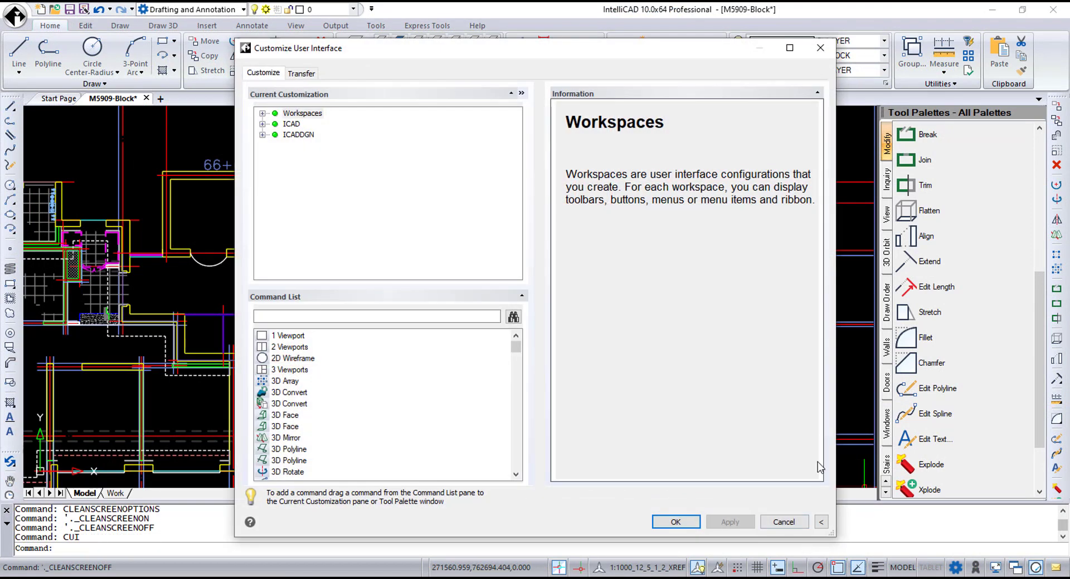
click(295, 359)
click(286, 392)
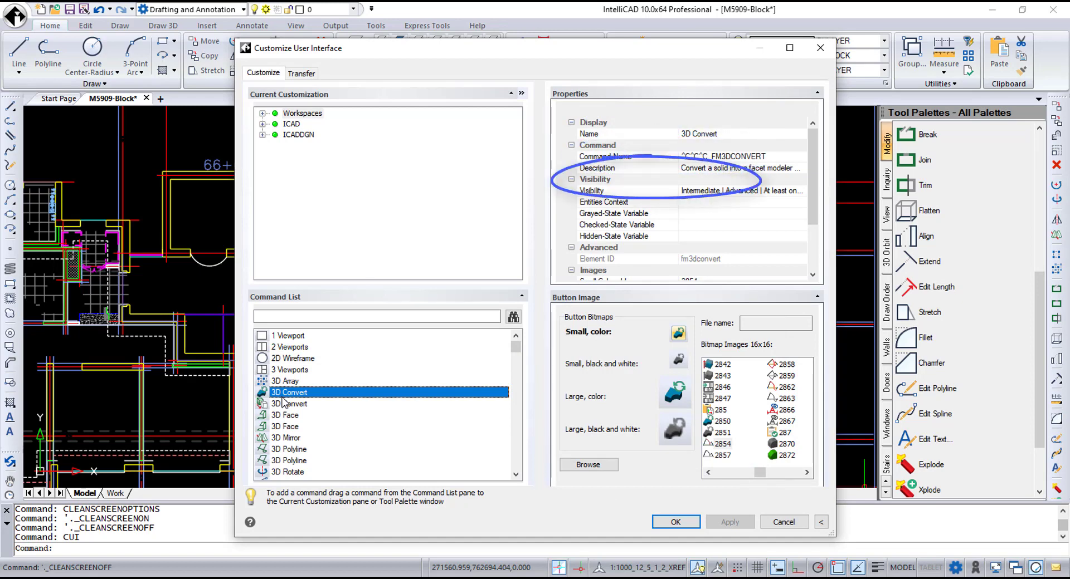
right_click(284, 398)
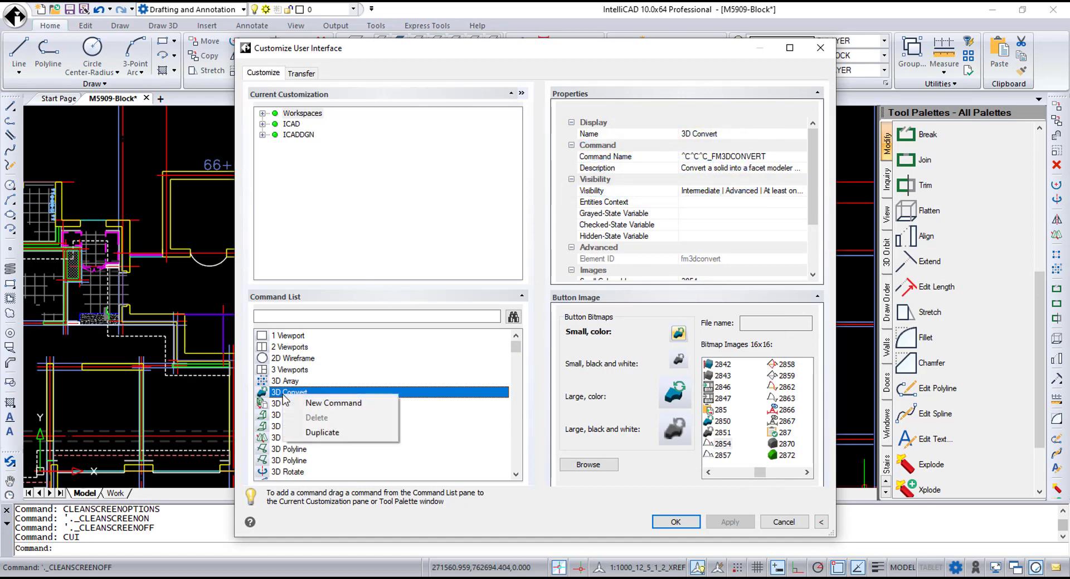
click(307, 403)
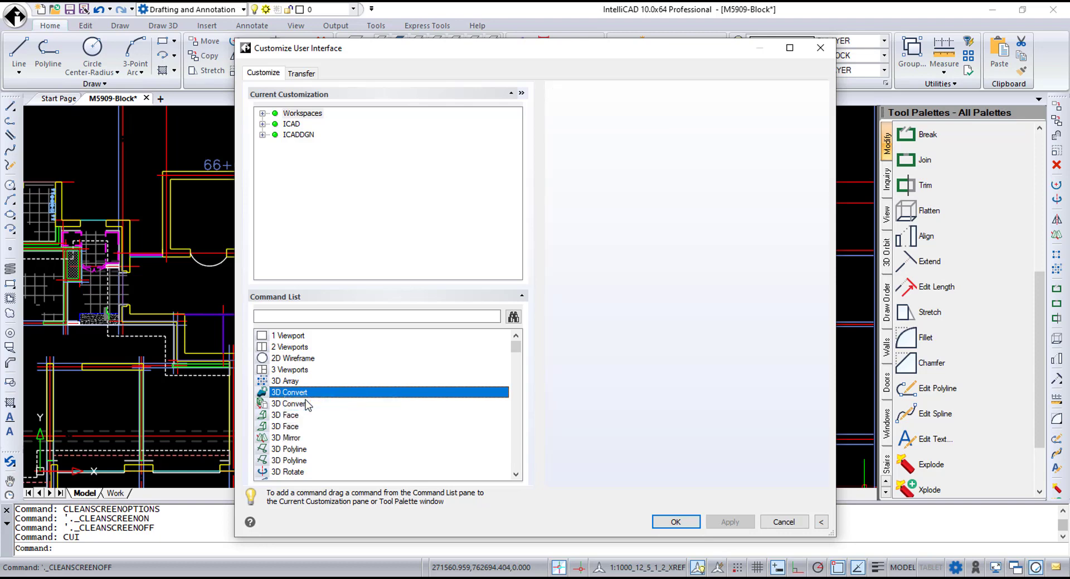
Step: Duplicate the 3D Convert command in the command list and delete the duplicate
right_click(308, 408)
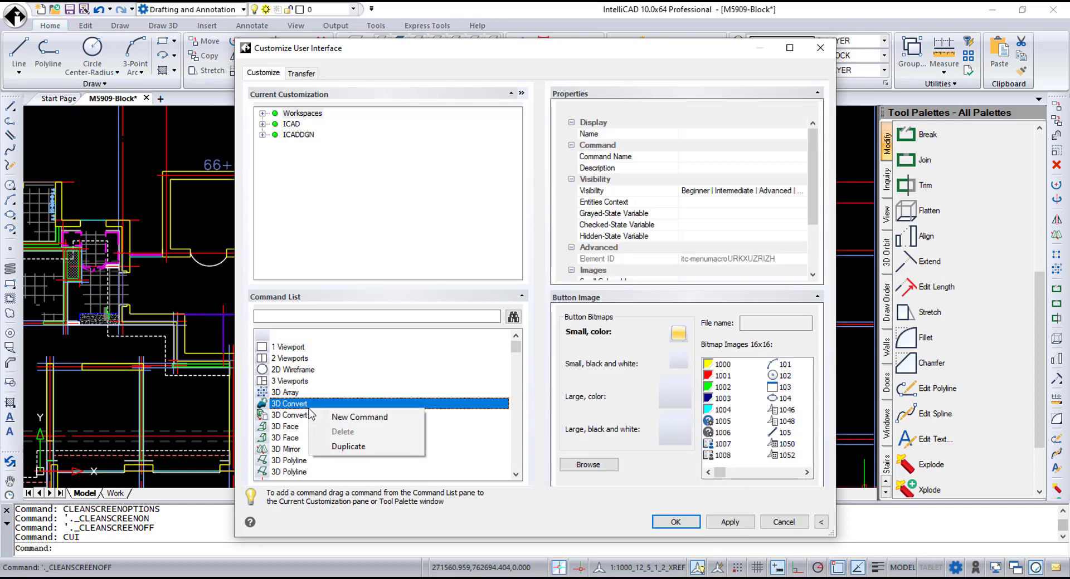
click(331, 448)
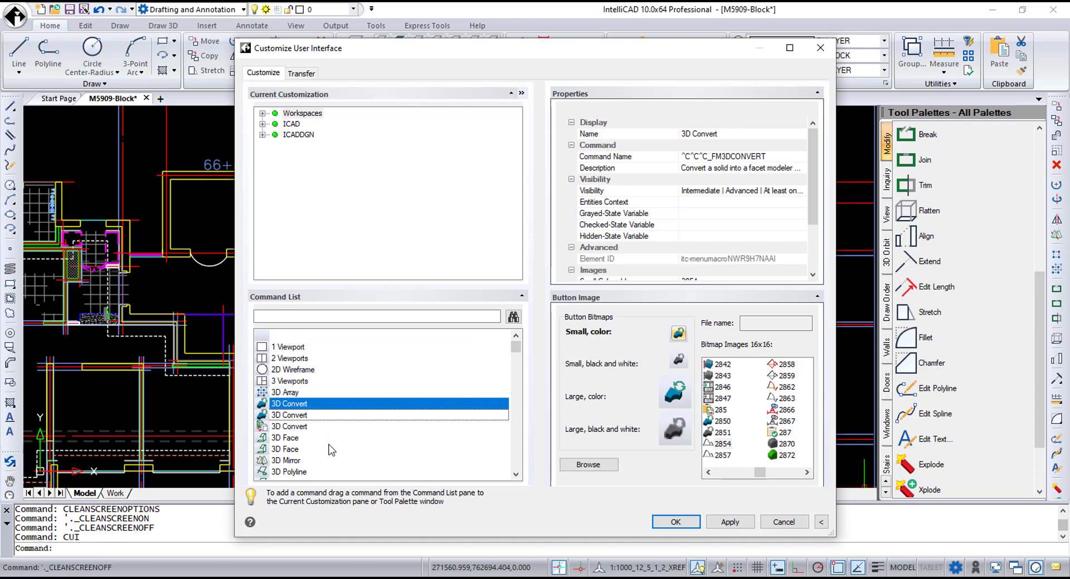
right_click(308, 405)
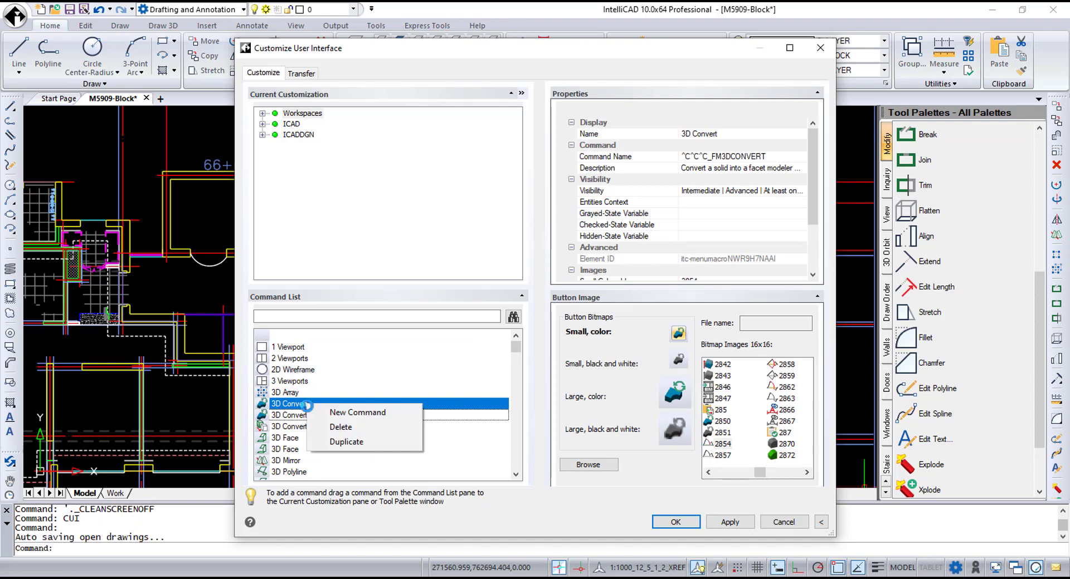
click(331, 433)
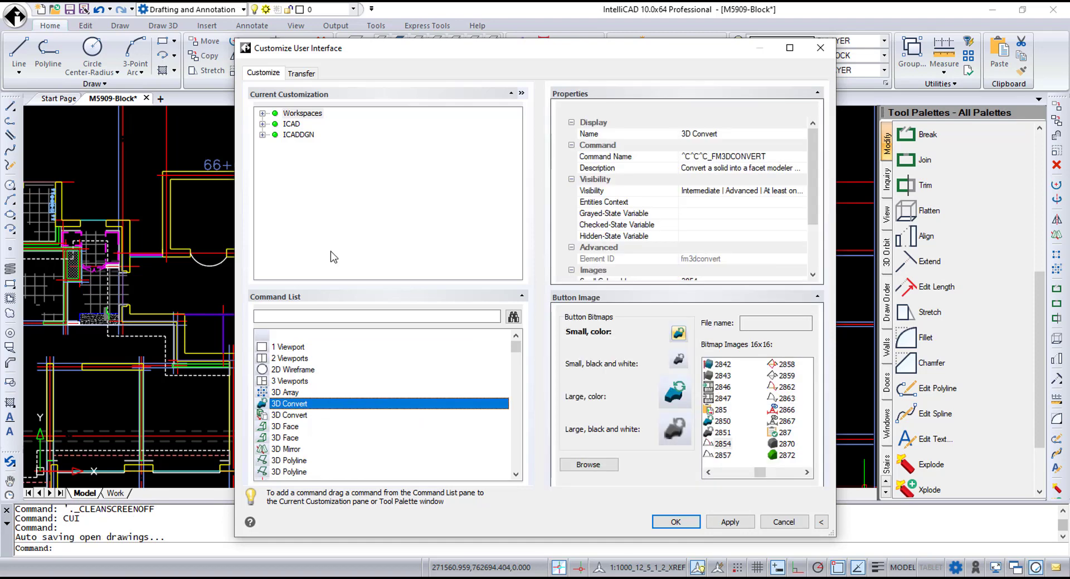
Step: List the workspaces in the current customization and view the available options for the IntelliCAD Classic workspace
click(262, 114)
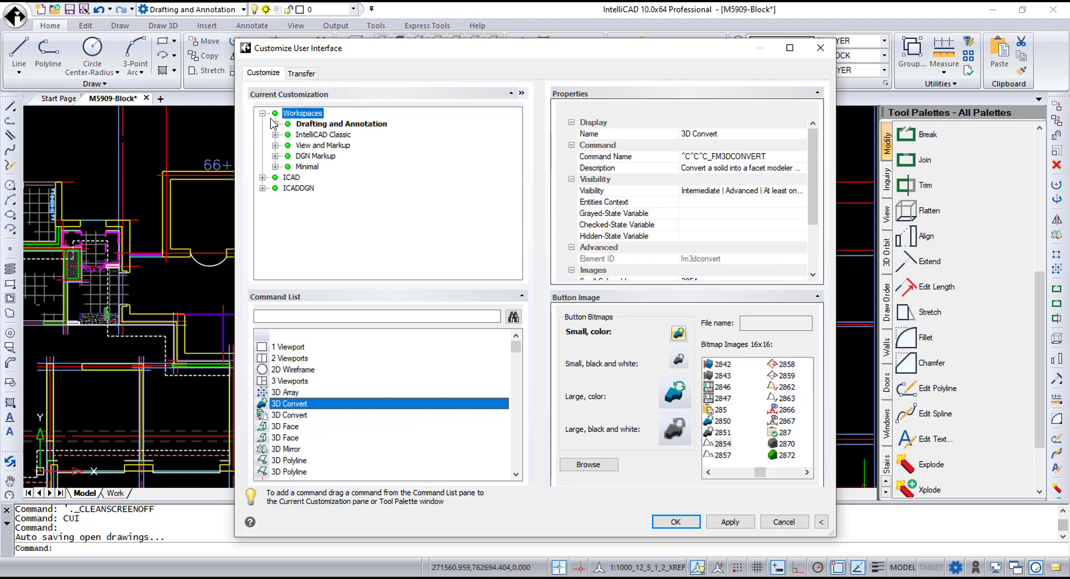
right_click(328, 144)
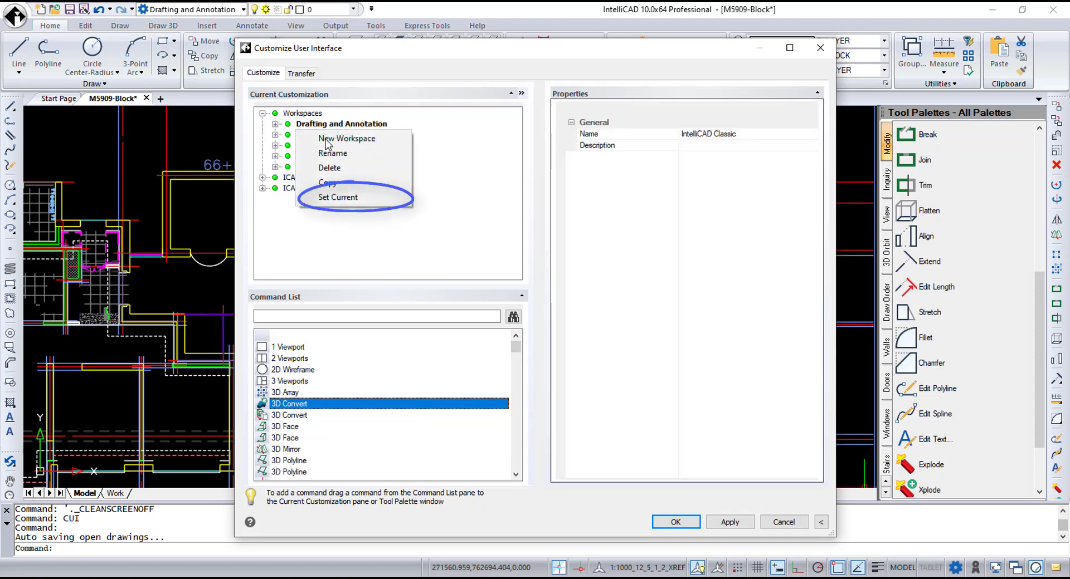
key(Escape)
Step: Show the properties of ICAD's Home ribbon tab, view the customization transfer page and close the Customize User Interface
click(262, 178)
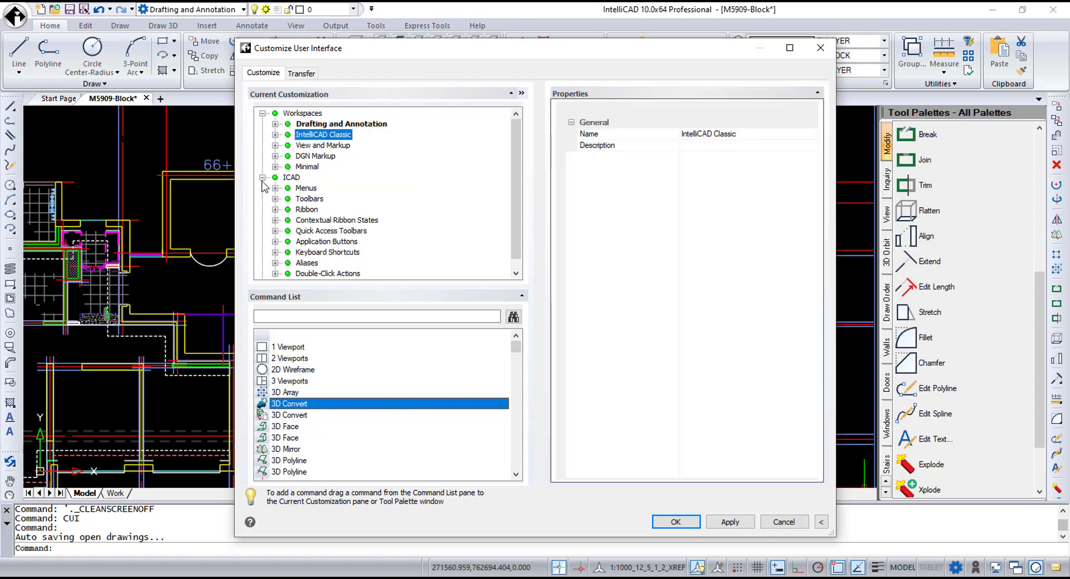
click(307, 209)
click(275, 210)
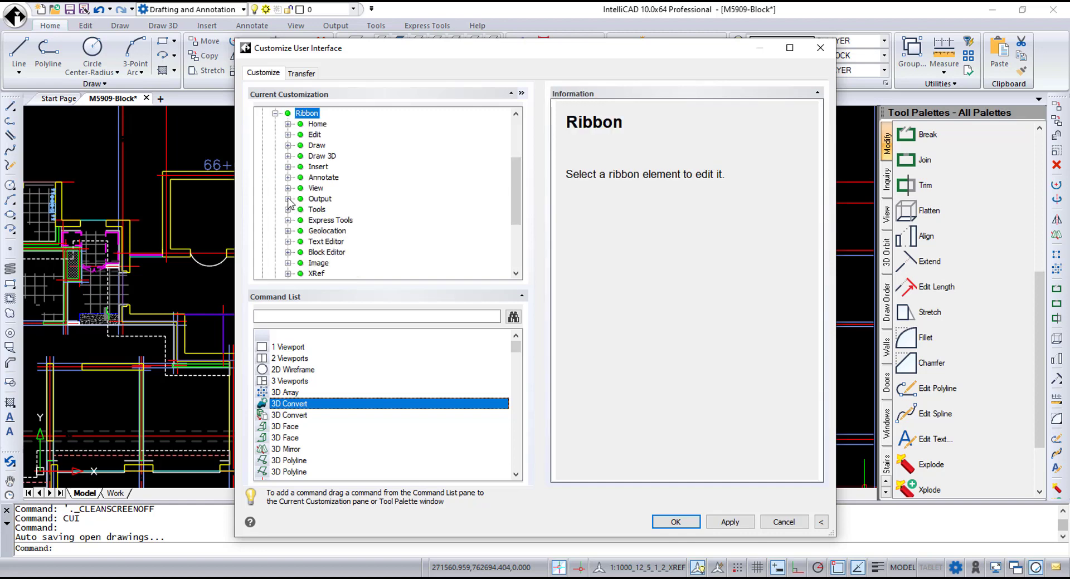
click(322, 126)
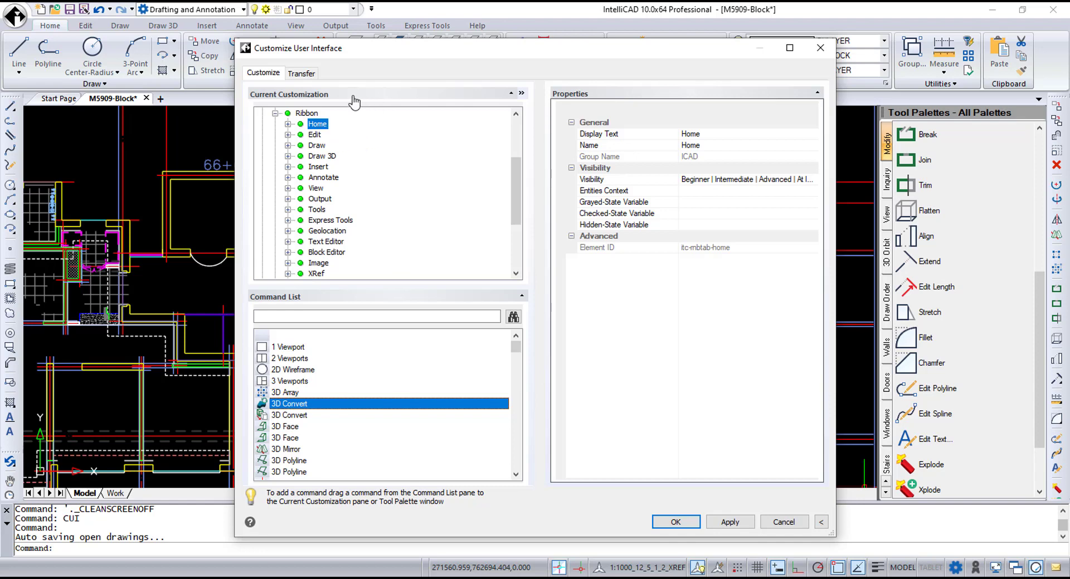
click(304, 74)
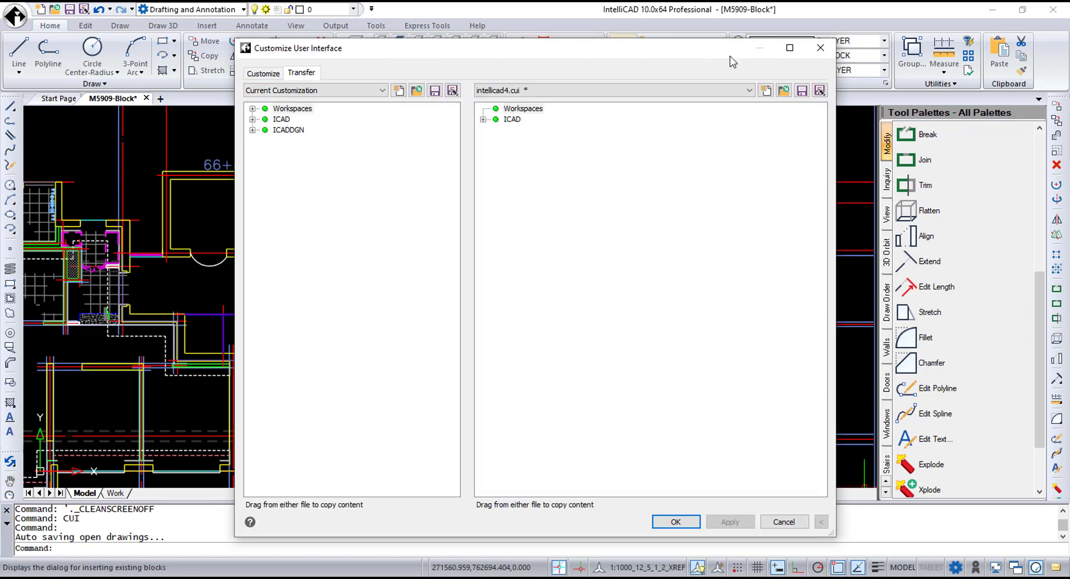
click(820, 49)
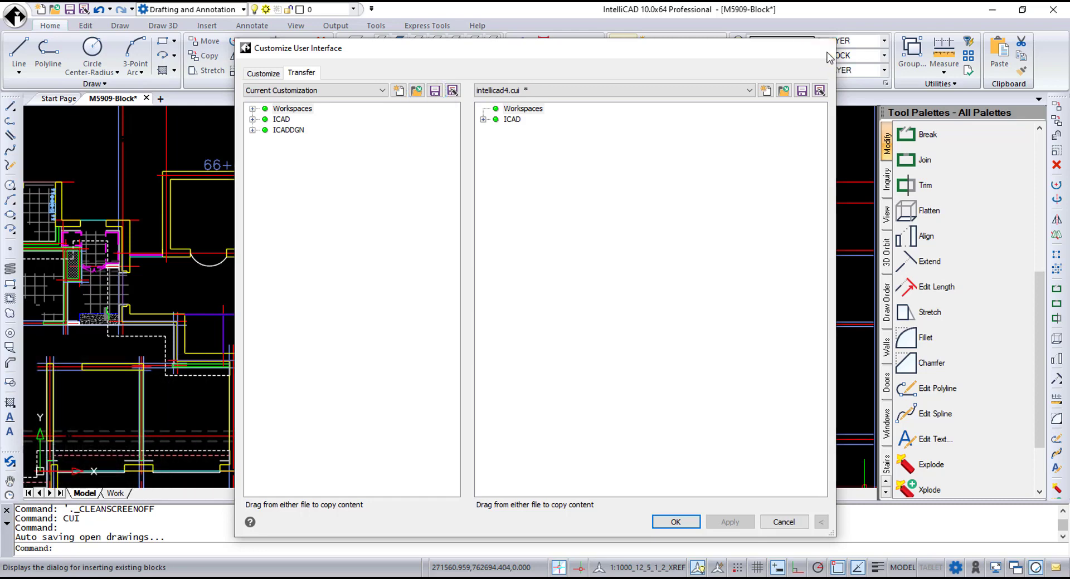
Step: Display the View tool palette using the TPNAVIGATE command
click(520, 545)
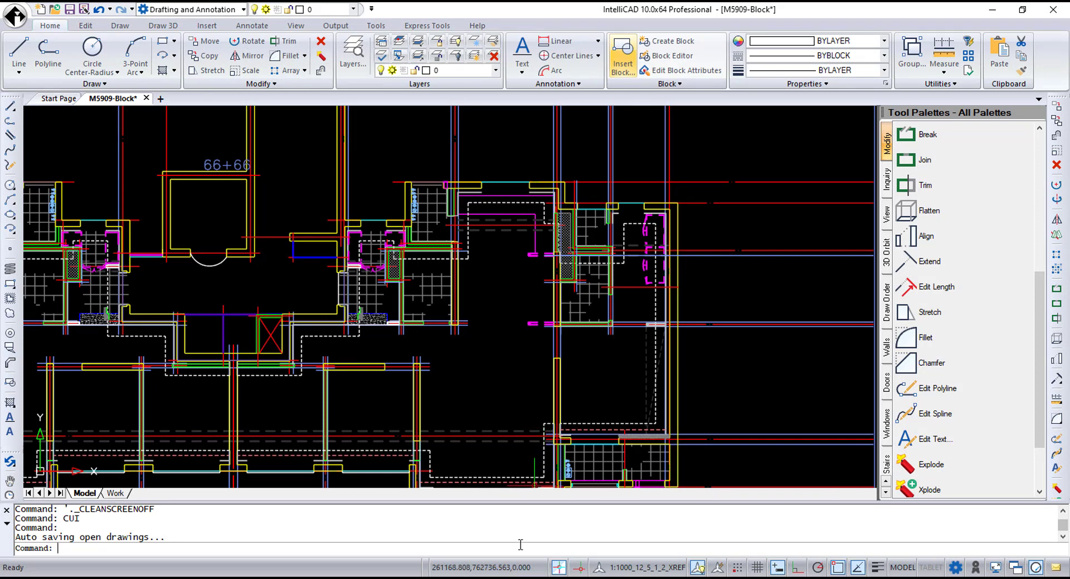
text(tpnavigate)
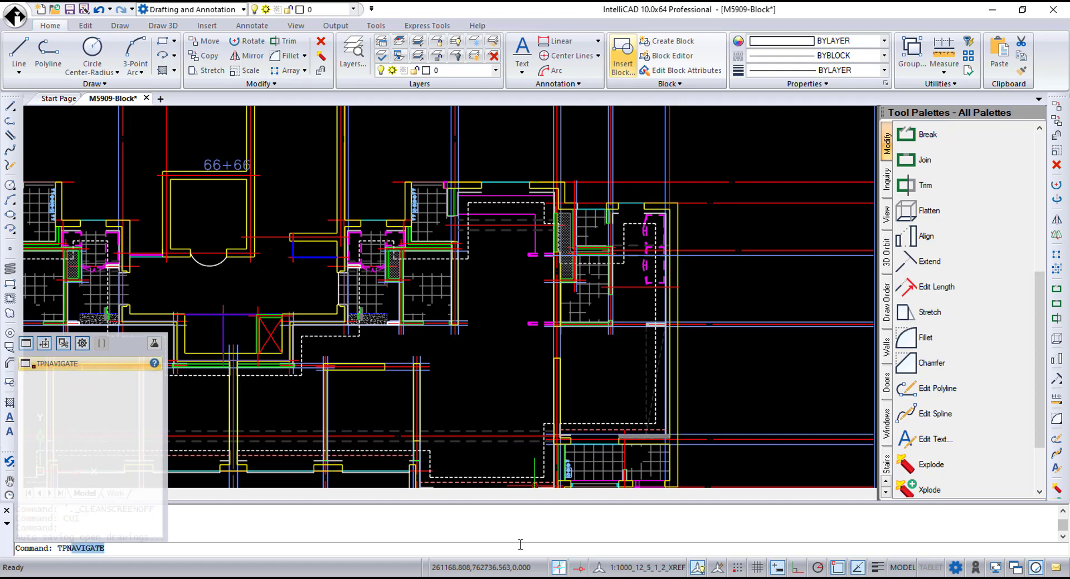
key(Return)
text(view)
key(Return)
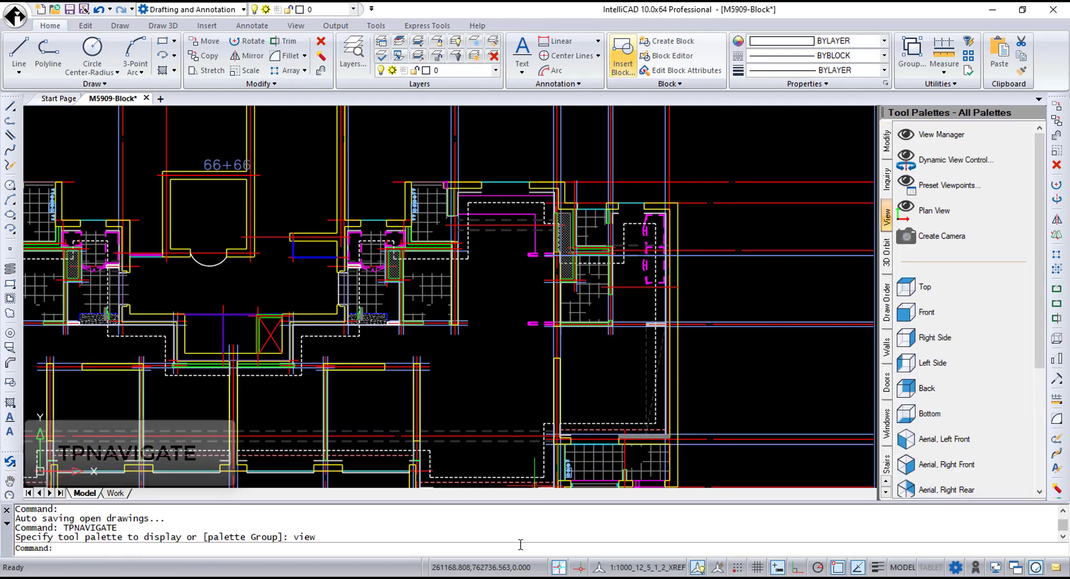
Step: Close the tool palettes and bring them back on the Walls palette using TPNAVIGATE
click(1038, 113)
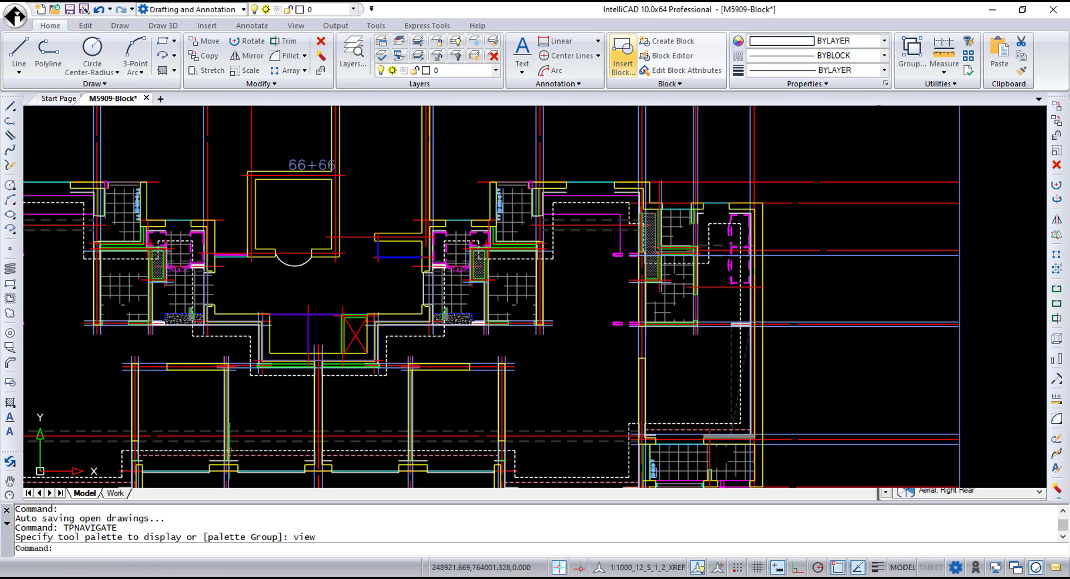
text(tpna)
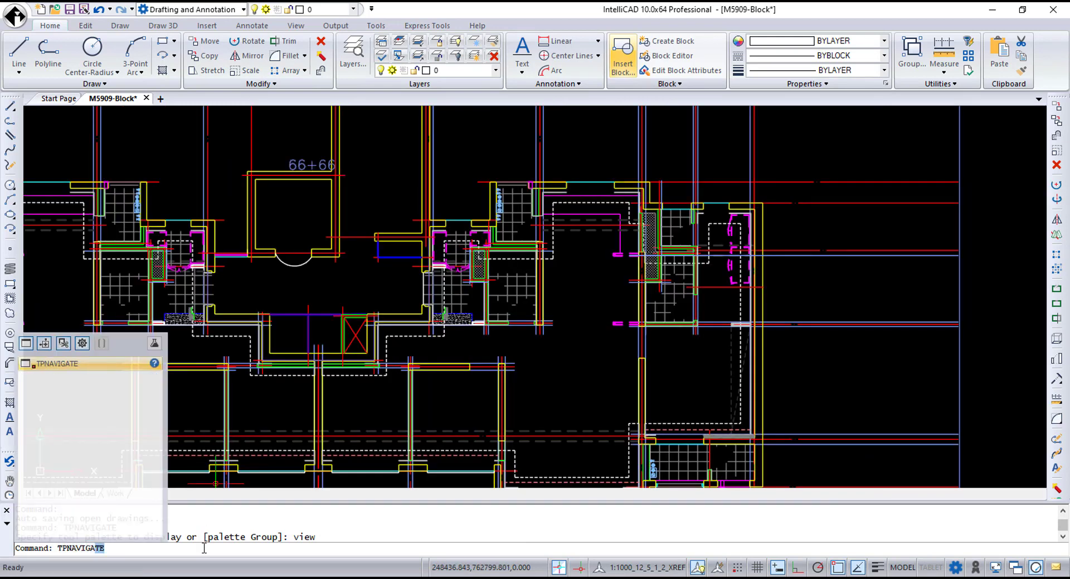
key(Return)
text(walls)
key(Return)
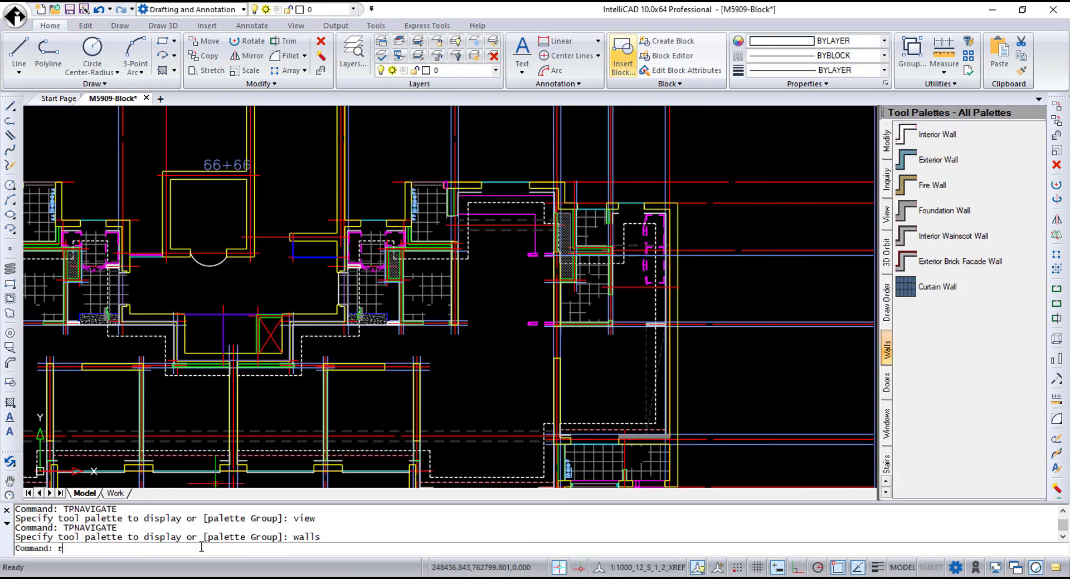
Step: Keep RIBBONMOUSEWHEEL set to ON and cycle through the ribbon tabs to Draw 3D and back to Home
text(ribbon)
key(Down)
key(Return)
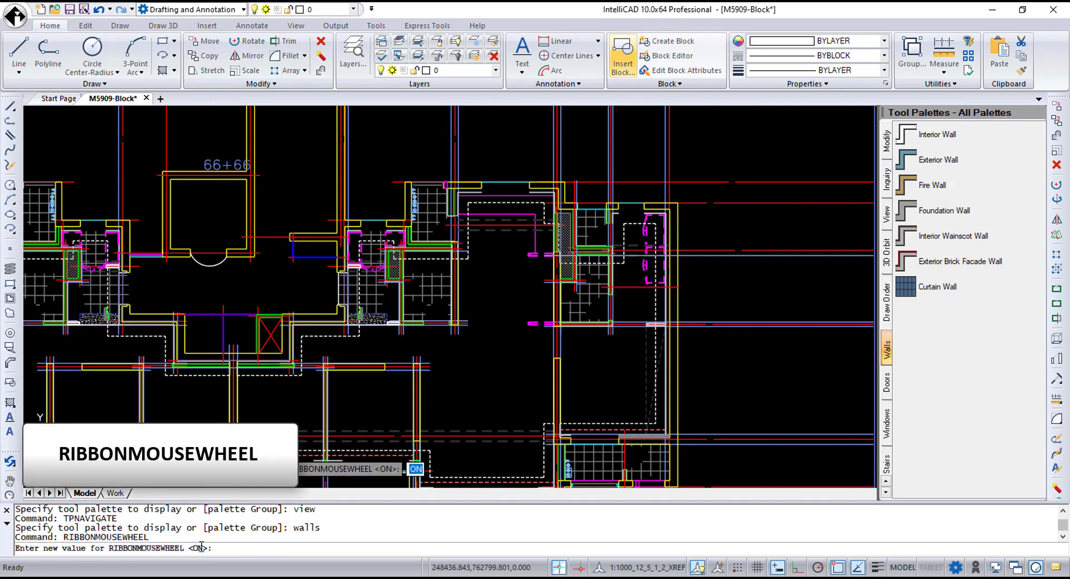
key(Return)
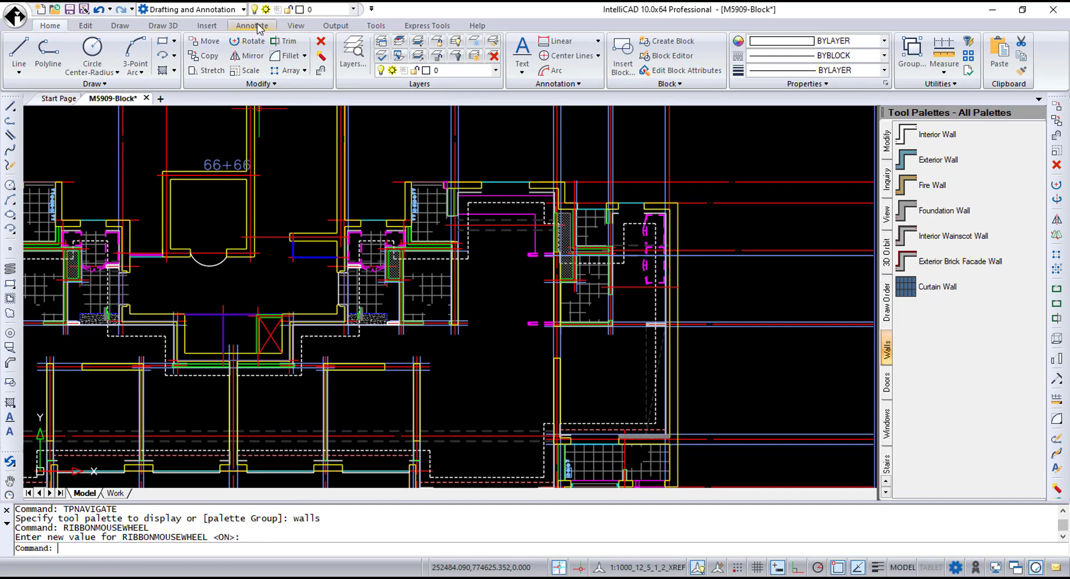
scroll(258, 28, down, 3)
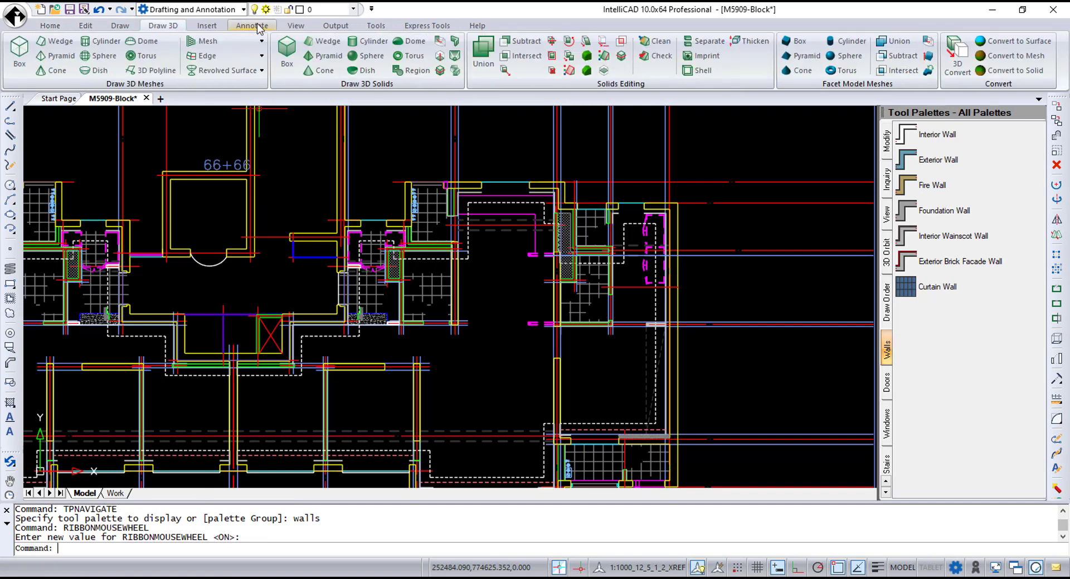
scroll(258, 28, up, 3)
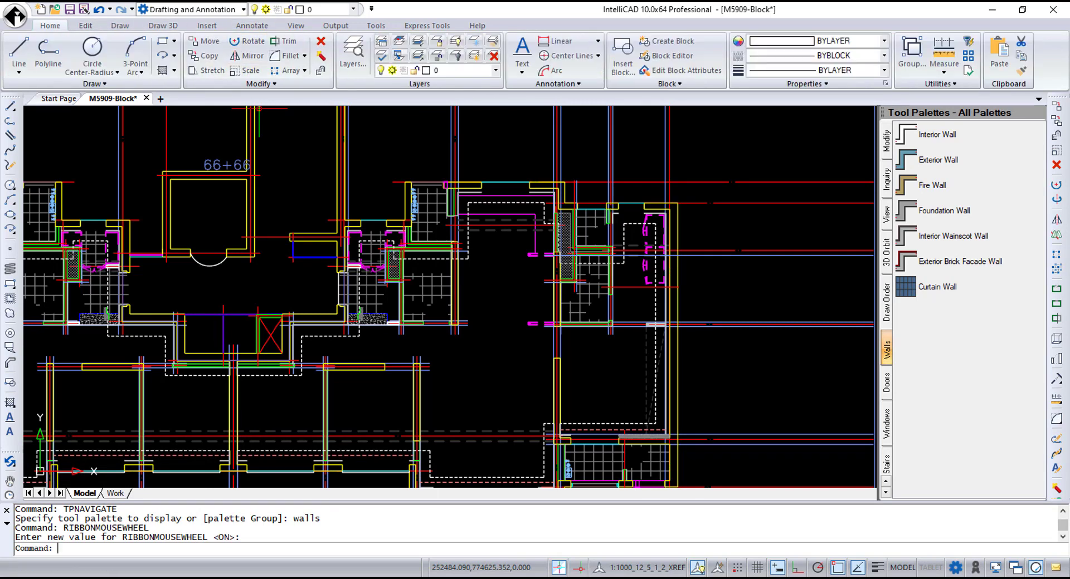
Step: Set RIBBONMOUSEWHEEL to 0 and test the mouse wheel over the ribbon by zooming the drawing out and in
key(Return)
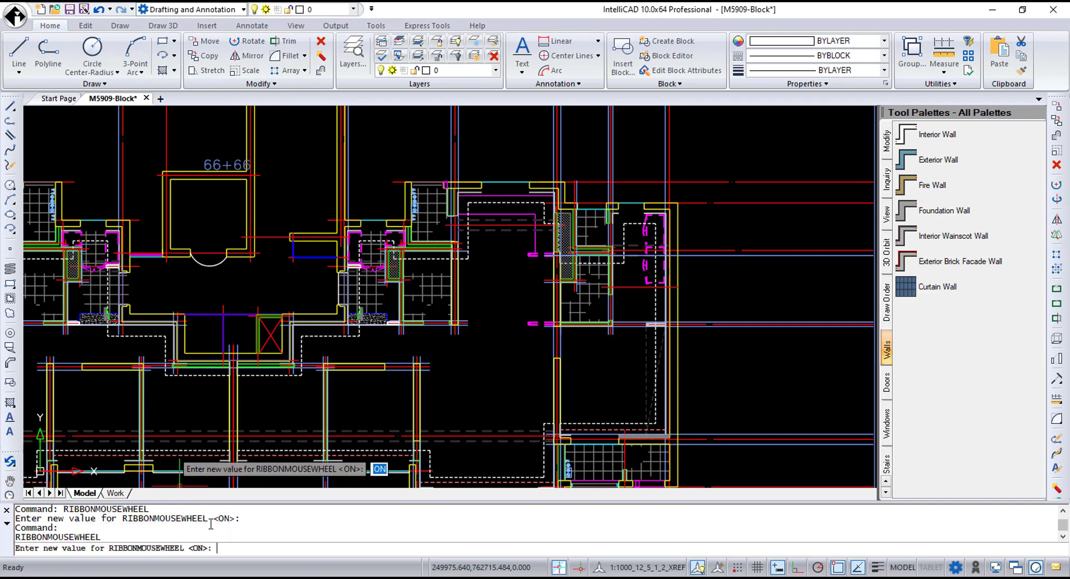
text(0)
key(Return)
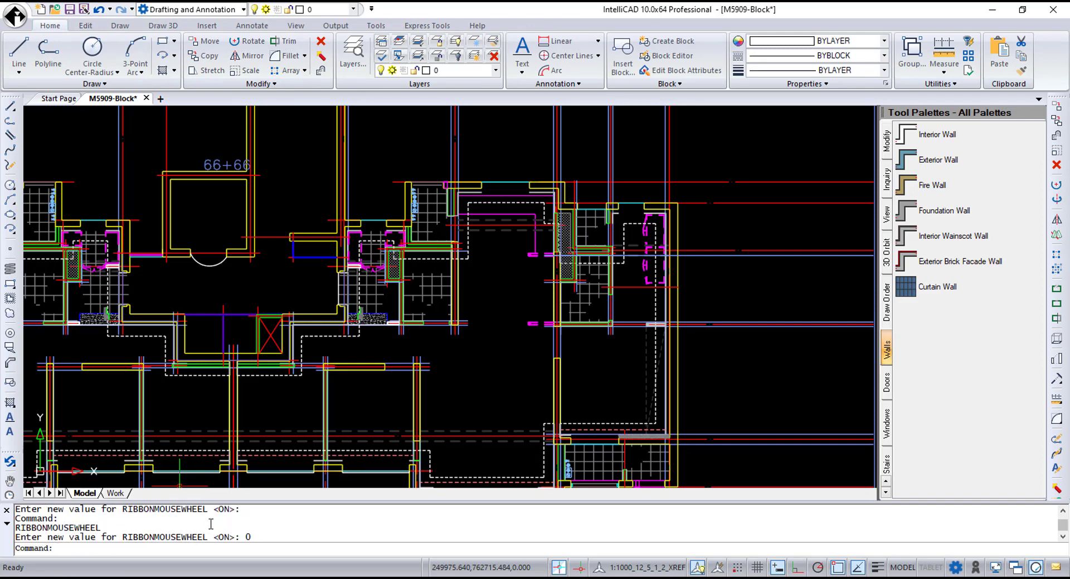
scroll(264, 26, down, 1)
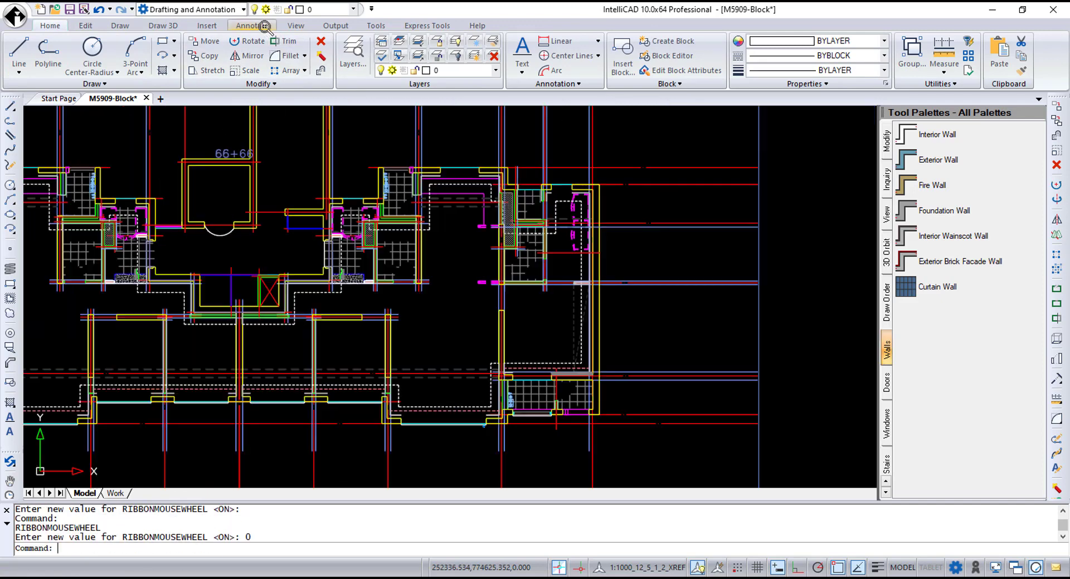
scroll(264, 26, up, 2)
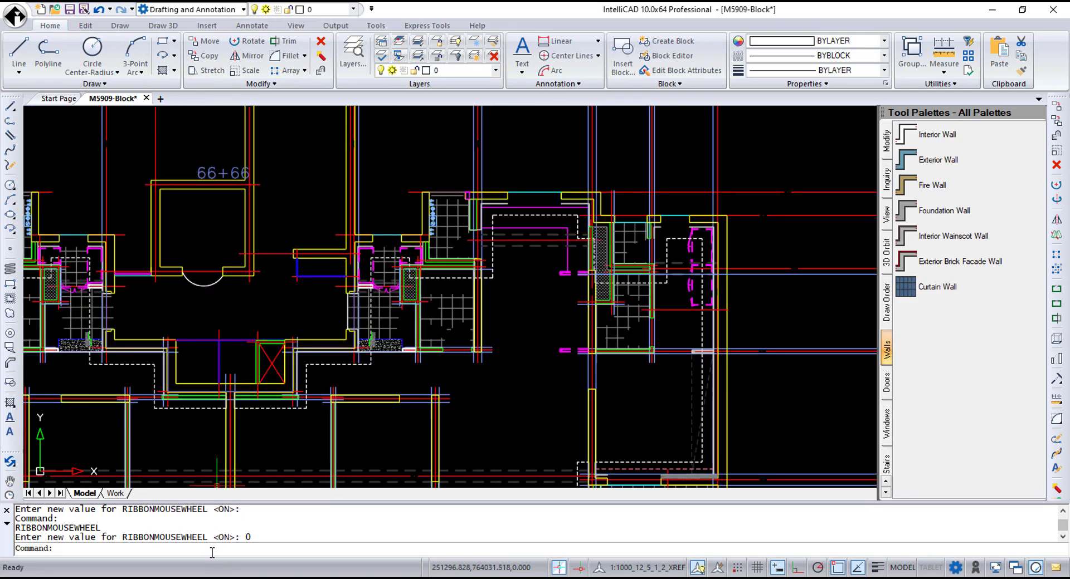
Step: Open the program options with OPTIONS and show the display settings
text(OPTIONS)
key(Return)
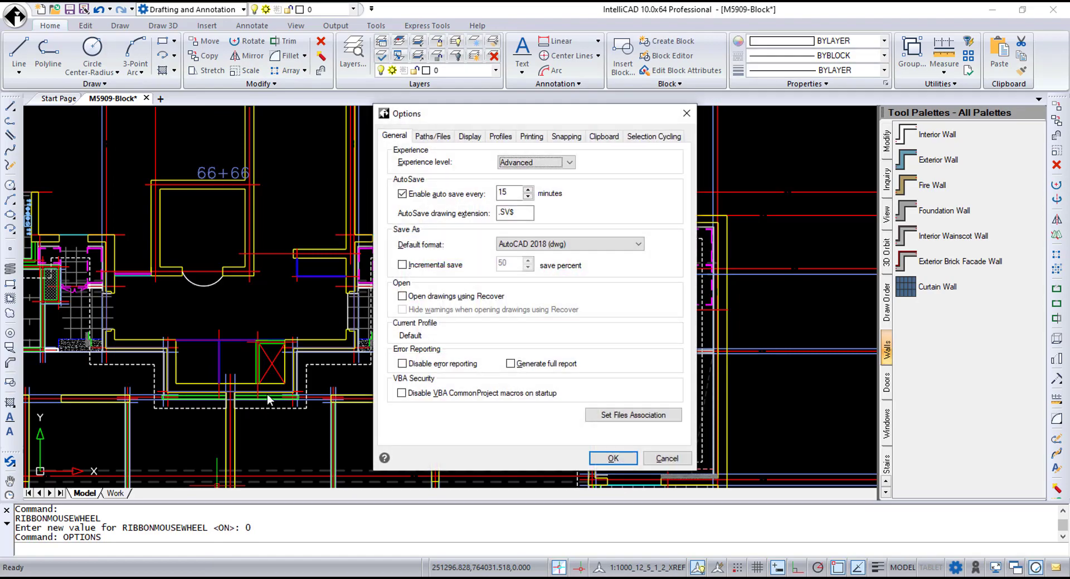
click(470, 137)
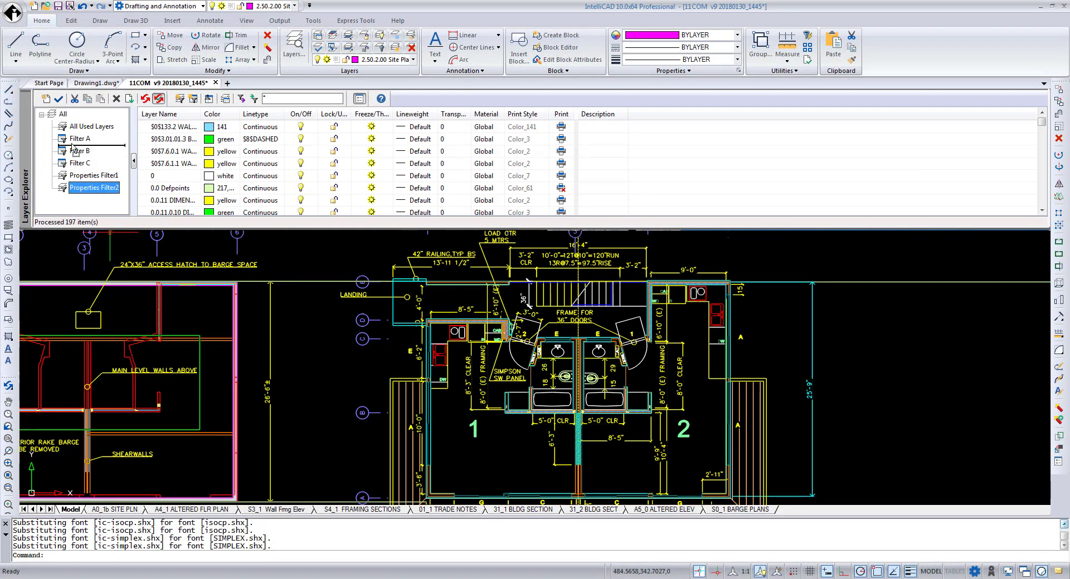
Step: Move Properties Filter2 between Filter A and Filter B in the Layer Explorer and edit the name of Filter C
drag(72, 148, 73, 149)
click(88, 175)
click(90, 176)
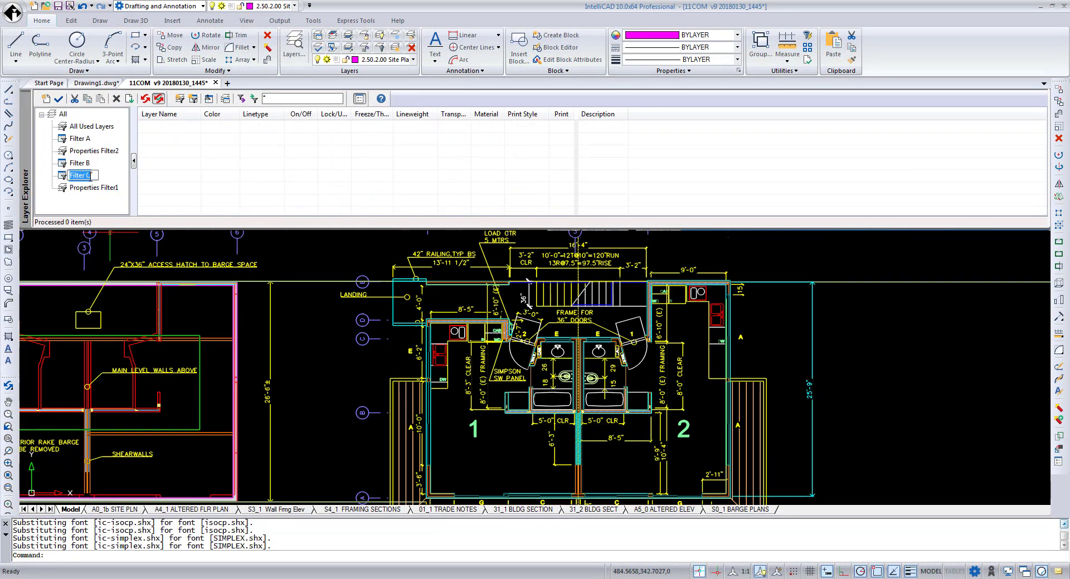
click(93, 175)
key(BackSpace)
key(Return)
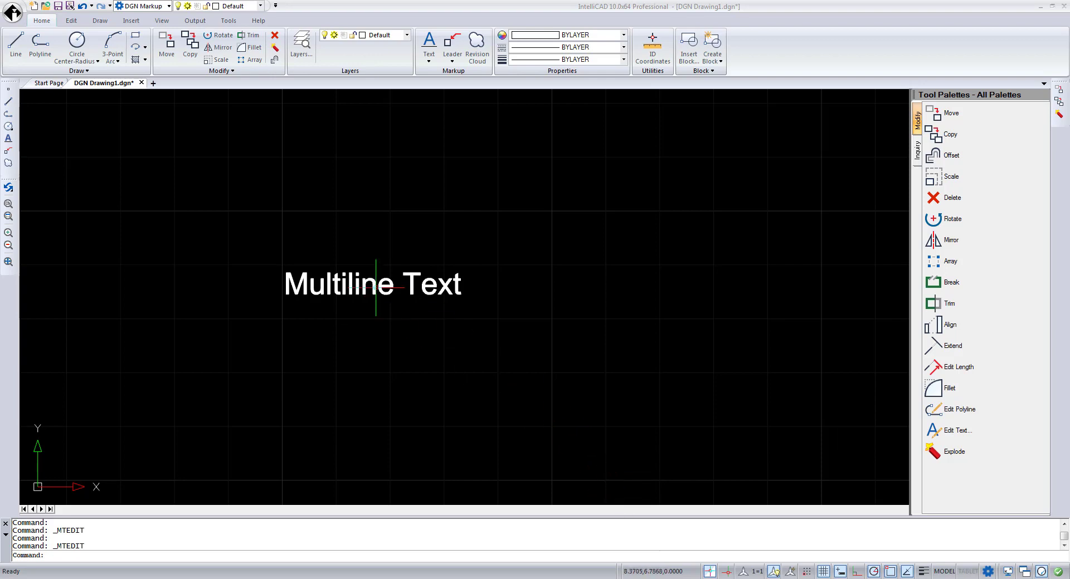
Step: Open the multiline text in the DGN drawing for in-place editing and close the text editor
double_click(377, 285)
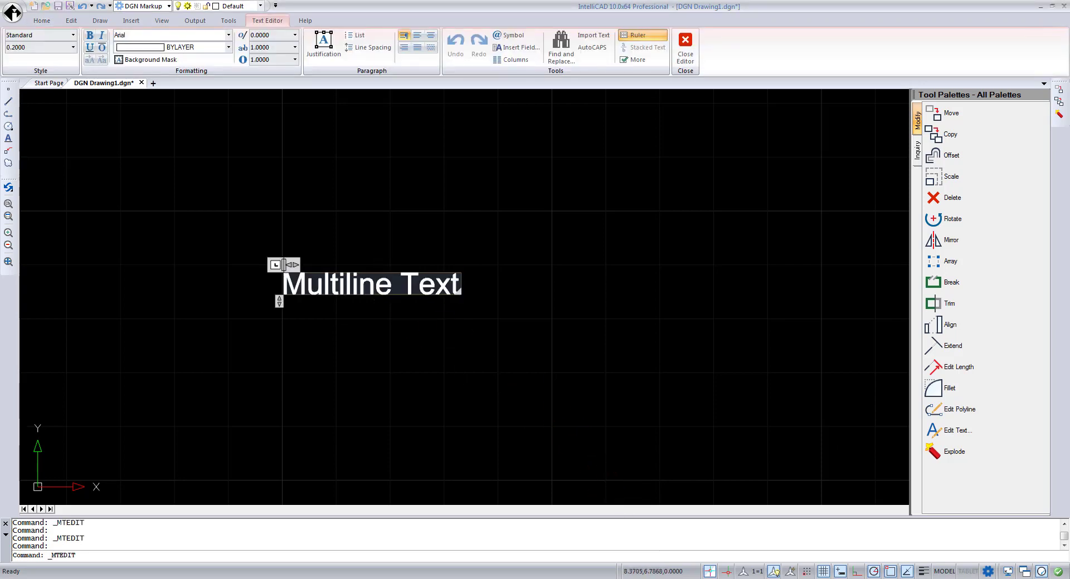
click(397, 393)
Step: Start the CHAMFER command in the DGN drawing
text(CHA)
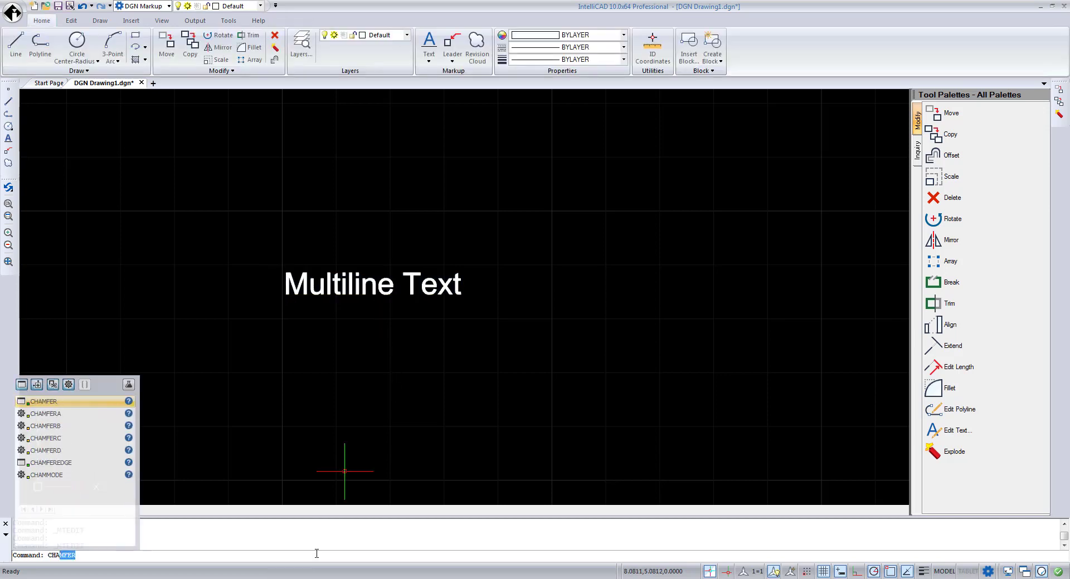
text(M)
key(Return)
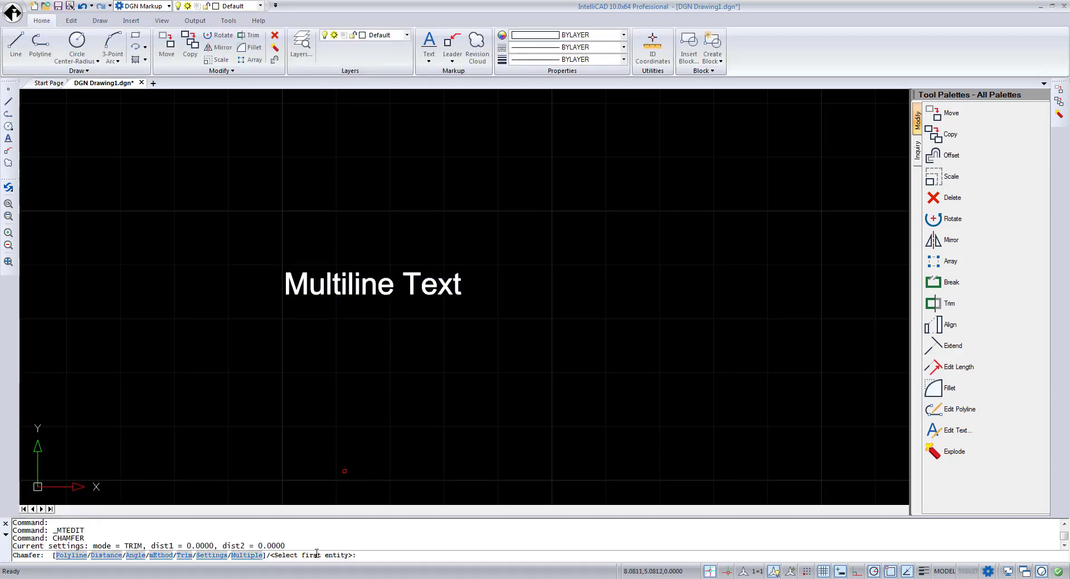